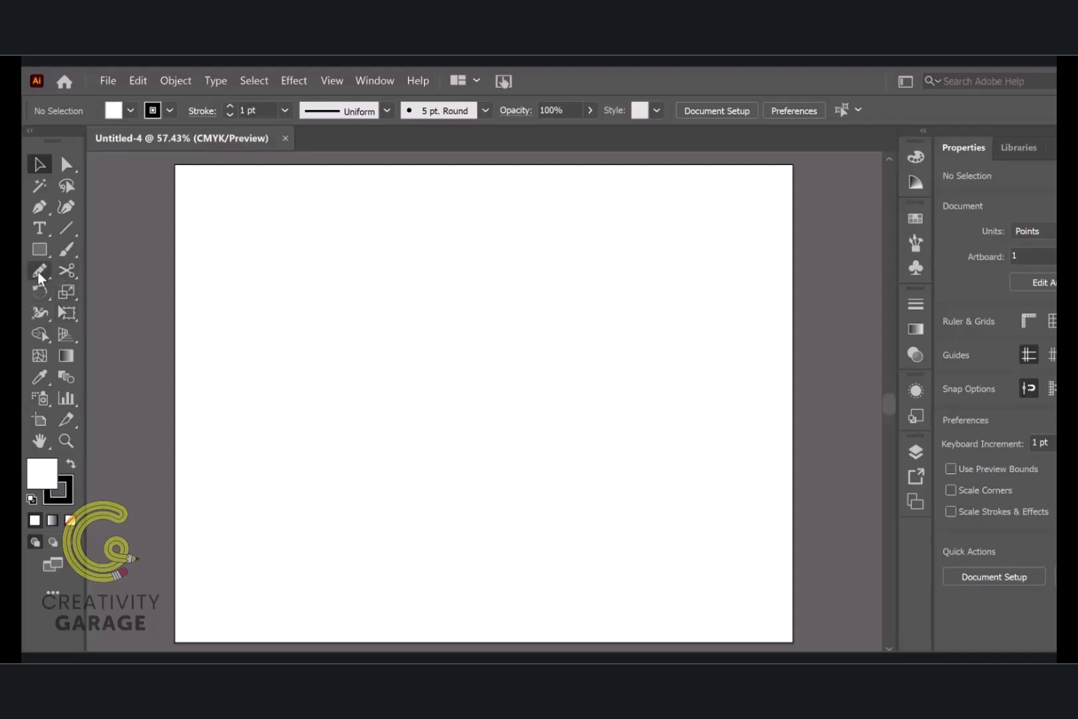
{"action": "key", "text": "n"}
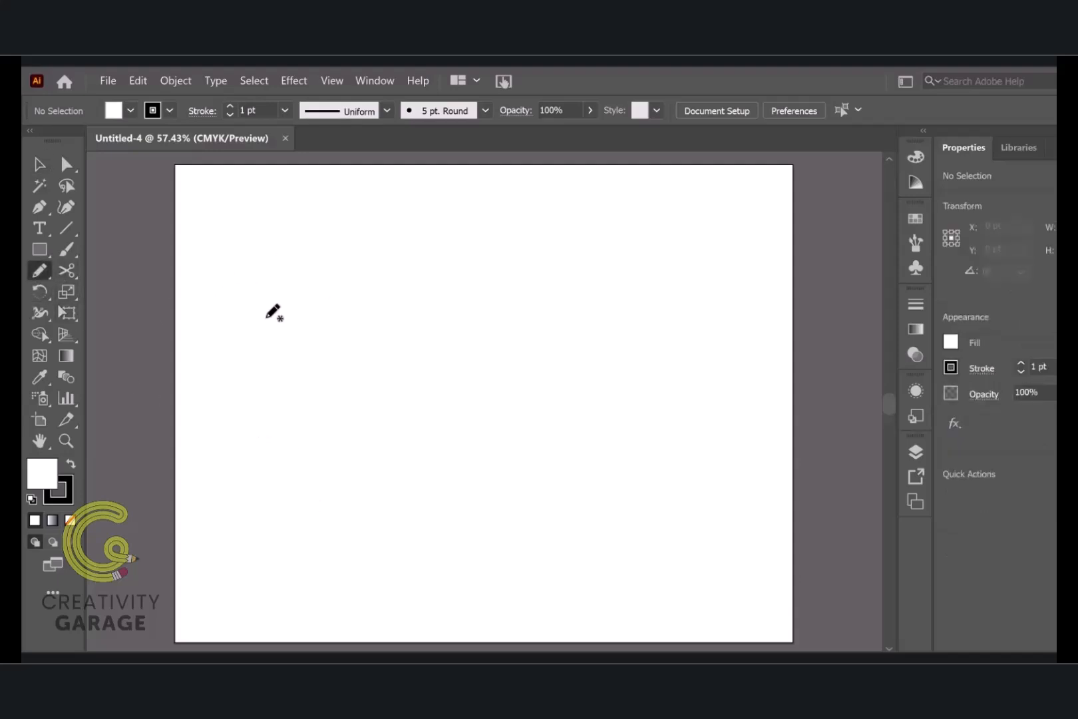
{"action": "mouse_move", "coordinate": [288, 240]}
{"action": "left_mouse_down"}
{"action": "mouse_move", "coordinate": [303, 434]}
{"action": "mouse_move", "coordinate": [536, 466]}
{"action": "left_mouse_up"}
{"action": "mouse_move", "coordinate": [626, 411]}
{"action": "left_mouse_down"}
{"action": "mouse_move", "coordinate": [577, 311]}
{"action": "mouse_move", "coordinate": [472, 245]}
{"action": "mouse_move", "coordinate": [386, 239]}
{"action": "mouse_move", "coordinate": [314, 254]}
{"action": "mouse_move", "coordinate": [279, 239]}
{"action": "left_mouse_up"}
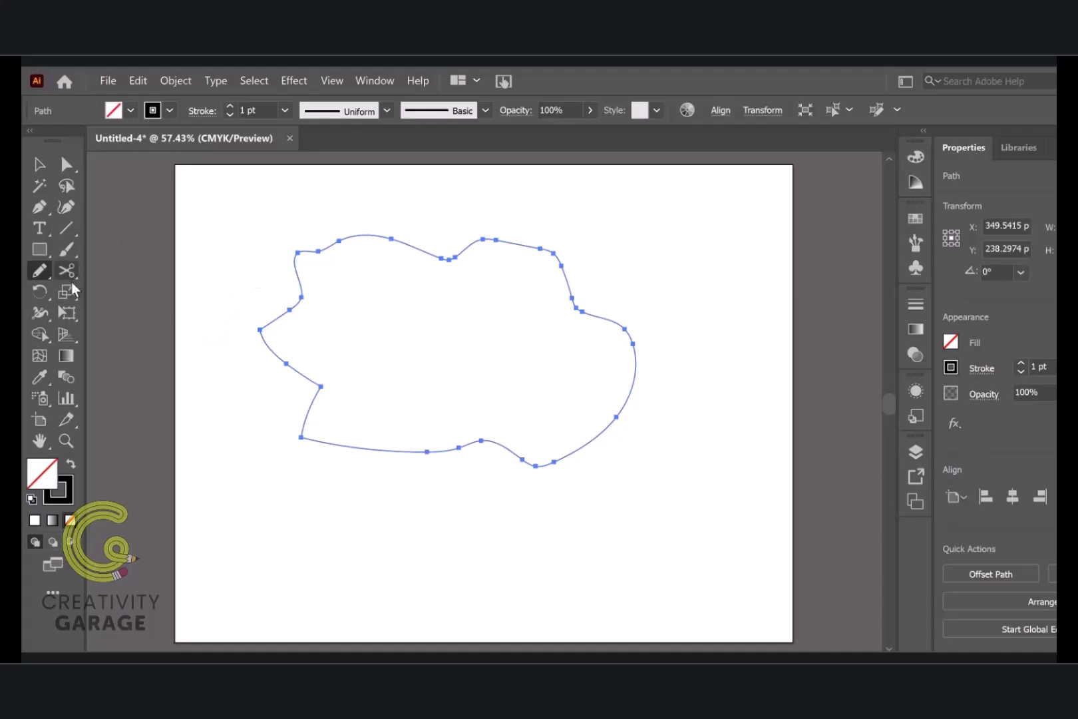
{"action": "key", "text": "Delete"}
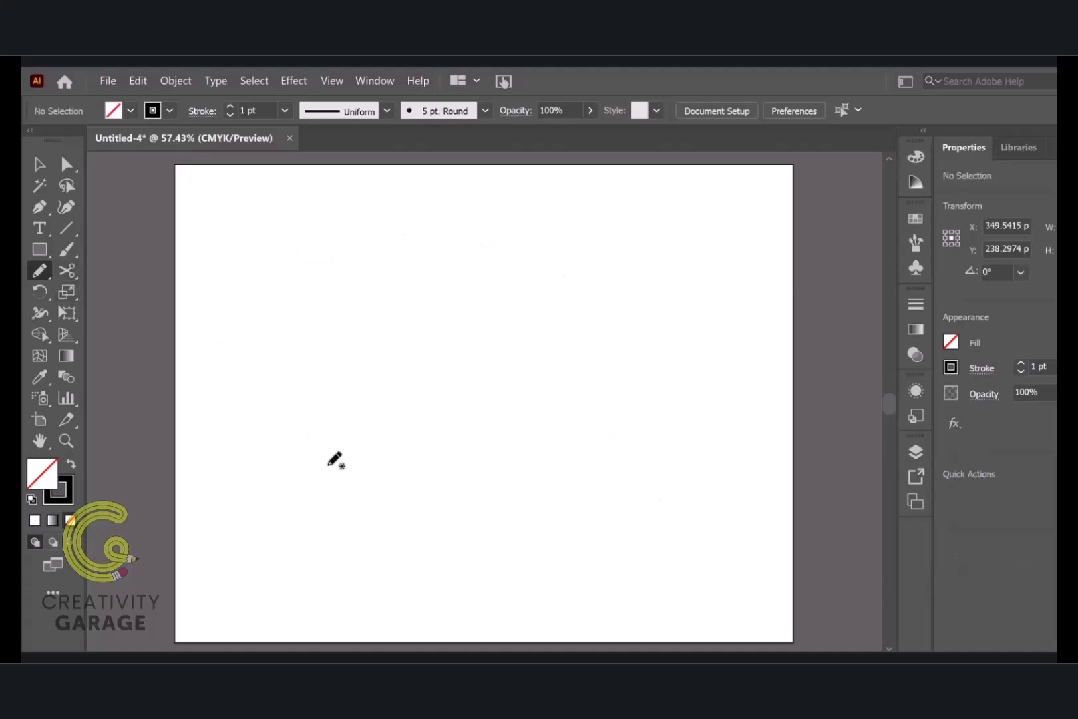
Turn off Keep selected for the Pencil tool and draw four nested, closed wavy outlines of decreasing size on the artboard
{"action": "double_click", "coordinate": [39, 272]}
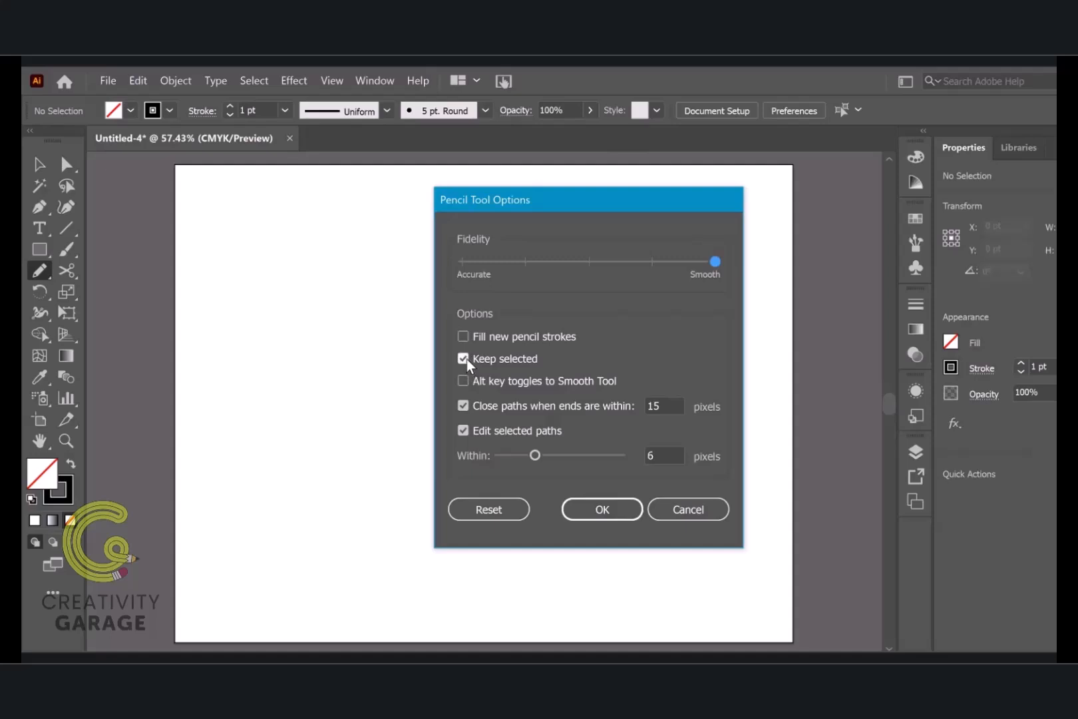
{"action": "left_click", "coordinate": [611, 510]}
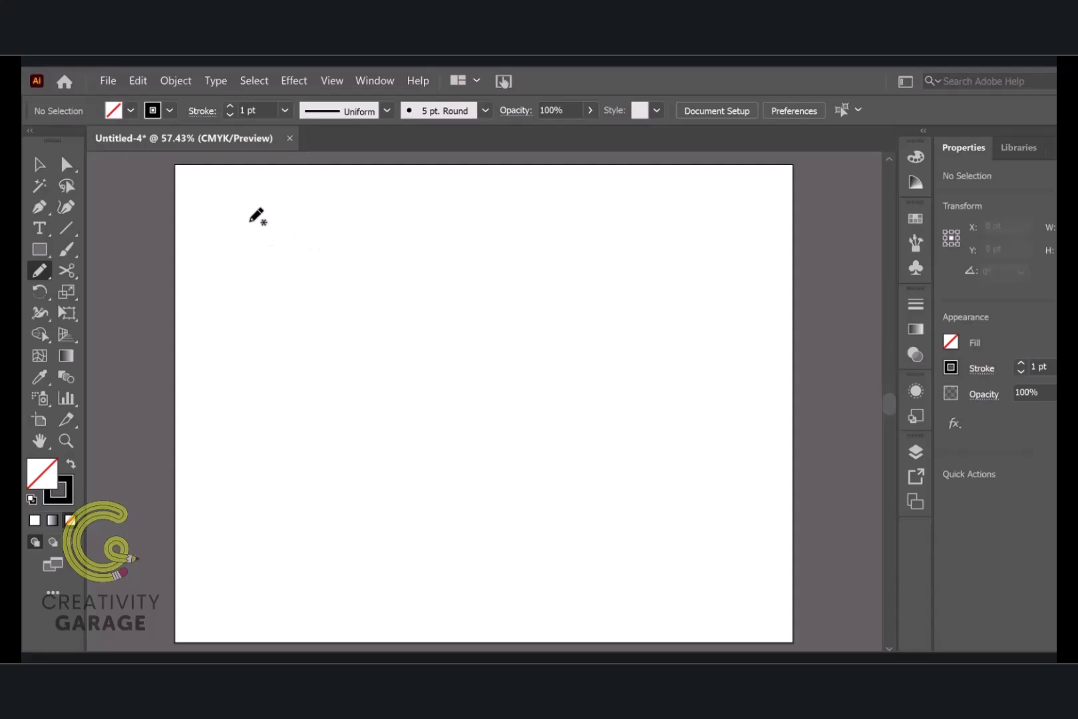
{"action": "mouse_move", "coordinate": [250, 222]}
{"action": "left_mouse_down"}
{"action": "mouse_move", "coordinate": [236, 255]}
{"action": "mouse_move", "coordinate": [251, 290]}
{"action": "mouse_move", "coordinate": [228, 322]}
{"action": "mouse_move", "coordinate": [255, 394]}
{"action": "mouse_move", "coordinate": [259, 487]}
{"action": "mouse_move", "coordinate": [242, 531]}
{"action": "mouse_move", "coordinate": [280, 595]}
{"action": "mouse_move", "coordinate": [316, 585]}
{"action": "mouse_move", "coordinate": [359, 624]}
{"action": "mouse_move", "coordinate": [410, 599]}
{"action": "mouse_move", "coordinate": [512, 619]}
{"action": "mouse_move", "coordinate": [577, 595]}
{"action": "mouse_move", "coordinate": [649, 616]}
{"action": "mouse_move", "coordinate": [749, 599]}
{"action": "mouse_move", "coordinate": [752, 542]}
{"action": "mouse_move", "coordinate": [734, 482]}
{"action": "mouse_move", "coordinate": [739, 430]}
{"action": "mouse_move", "coordinate": [719, 377]}
{"action": "mouse_move", "coordinate": [736, 308]}
{"action": "mouse_move", "coordinate": [698, 266]}
{"action": "mouse_move", "coordinate": [691, 234]}
{"action": "mouse_move", "coordinate": [540, 185]}
{"action": "mouse_move", "coordinate": [490, 204]}
{"action": "mouse_move", "coordinate": [400, 188]}
{"action": "mouse_move", "coordinate": [355, 210]}
{"action": "mouse_move", "coordinate": [245, 221]}
{"action": "left_mouse_up"}
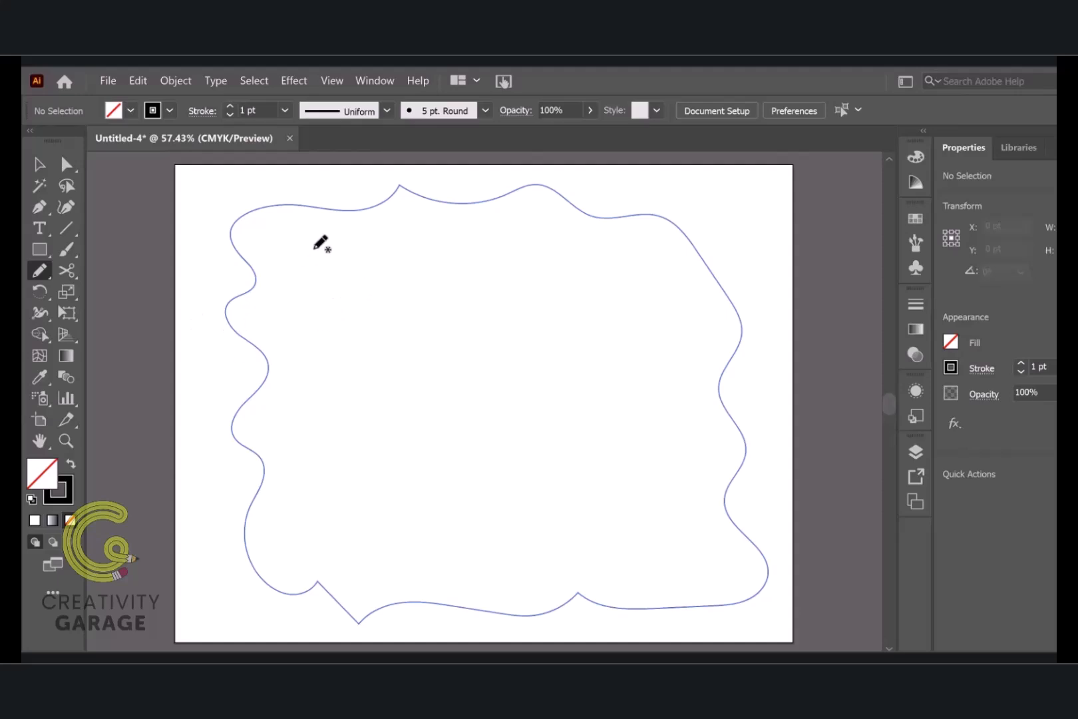
{"action": "mouse_move", "coordinate": [313, 248]}
{"action": "left_mouse_down"}
{"action": "mouse_move", "coordinate": [308, 438]}
{"action": "mouse_move", "coordinate": [344, 559]}
{"action": "mouse_move", "coordinate": [464, 553]}
{"action": "mouse_move", "coordinate": [546, 570]}
{"action": "mouse_move", "coordinate": [653, 572]}
{"action": "mouse_move", "coordinate": [709, 546]}
{"action": "mouse_move", "coordinate": [696, 478]}
{"action": "mouse_move", "coordinate": [654, 418]}
{"action": "mouse_move", "coordinate": [621, 324]}
{"action": "mouse_move", "coordinate": [657, 280]}
{"action": "mouse_move", "coordinate": [537, 252]}
{"action": "mouse_move", "coordinate": [316, 247]}
{"action": "left_mouse_up"}
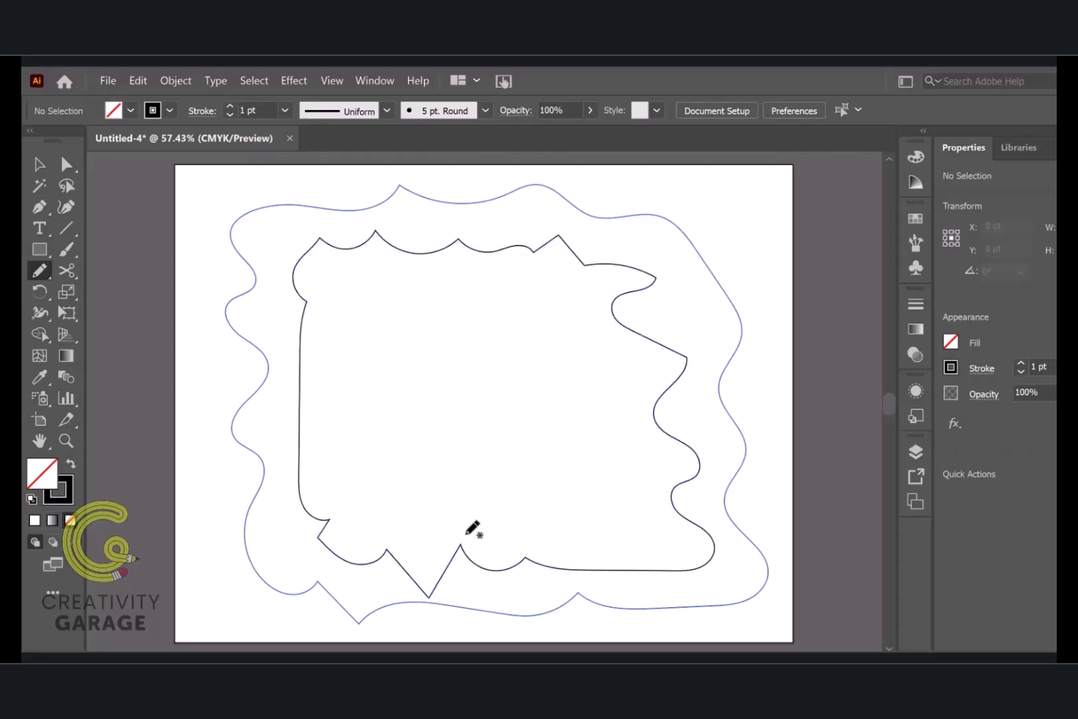
{"action": "mouse_move", "coordinate": [357, 302]}
{"action": "left_mouse_down"}
{"action": "mouse_move", "coordinate": [336, 347]}
{"action": "mouse_move", "coordinate": [392, 380]}
{"action": "mouse_move", "coordinate": [350, 414]}
{"action": "mouse_move", "coordinate": [419, 454]}
{"action": "mouse_move", "coordinate": [361, 471]}
{"action": "mouse_move", "coordinate": [352, 488]}
{"action": "mouse_move", "coordinate": [449, 489]}
{"action": "mouse_move", "coordinate": [572, 516]}
{"action": "mouse_move", "coordinate": [595, 481]}
{"action": "mouse_move", "coordinate": [583, 462]}
{"action": "mouse_move", "coordinate": [615, 458]}
{"action": "mouse_move", "coordinate": [596, 409]}
{"action": "mouse_move", "coordinate": [612, 371]}
{"action": "mouse_move", "coordinate": [577, 352]}
{"action": "mouse_move", "coordinate": [594, 308]}
{"action": "mouse_move", "coordinate": [578, 292]}
{"action": "mouse_move", "coordinate": [511, 305]}
{"action": "mouse_move", "coordinate": [486, 286]}
{"action": "mouse_move", "coordinate": [436, 303]}
{"action": "mouse_move", "coordinate": [353, 304]}
{"action": "left_mouse_up"}
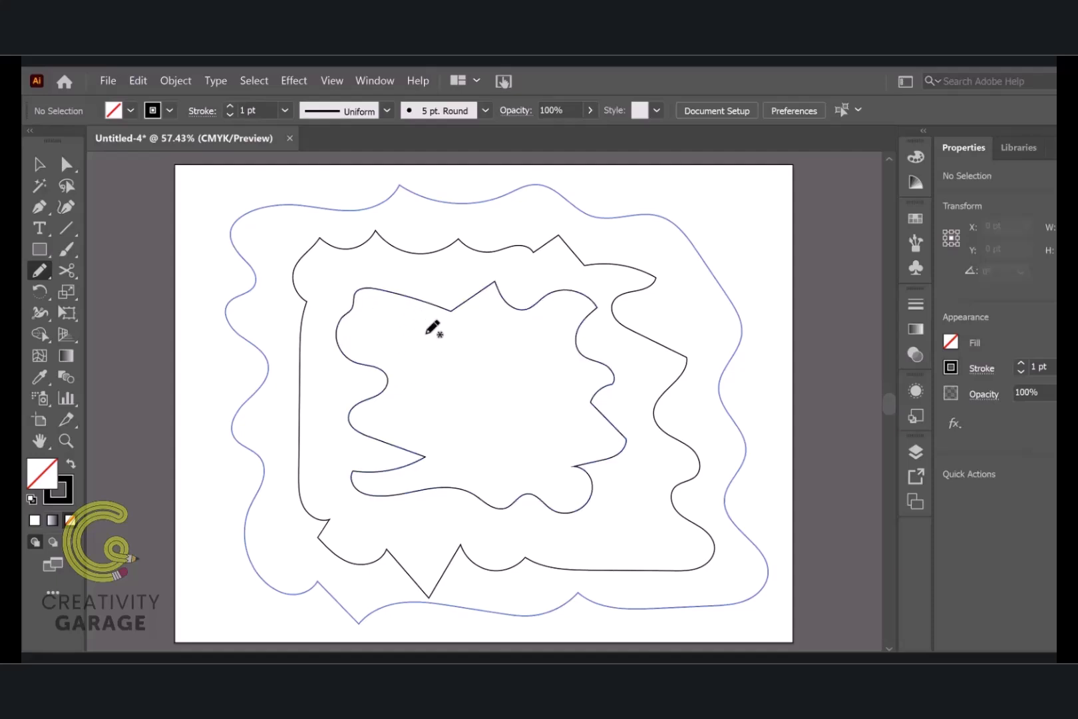
{"action": "mouse_move", "coordinate": [439, 353]}
{"action": "left_mouse_down"}
{"action": "mouse_move", "coordinate": [418, 367]}
{"action": "mouse_move", "coordinate": [473, 403]}
{"action": "mouse_move", "coordinate": [447, 460]}
{"action": "mouse_move", "coordinate": [538, 473]}
{"action": "mouse_move", "coordinate": [562, 382]}
{"action": "mouse_move", "coordinate": [514, 332]}
{"action": "mouse_move", "coordinate": [485, 350]}
{"action": "mouse_move", "coordinate": [435, 355]}
{"action": "left_mouse_up"}
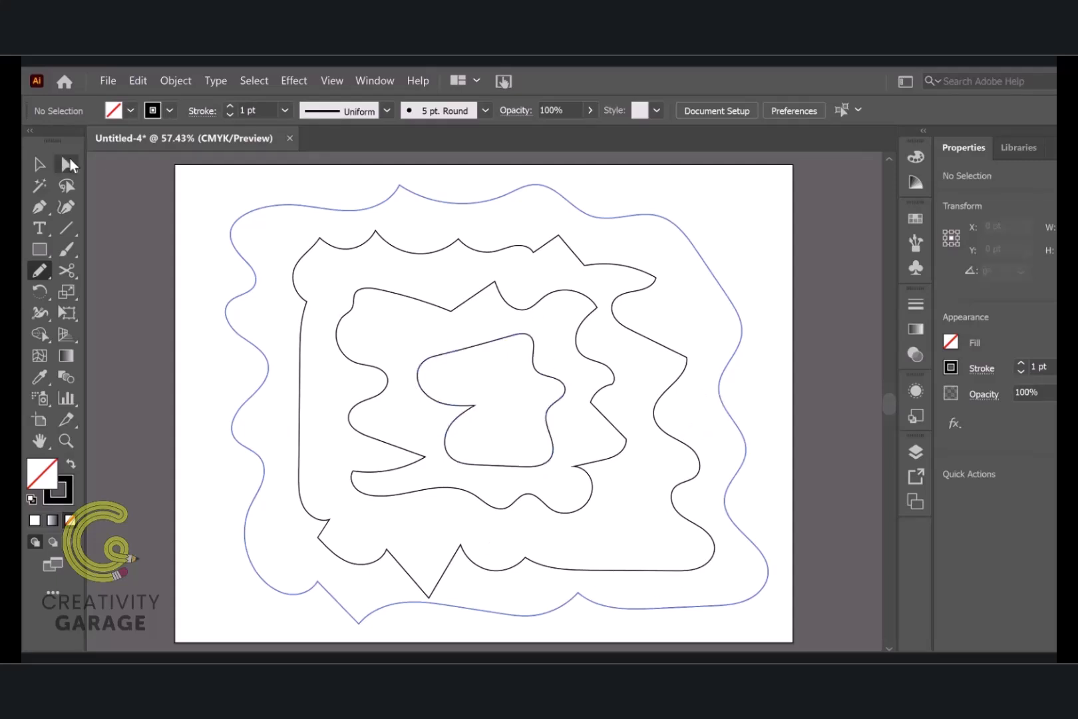
Move the four wavy outlines off the artboard, placing the largest to its right and the other three in a row above
{"action": "left_click", "coordinate": [39, 164]}
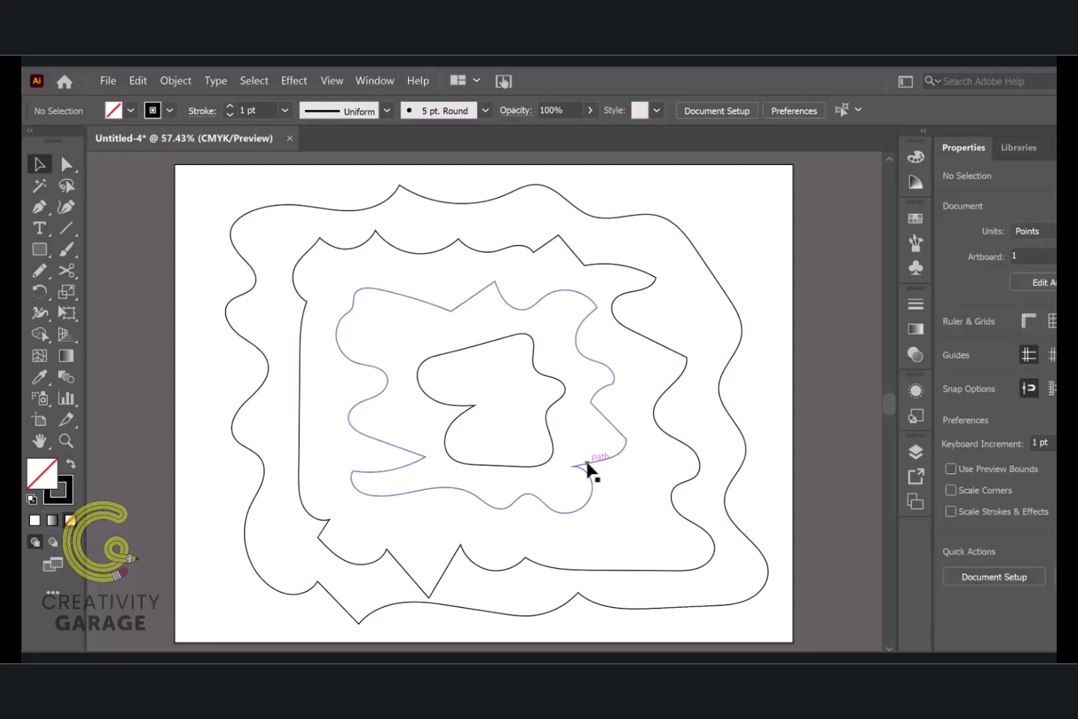
{"action": "scroll", "coordinate": [587, 465], "scroll_direction": "down", "scroll_amount": 3}
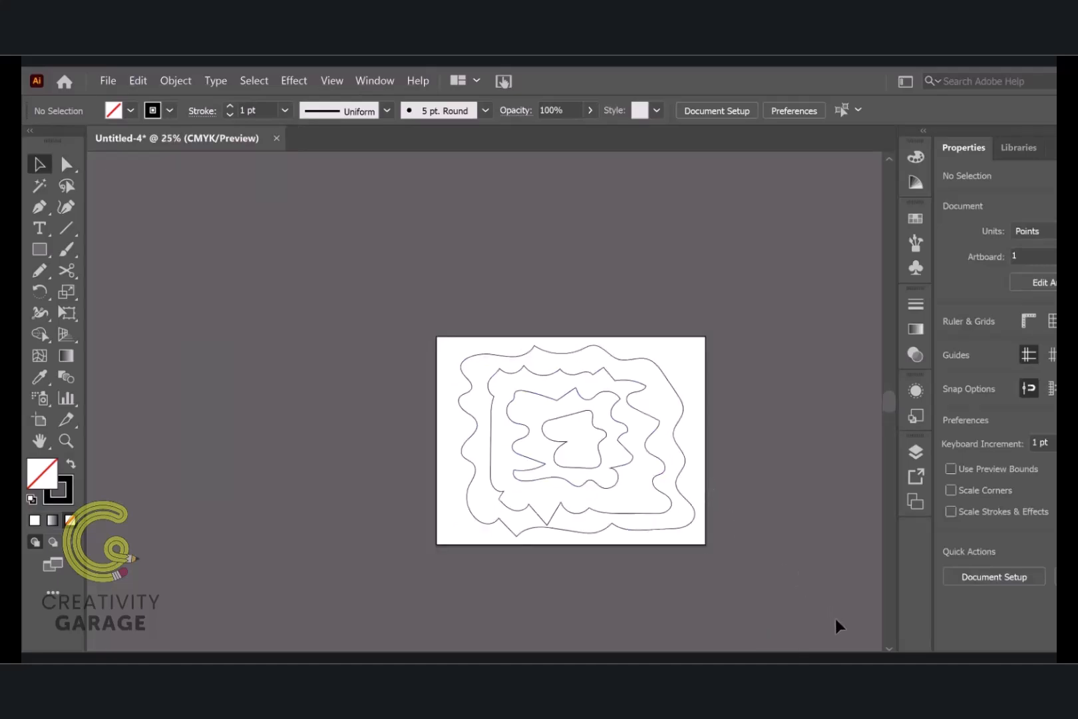
{"action": "scroll", "coordinate": [517, 440], "scroll_direction": "right", "scroll_amount": 5}
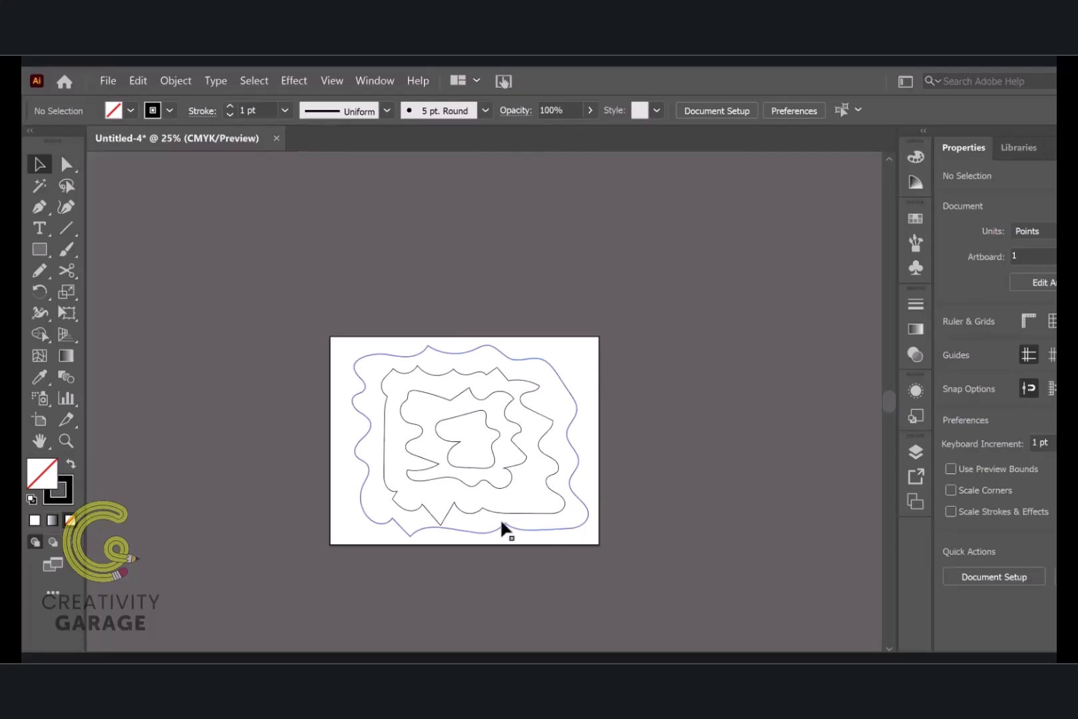
{"action": "mouse_move", "coordinate": [501, 522]}
{"action": "left_mouse_down"}
{"action": "mouse_move", "coordinate": [775, 543]}
{"action": "mouse_move", "coordinate": [772, 556]}
{"action": "mouse_move", "coordinate": [761, 534]}
{"action": "left_mouse_up"}
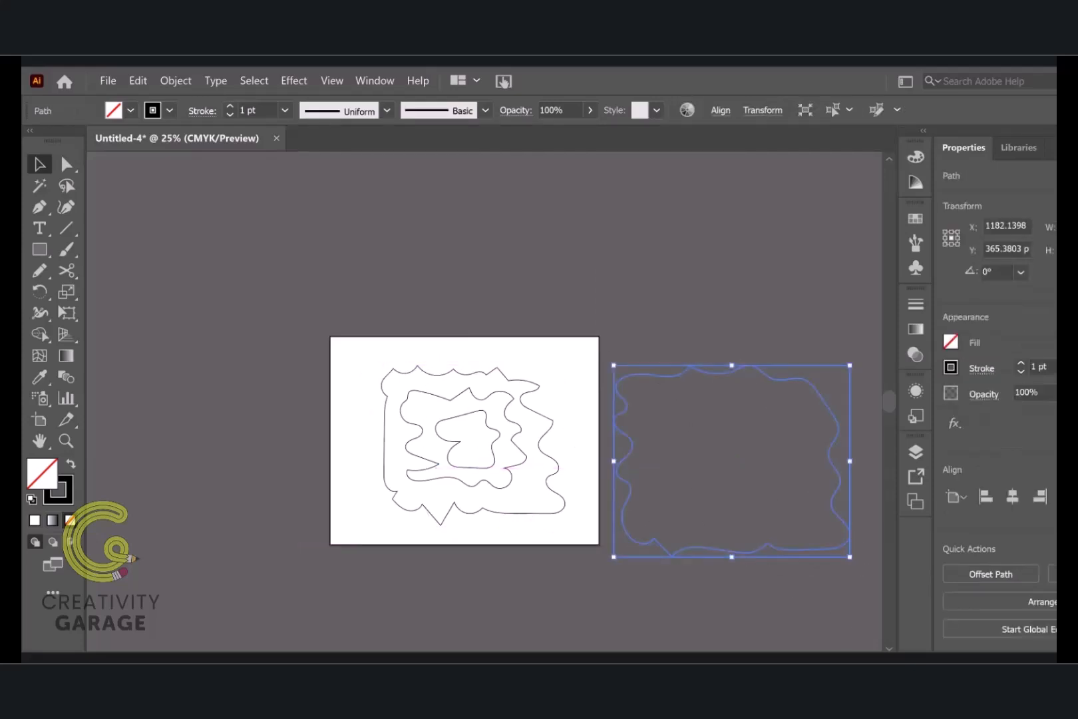
{"action": "scroll", "coordinate": [402, 530], "scroll_direction": "right", "scroll_amount": 7}
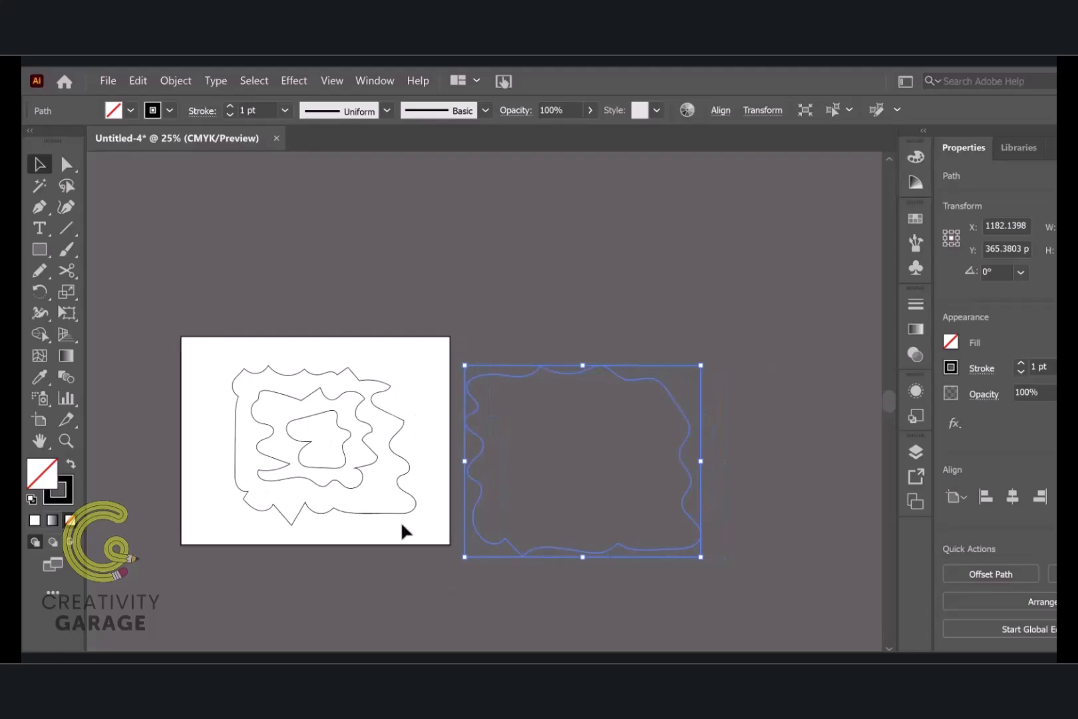
{"action": "left_click_drag", "start_coordinate": [393, 521], "coordinate": [635, 300]}
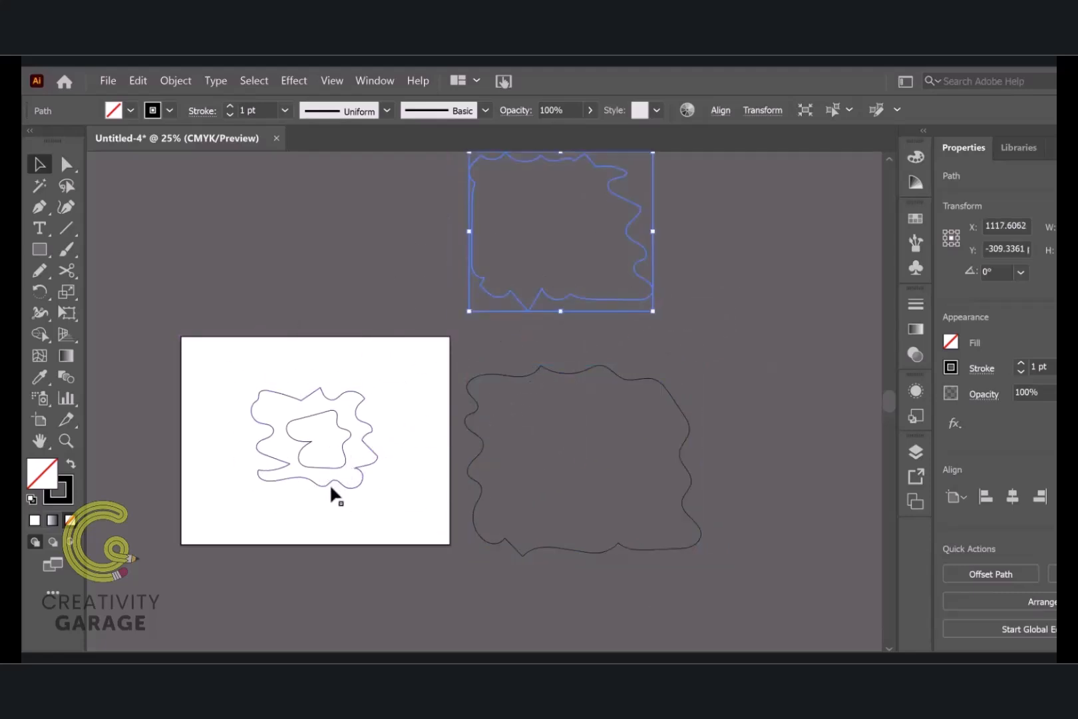
{"action": "mouse_move", "coordinate": [341, 478]}
{"action": "left_mouse_down"}
{"action": "mouse_move", "coordinate": [332, 344]}
{"action": "mouse_move", "coordinate": [351, 269]}
{"action": "mouse_move", "coordinate": [333, 274]}
{"action": "left_mouse_up"}
{"action": "scroll", "coordinate": [347, 474], "scroll_direction": "down", "scroll_amount": 1}
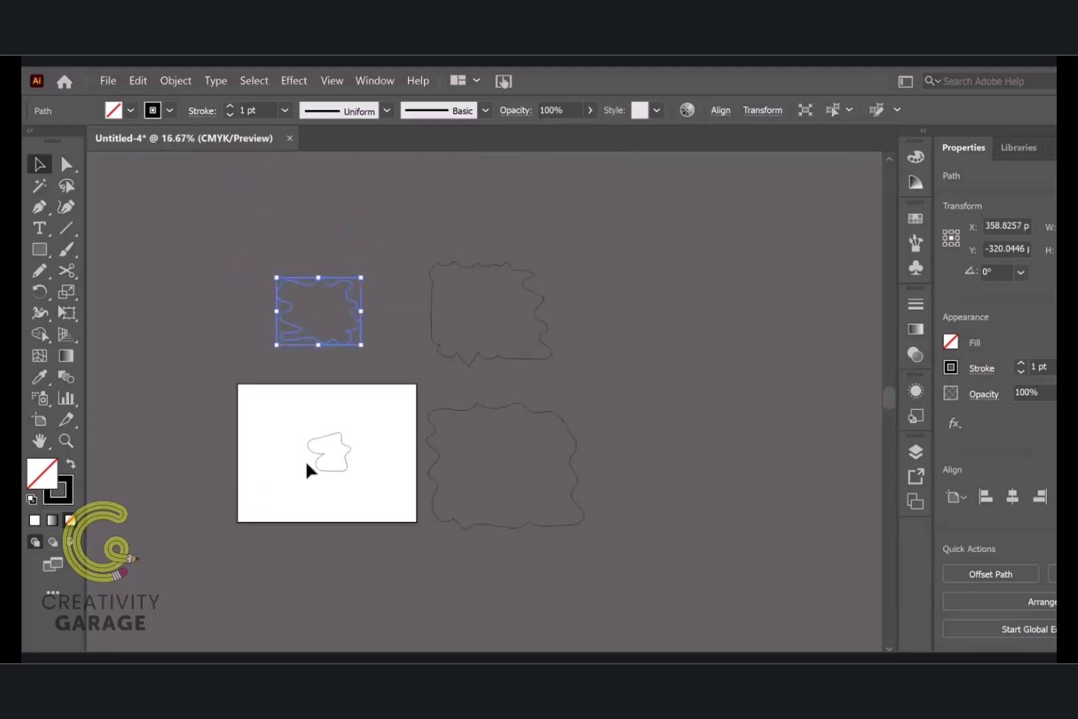
{"action": "left_click_drag", "start_coordinate": [321, 463], "coordinate": [157, 335]}
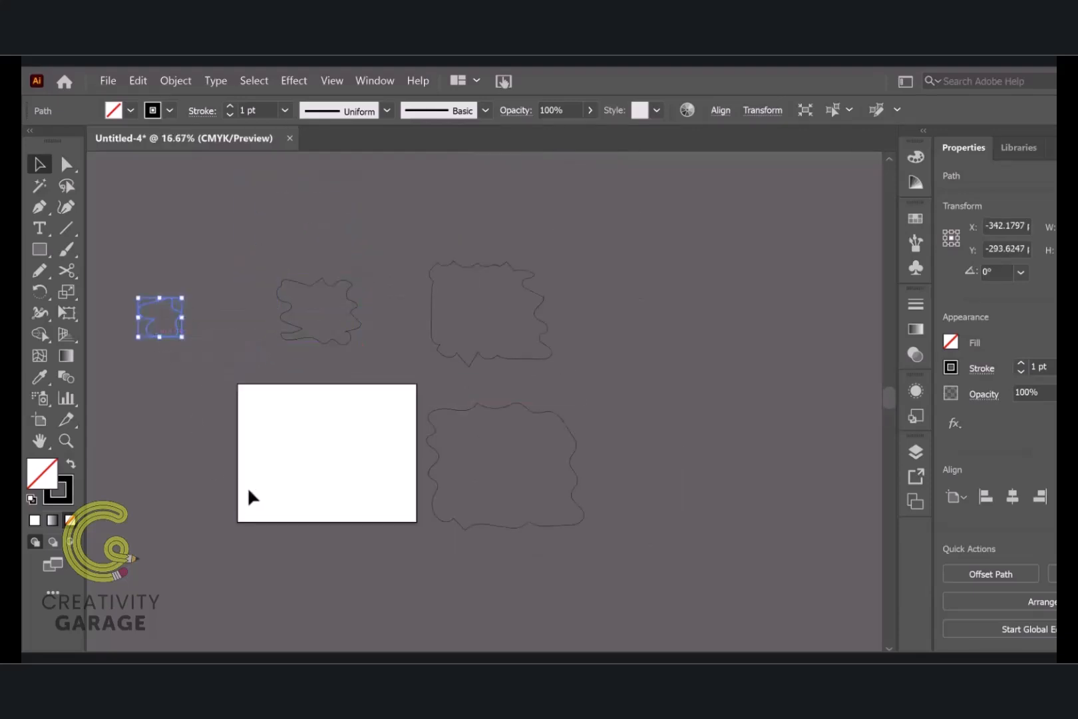
{"action": "left_click", "coordinate": [347, 441]}
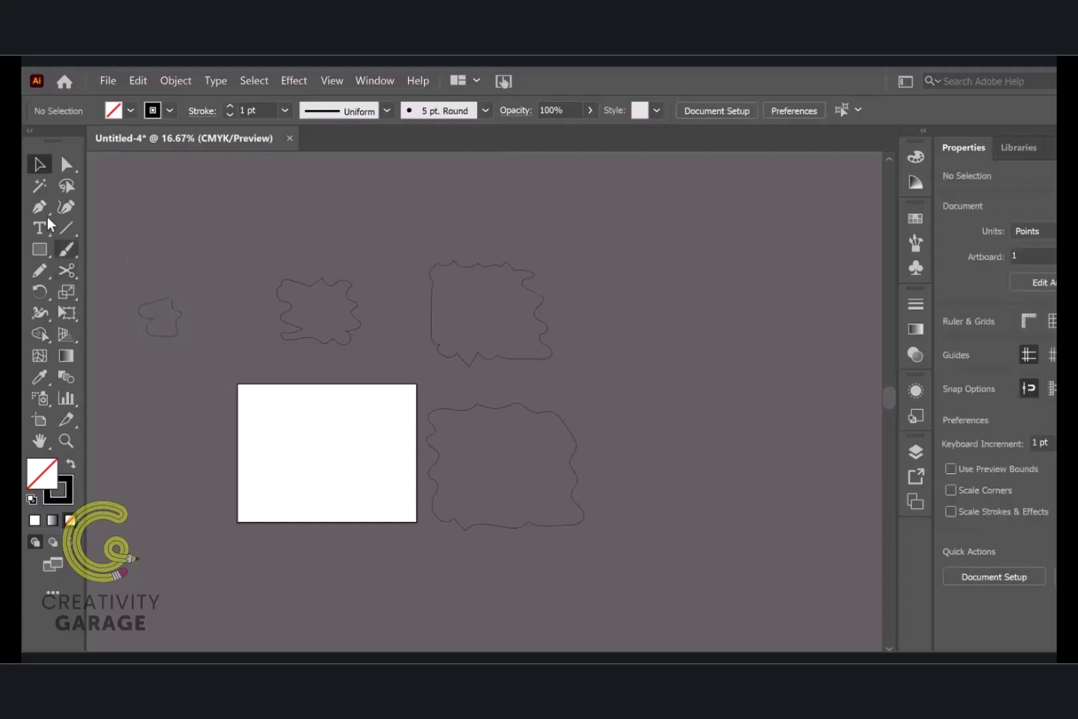
Draw a rectangle that exactly covers the artboard
{"action": "left_click", "coordinate": [38, 251]}
{"action": "left_click", "coordinate": [38, 251]}
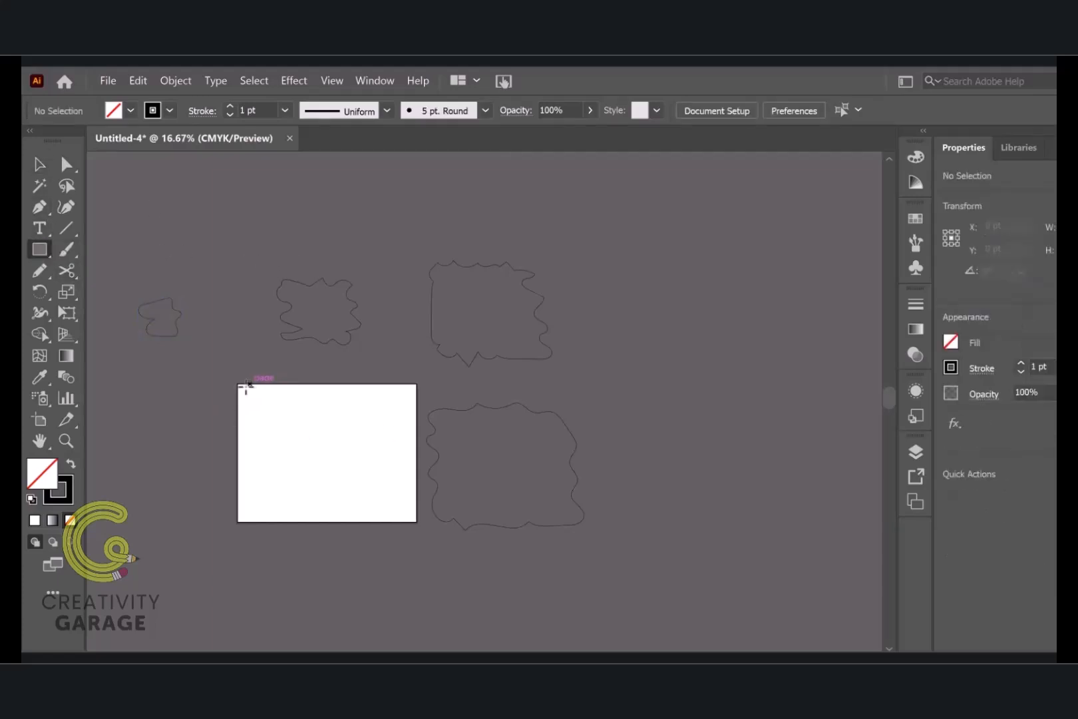
{"action": "left_click_drag", "start_coordinate": [238, 384], "coordinate": [417, 523]}
{"action": "left_click", "coordinate": [39, 165]}
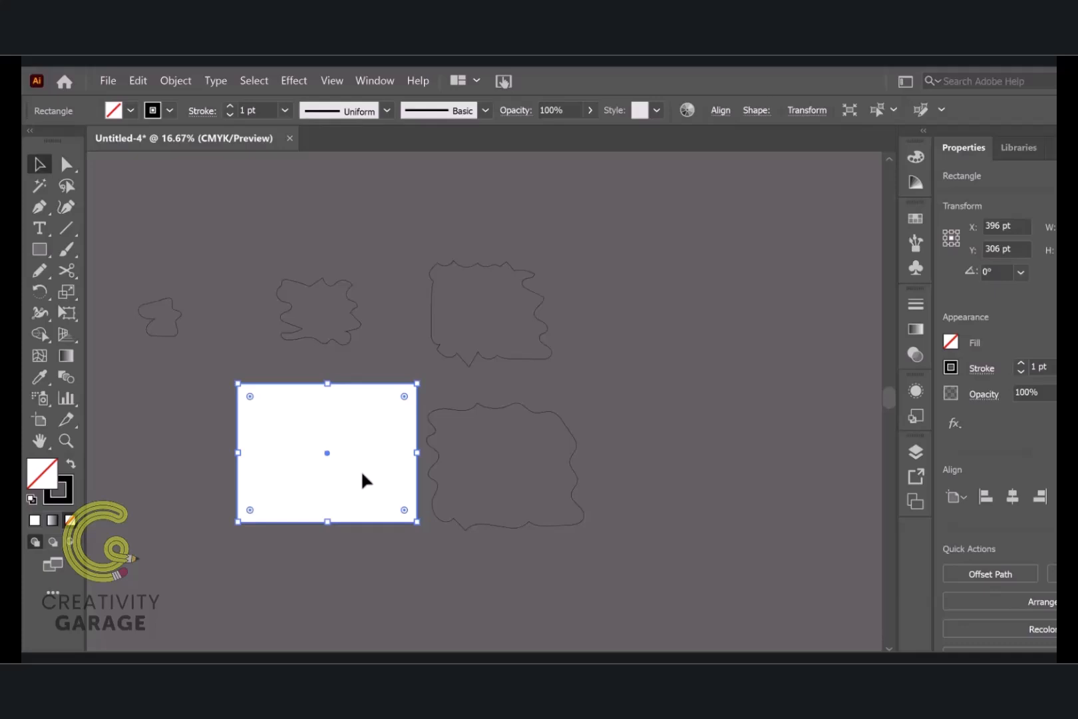
Centre the largest wavy outline horizontally and vertically on the rectangle, using the rectangle as the key object
{"action": "left_click_drag", "start_coordinate": [361, 470], "coordinate": [508, 487]}
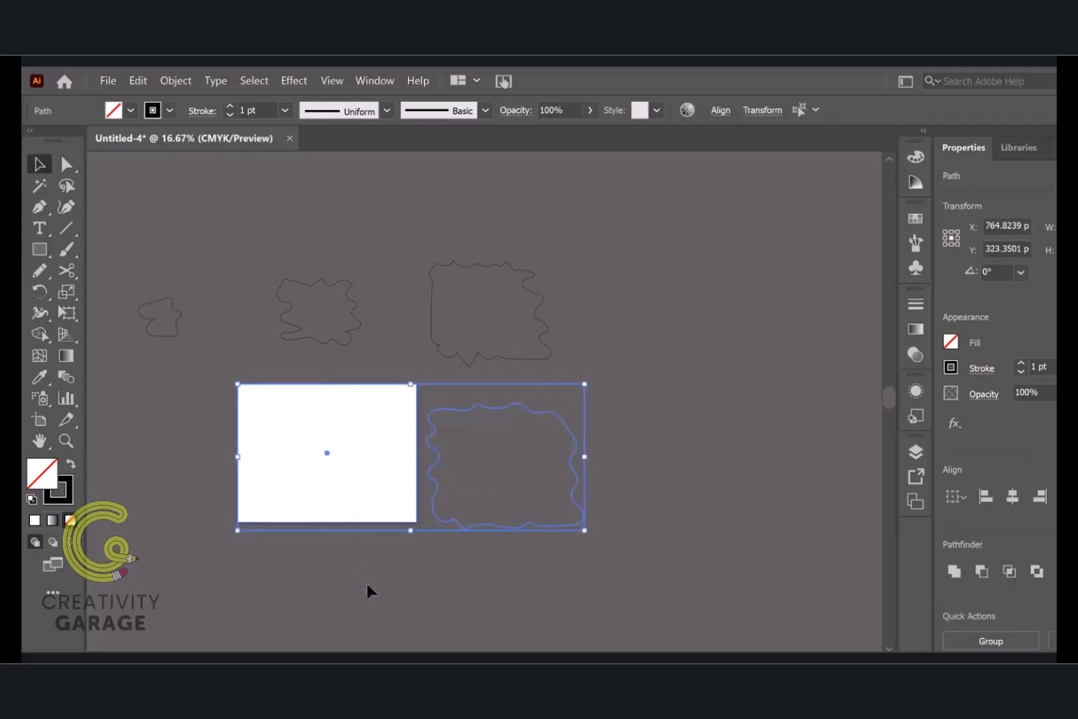
{"action": "left_click", "coordinate": [369, 542]}
{"action": "left_click", "coordinate": [370, 519]}
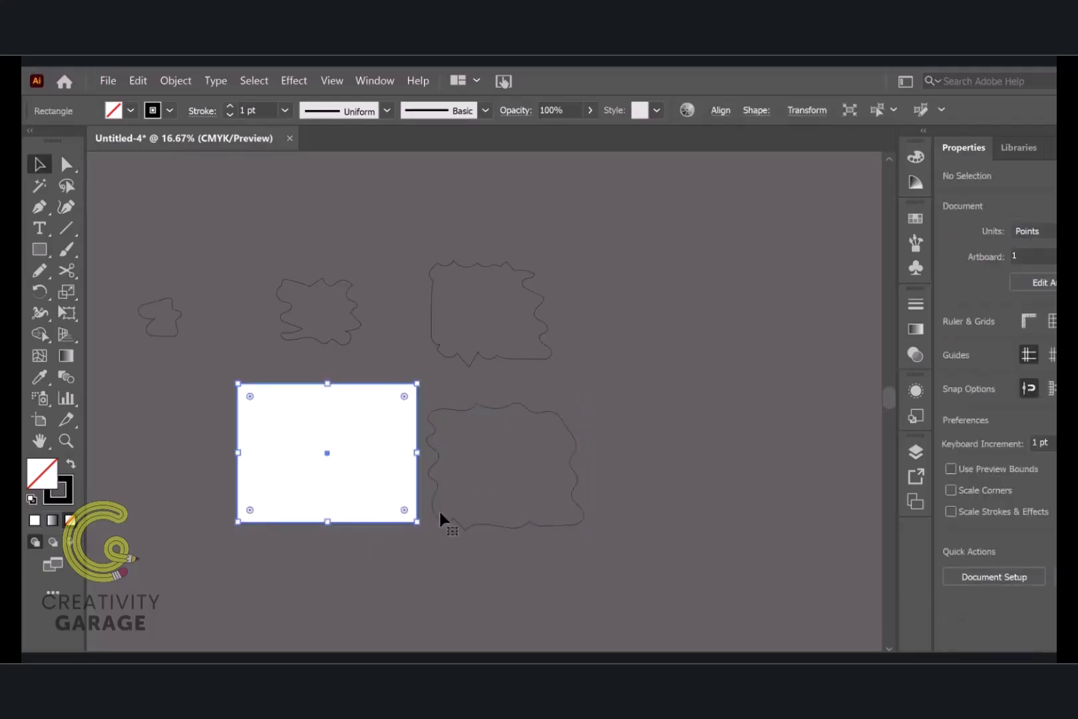
{"action": "left_click", "coordinate": [573, 485], "text": "shift"}
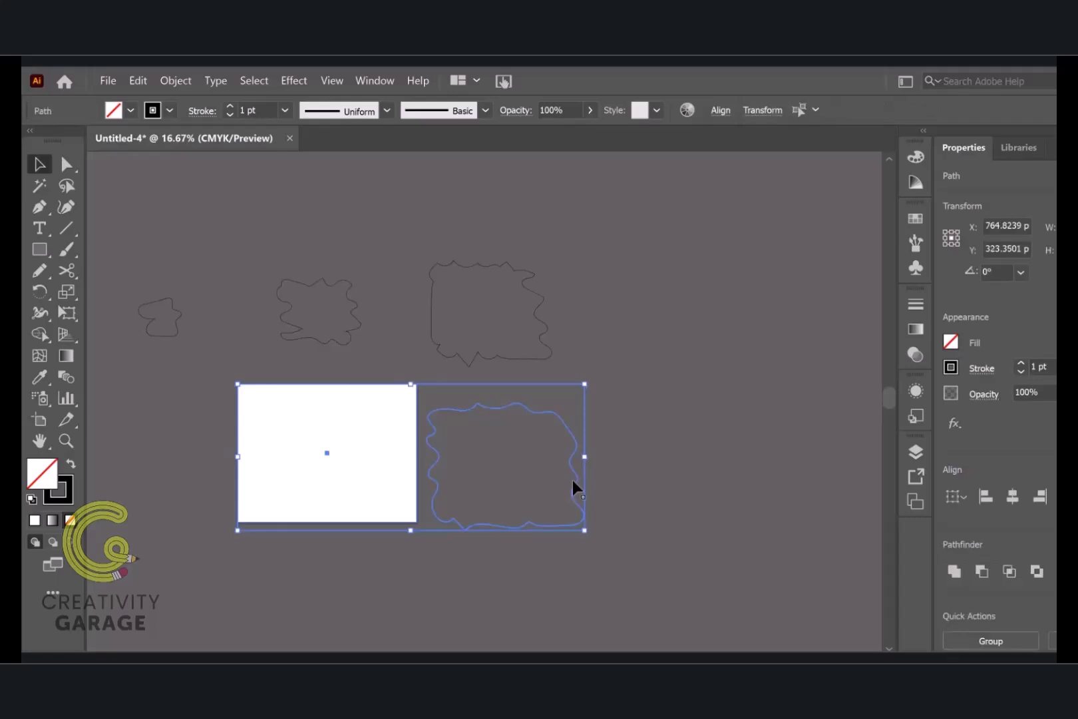
{"action": "left_click", "coordinate": [398, 520]}
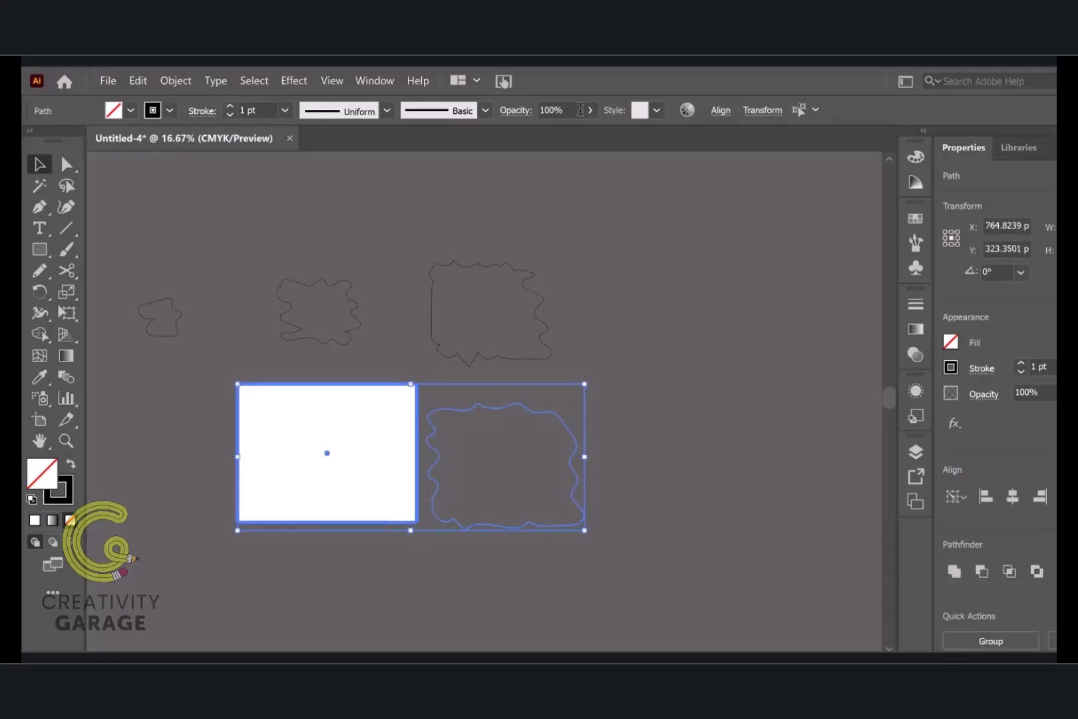
{"action": "left_click", "coordinate": [722, 111]}
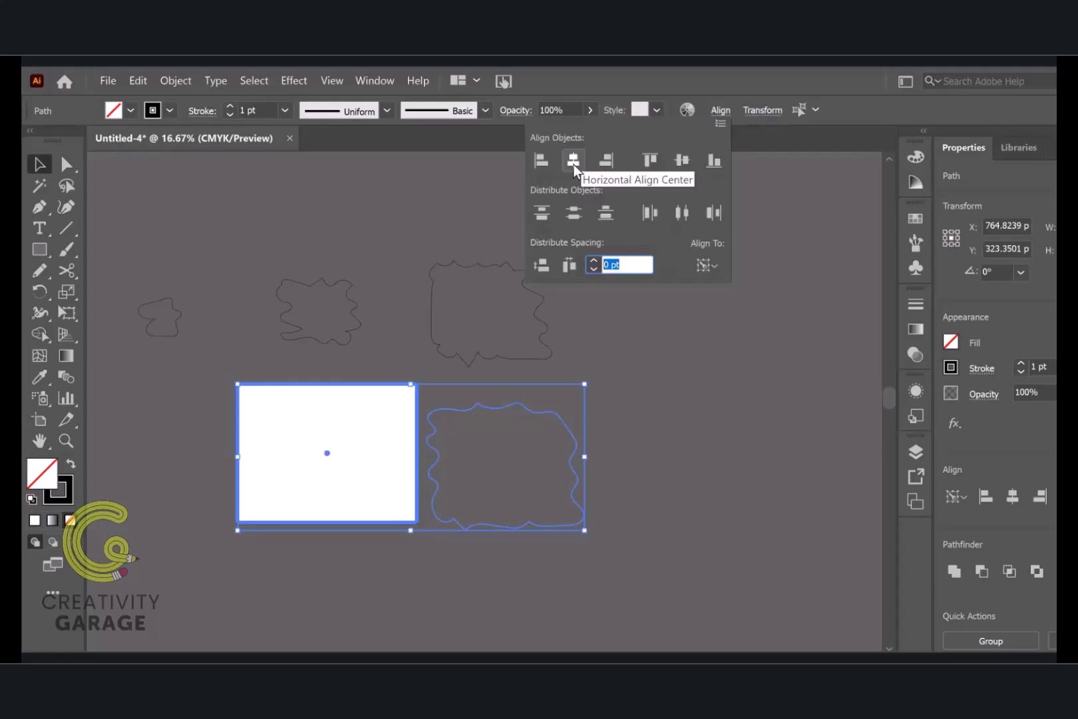
{"action": "left_click", "coordinate": [573, 164]}
{"action": "left_click", "coordinate": [682, 161]}
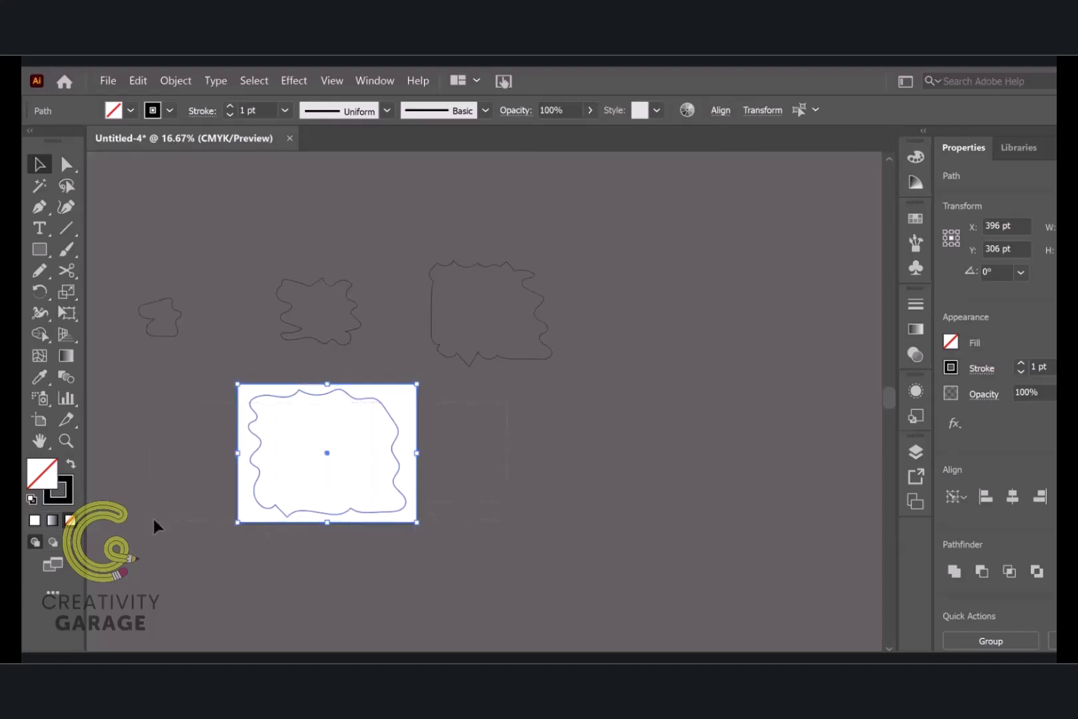
Move the rectangle and its outline together to the right of the artboard, and fill the rectangle with the light orange swatch
{"action": "left_click_drag", "start_coordinate": [392, 480], "coordinate": [596, 513]}
{"action": "left_click", "coordinate": [739, 512]}
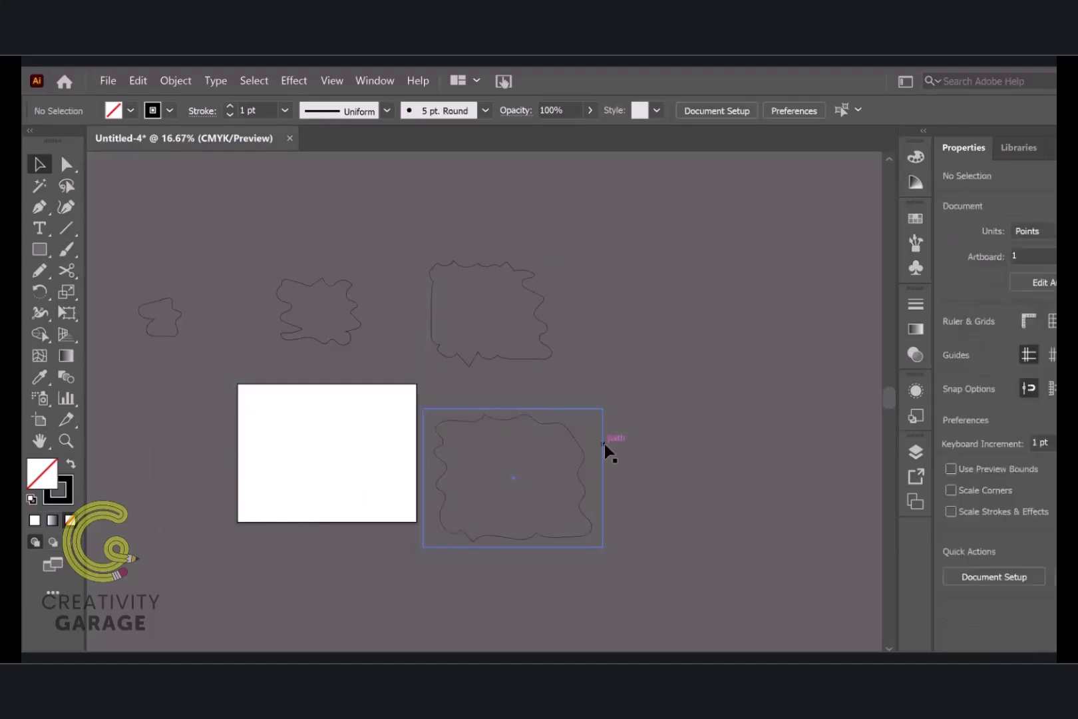
{"action": "left_click", "coordinate": [604, 443]}
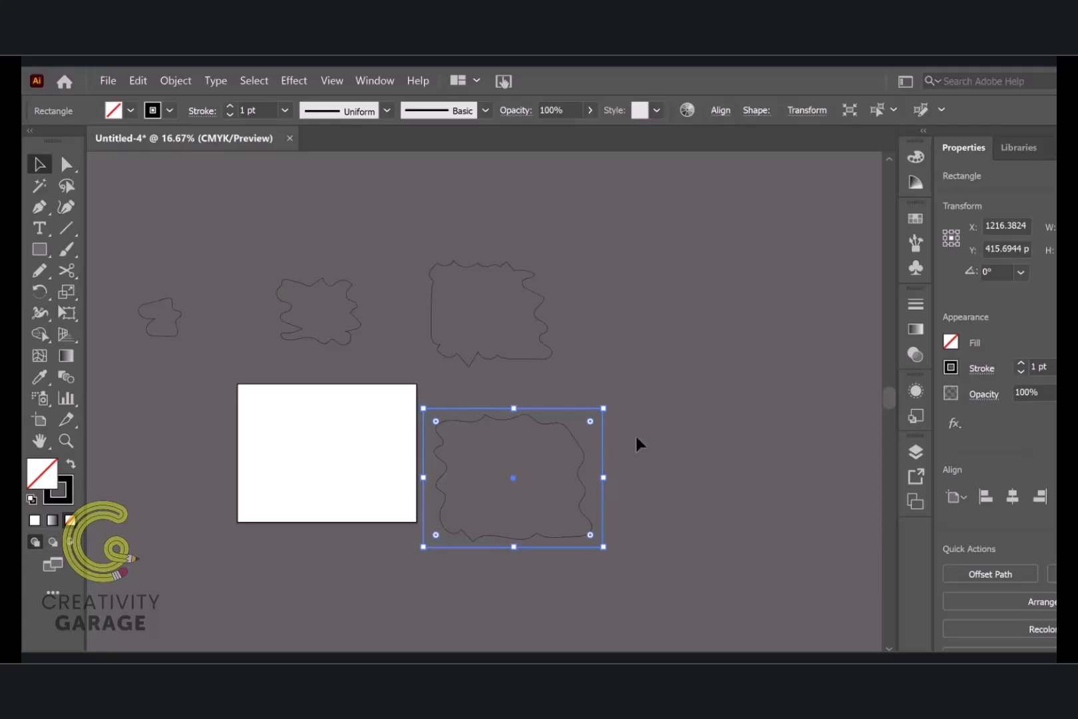
{"action": "left_click", "coordinate": [951, 342]}
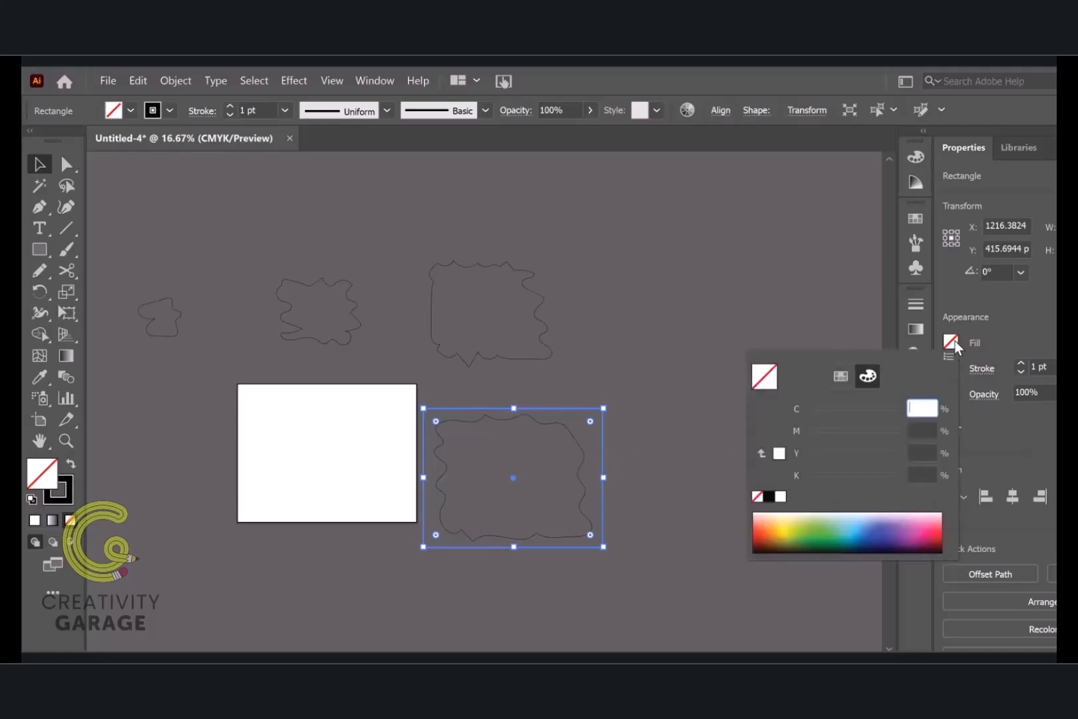
{"action": "left_click", "coordinate": [843, 375]}
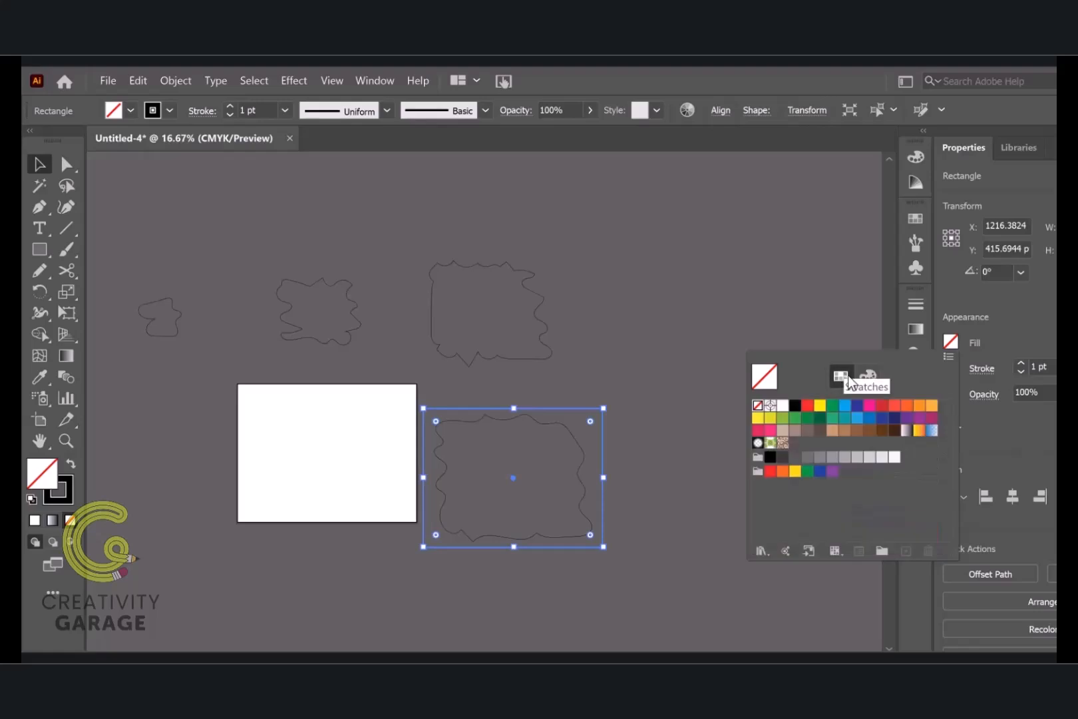
{"action": "left_click", "coordinate": [933, 407]}
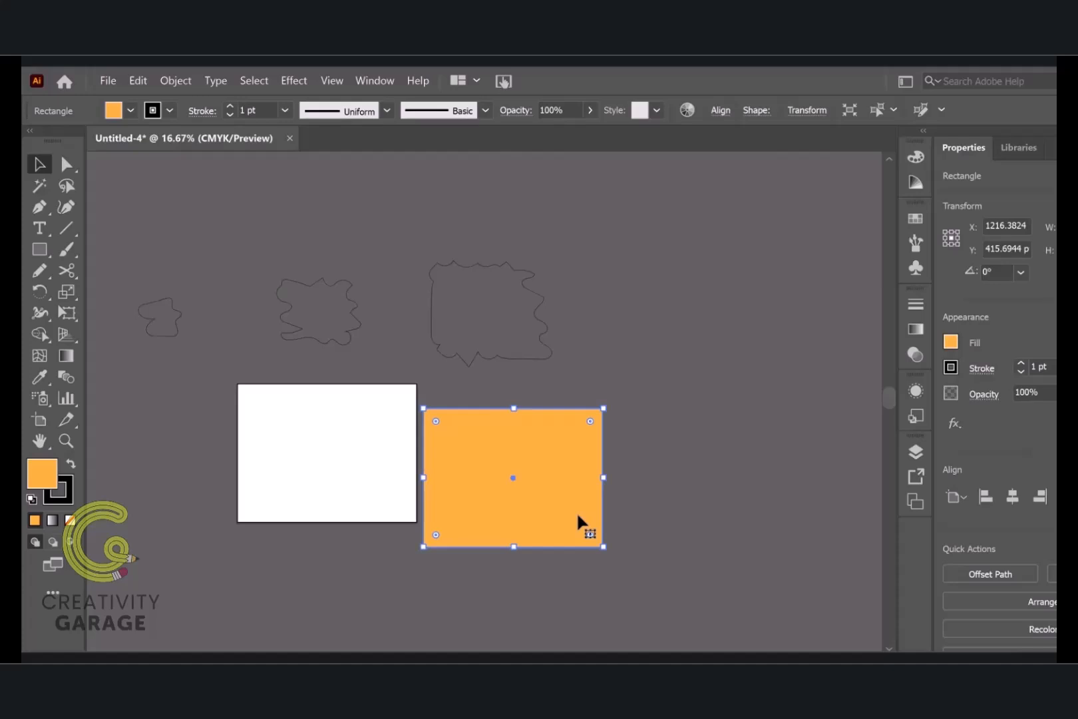
Duplicate the light orange rectangle to the upper right, and centre the second-largest wavy outline on the copy both horizontally and vertically
{"action": "left_click_drag", "start_coordinate": [577, 511], "coordinate": [658, 324]}
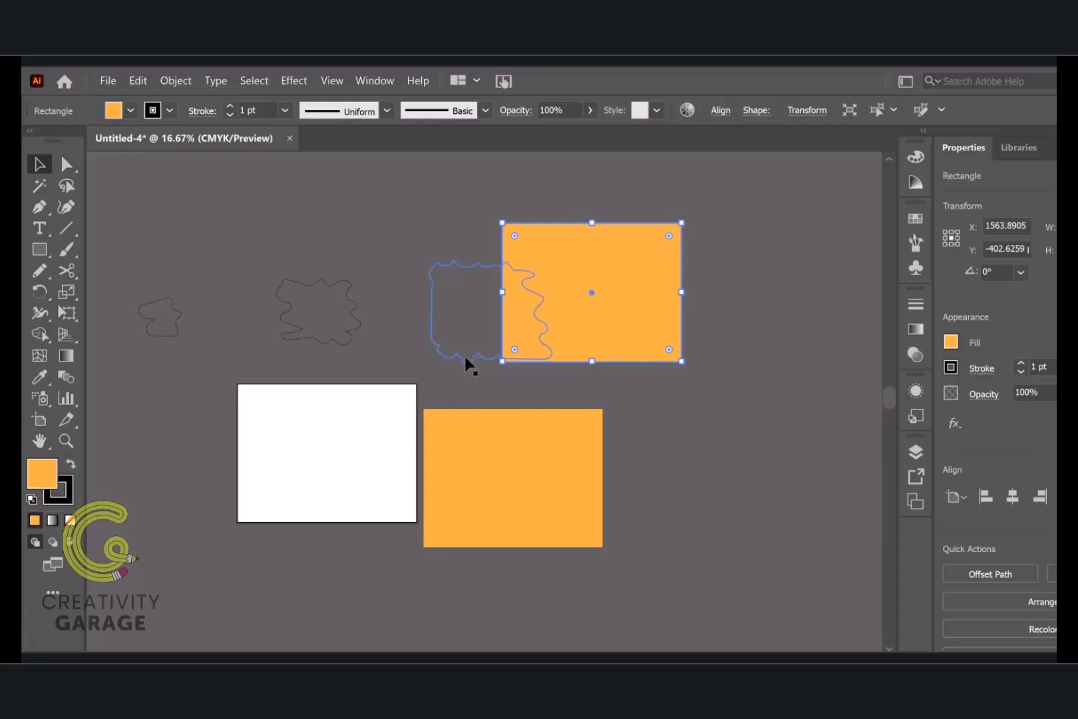
{"action": "left_click", "coordinate": [465, 357]}
{"action": "left_click", "coordinate": [595, 322], "text": "shift"}
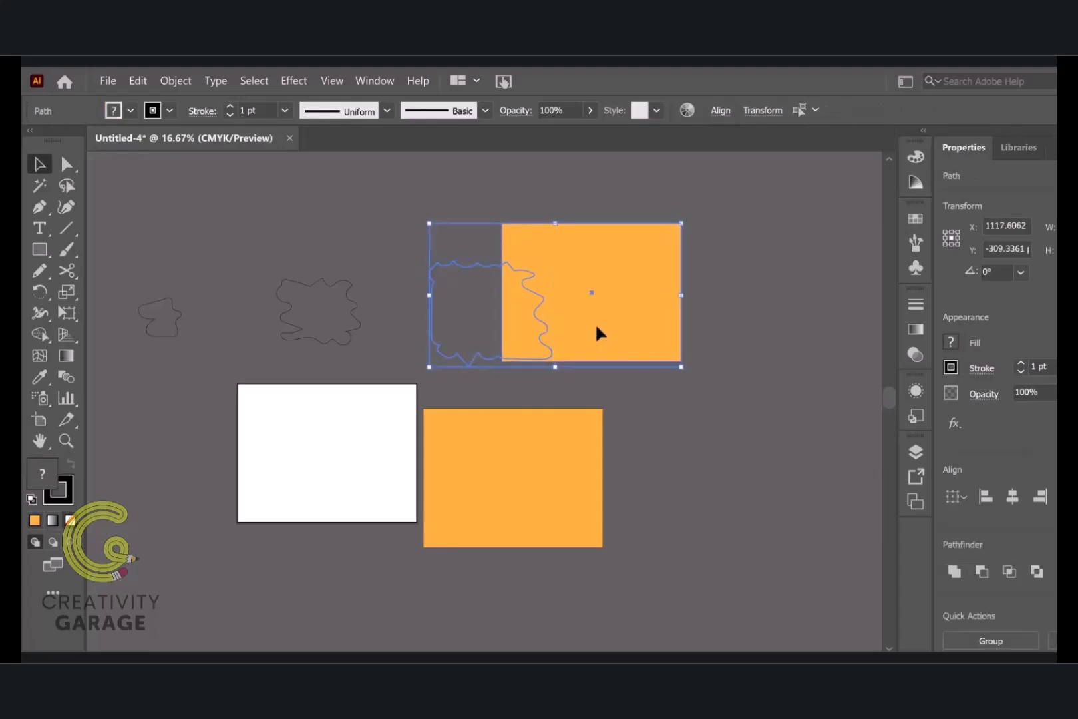
{"action": "left_click", "coordinate": [604, 295]}
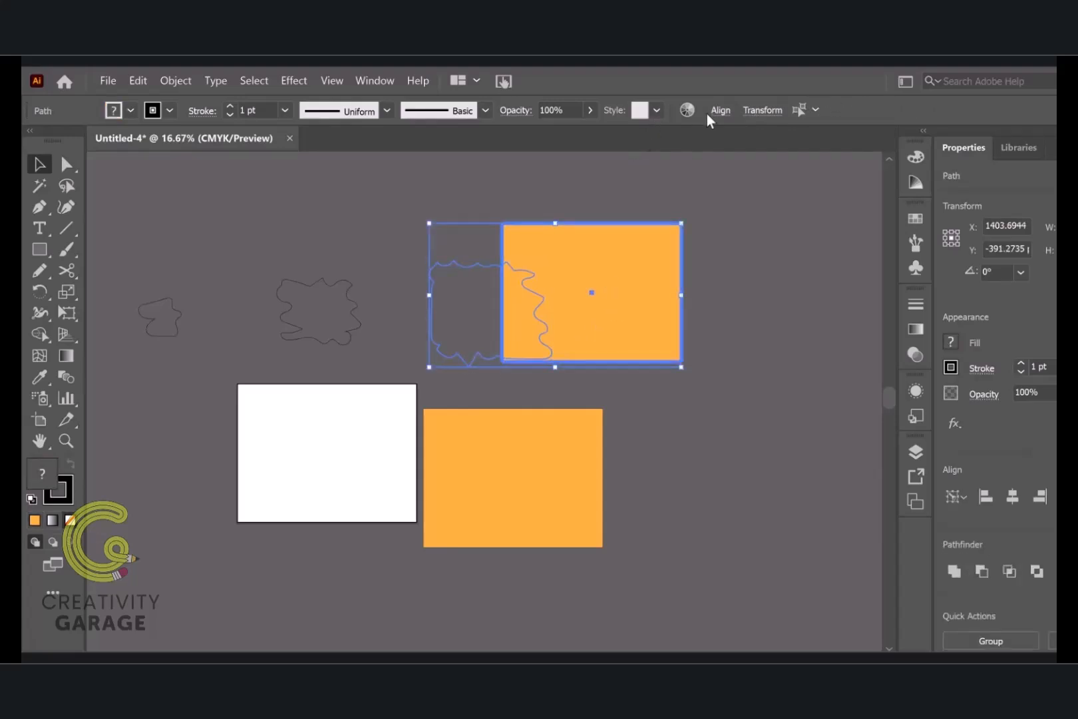
{"action": "left_click", "coordinate": [730, 110]}
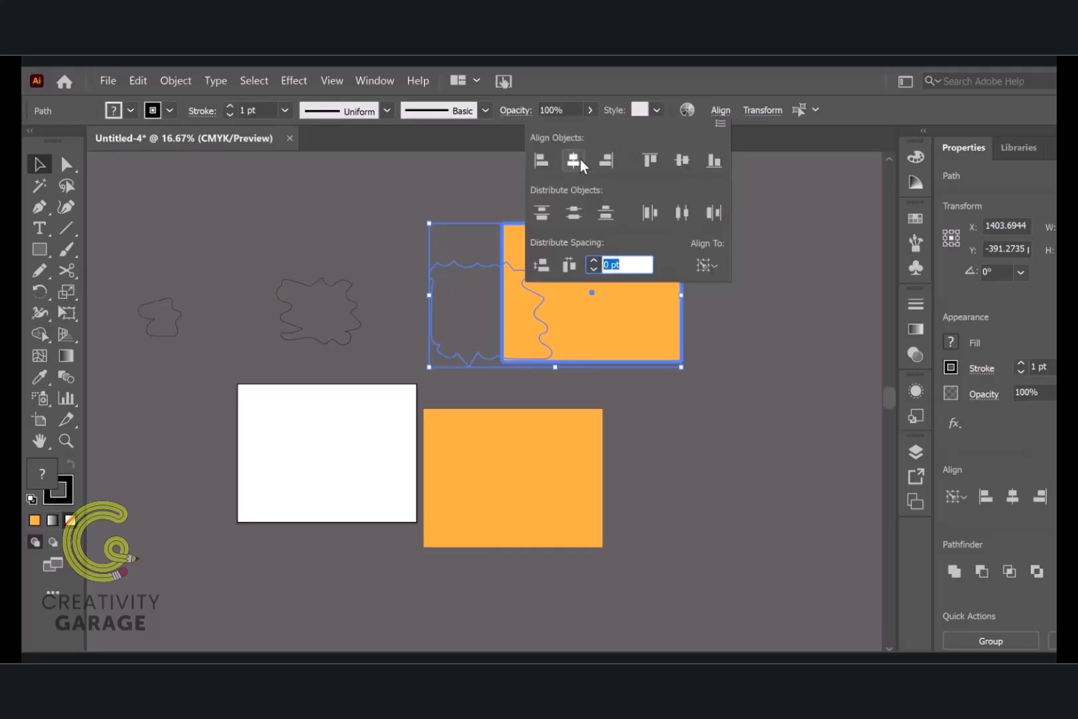
{"action": "left_click", "coordinate": [574, 160]}
{"action": "left_click", "coordinate": [681, 161]}
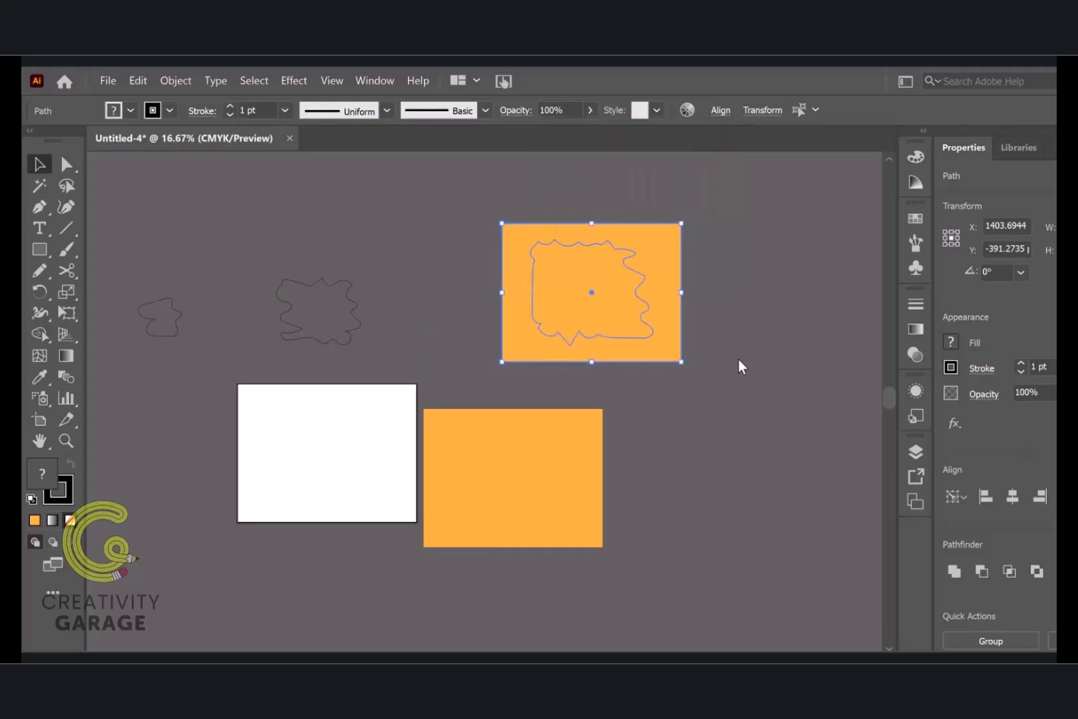
{"action": "left_click", "coordinate": [706, 376]}
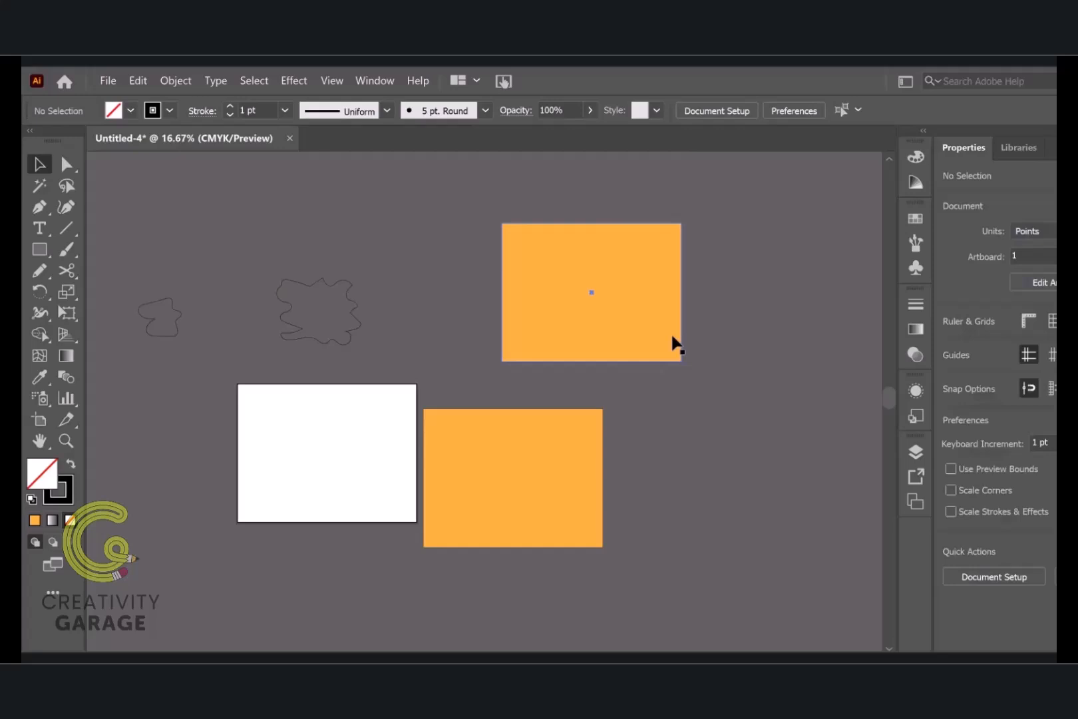
Place another copy of the rectangle directly above the artboard, and centre the third-largest wavy outline on it horizontally and vertically
{"action": "left_click_drag", "start_coordinate": [674, 343], "coordinate": [408, 284]}
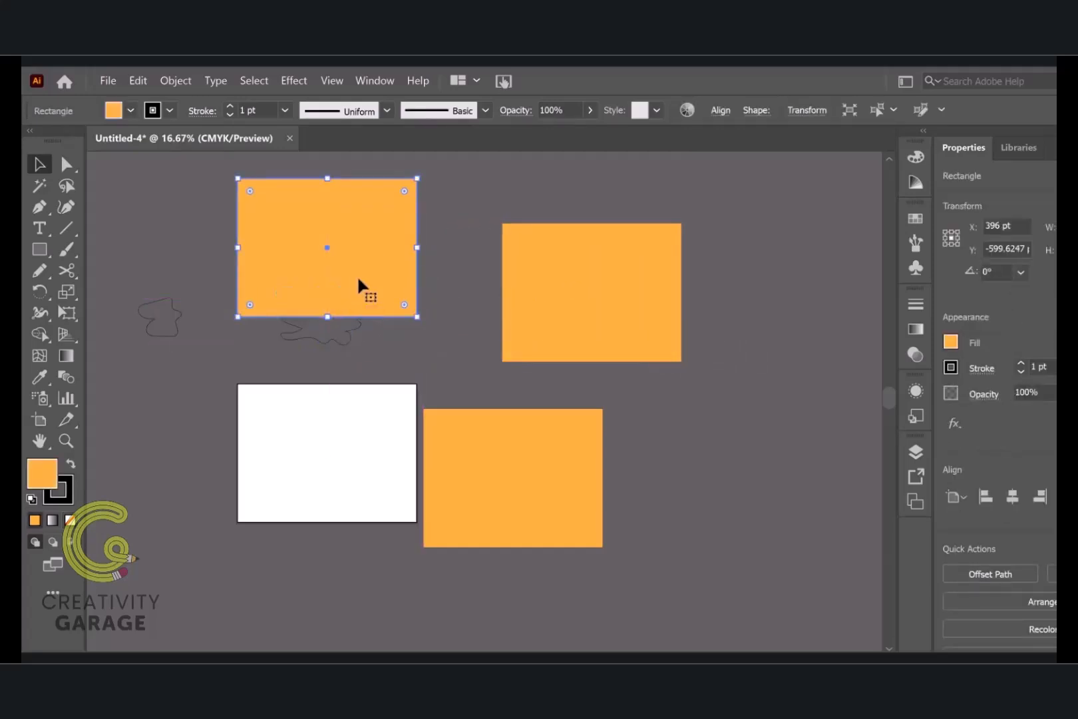
{"action": "key", "text": "ctrl+shift+a"}
{"action": "left_click", "coordinate": [350, 335]}
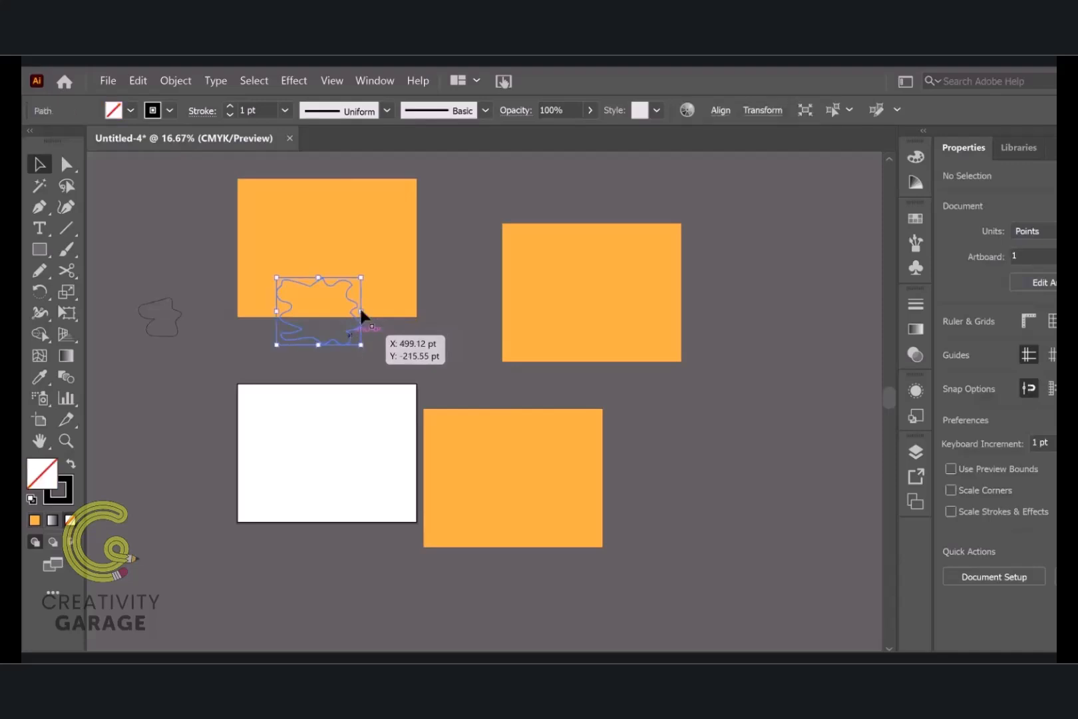
{"action": "left_click", "coordinate": [368, 269], "text": "shift"}
{"action": "left_click", "coordinate": [386, 252]}
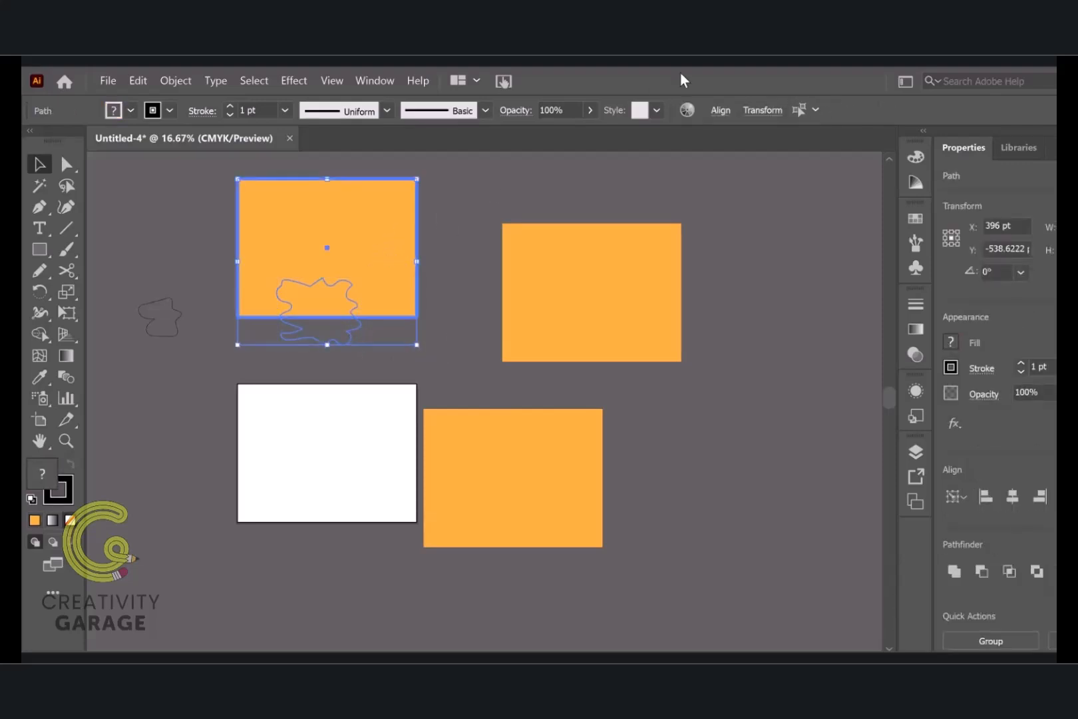
{"action": "left_click", "coordinate": [728, 112]}
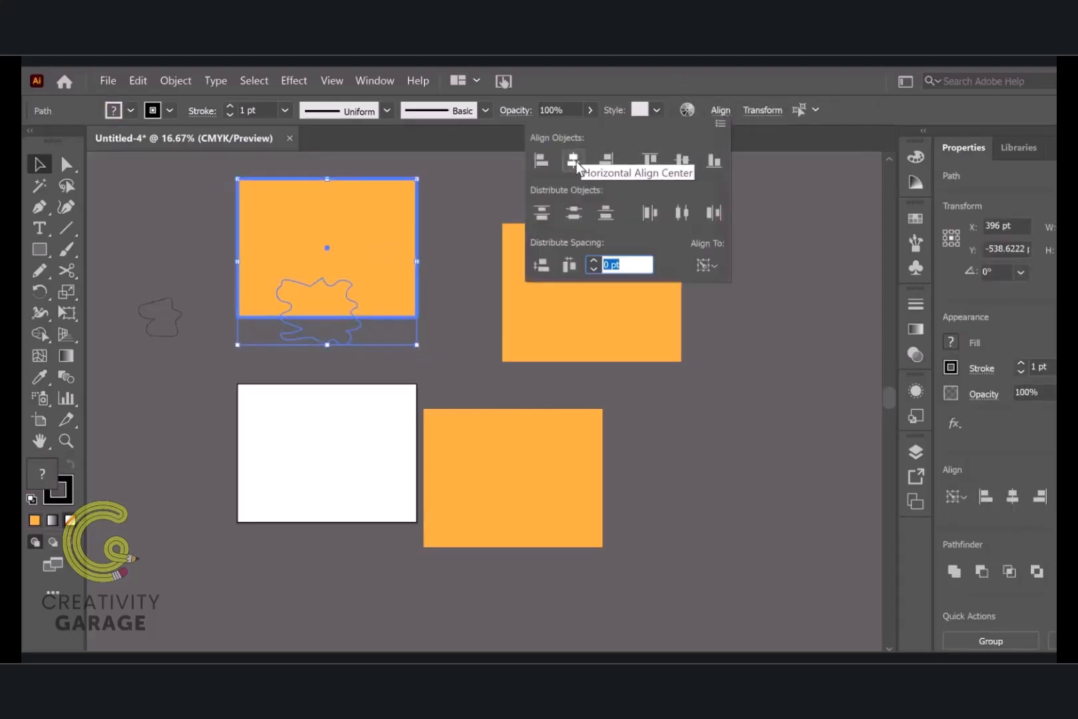
{"action": "left_click", "coordinate": [573, 160]}
{"action": "left_click", "coordinate": [677, 164]}
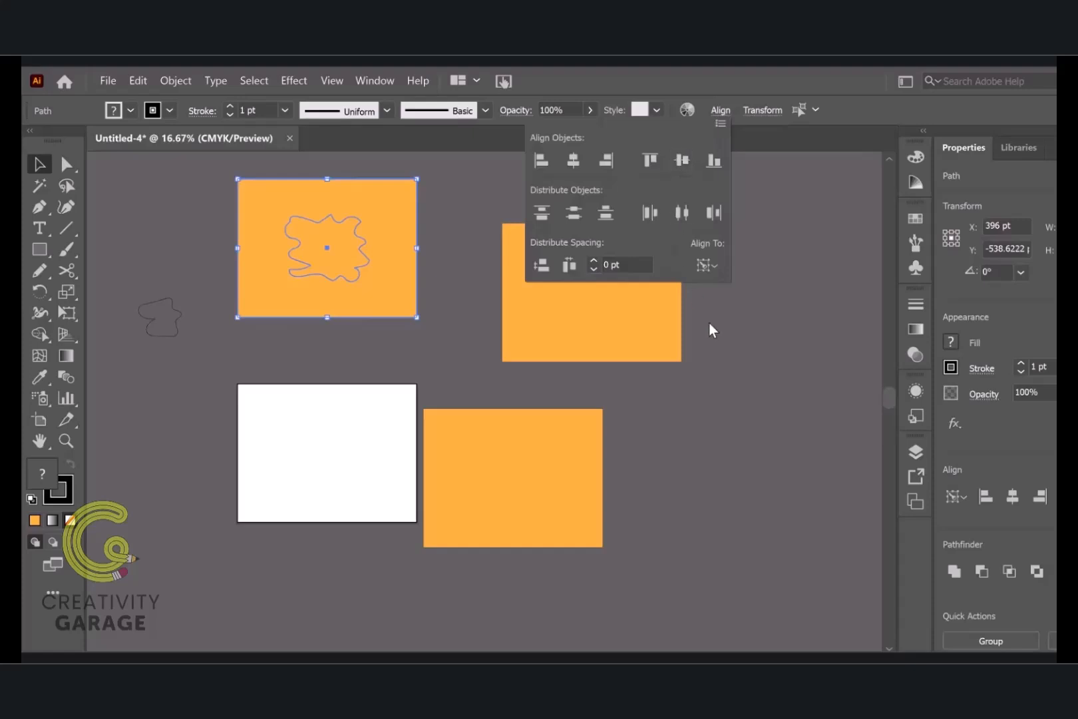
{"action": "left_click", "coordinate": [415, 354]}
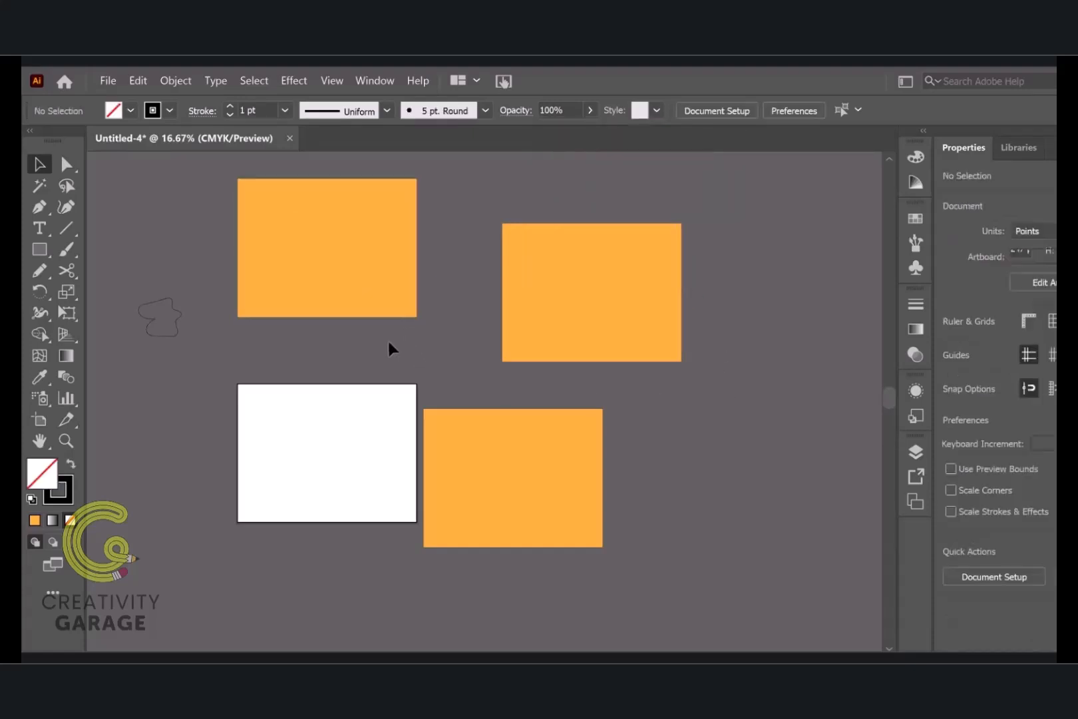
Place a copy of the rectangle to the left of the artboard, and centre the smallest wavy outline on it in both directions
{"action": "scroll", "coordinate": [389, 347], "scroll_direction": "down", "scroll_amount": 1}
{"action": "scroll", "coordinate": [130, 362], "scroll_direction": "up", "scroll_amount": 1}
{"action": "left_click_drag", "start_coordinate": [433, 286], "coordinate": [266, 464]}
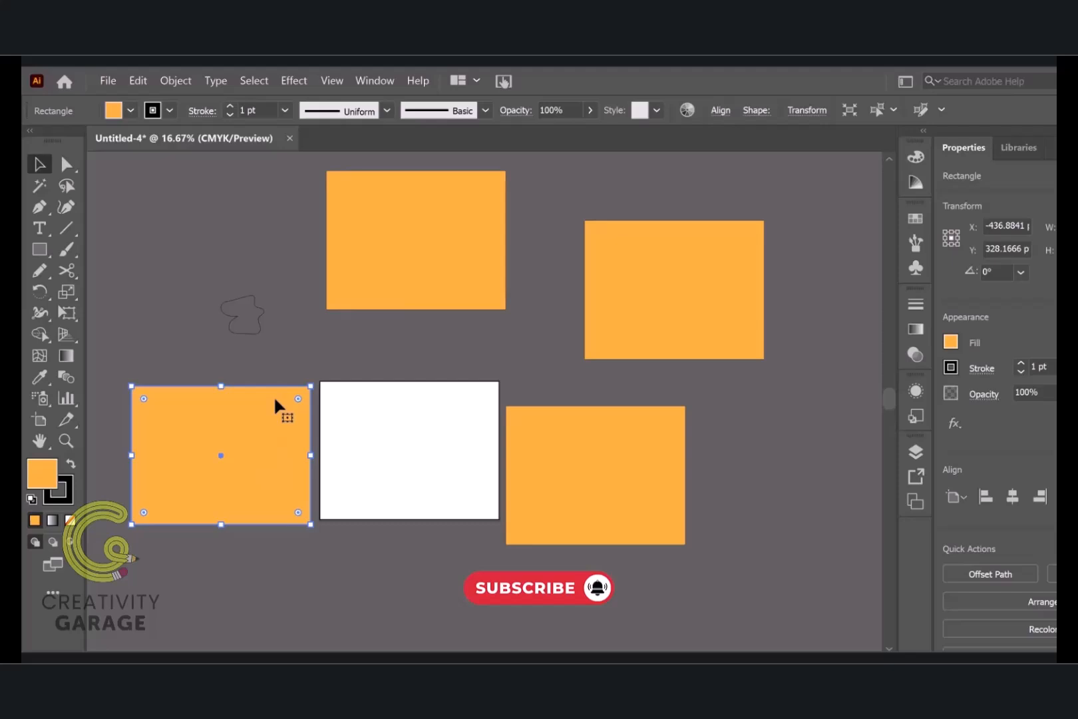
{"action": "left_click", "coordinate": [258, 335], "text": "shift"}
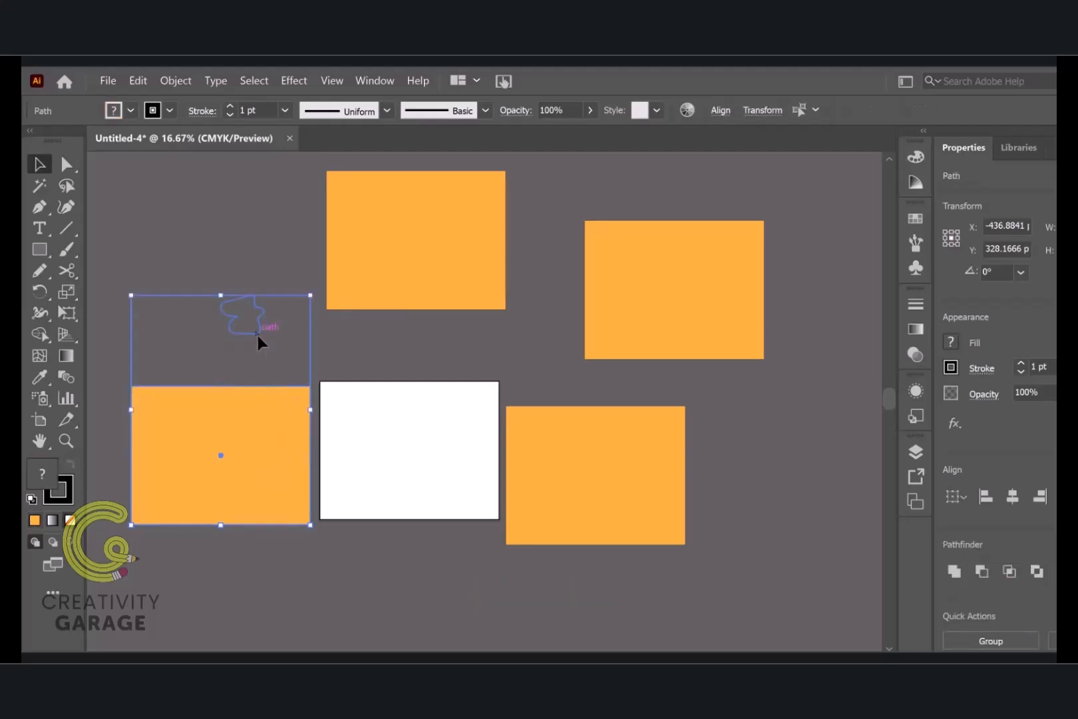
{"action": "left_click", "coordinate": [265, 432]}
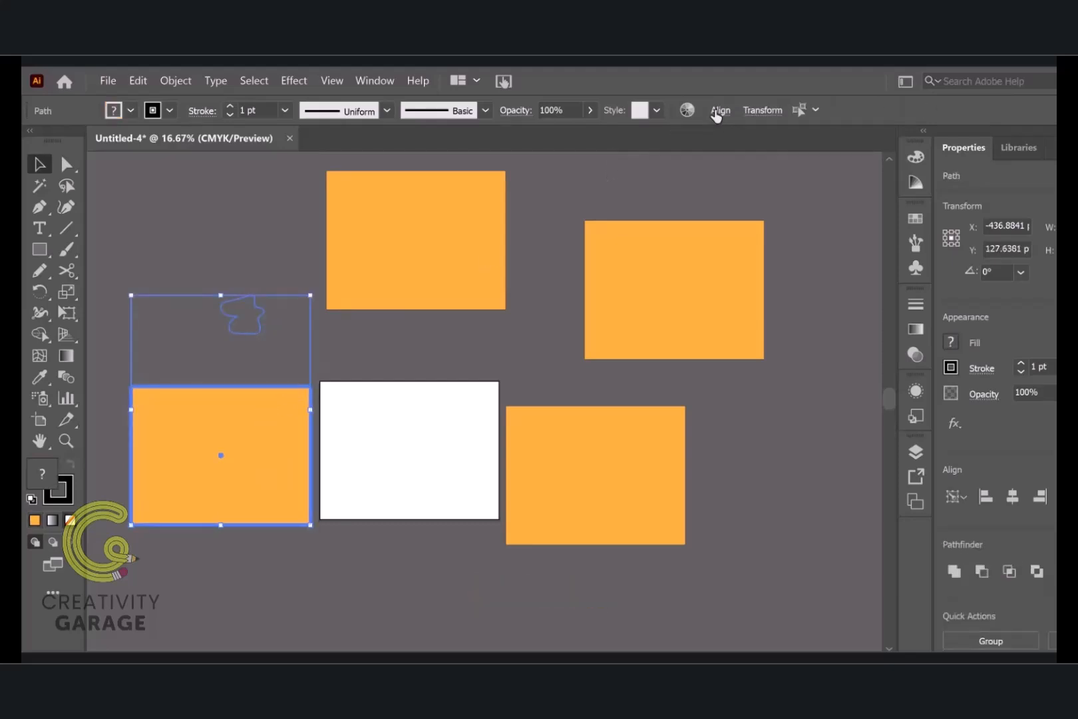
{"action": "left_click", "coordinate": [718, 111]}
{"action": "left_click", "coordinate": [573, 160]}
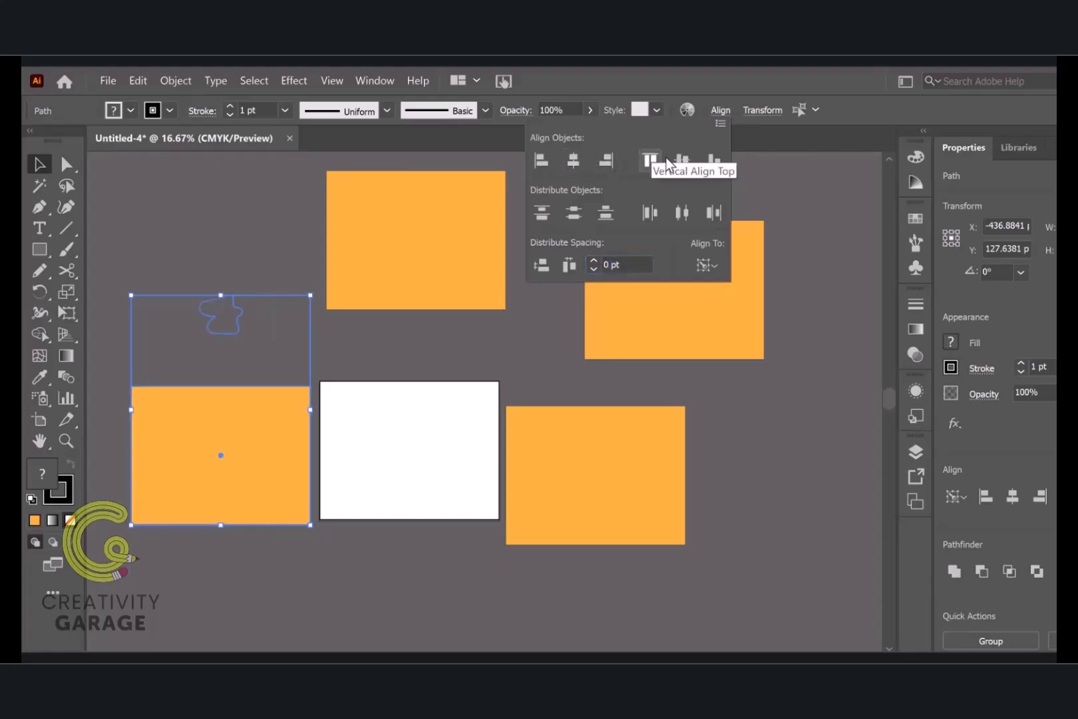
{"action": "left_click", "coordinate": [681, 159]}
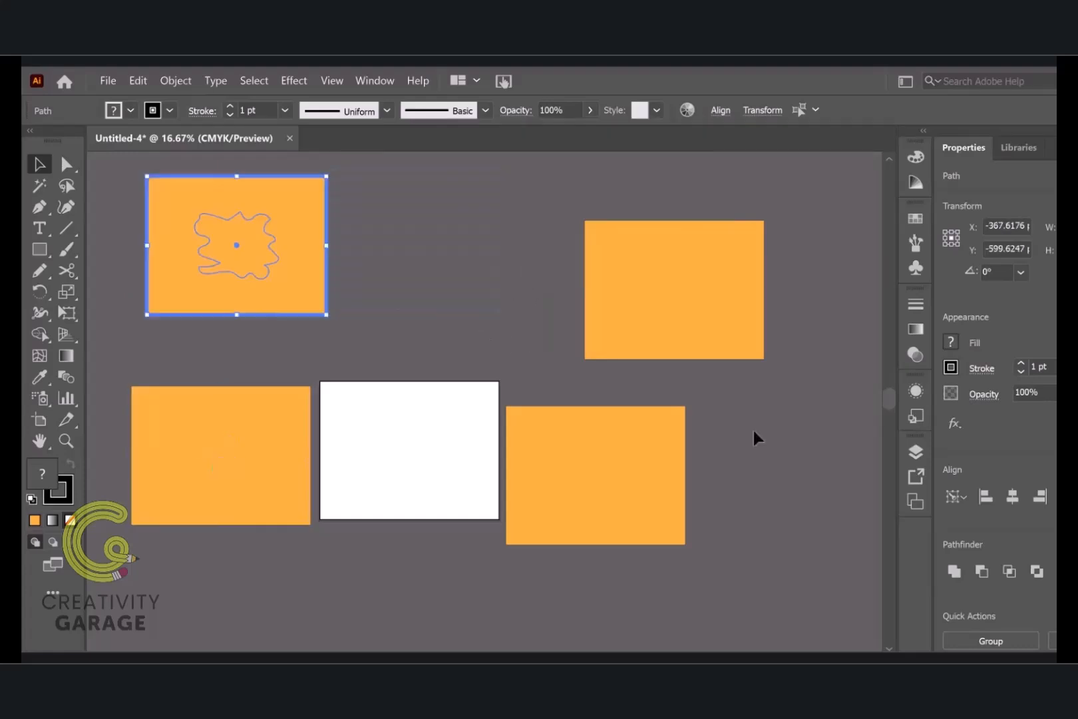
{"action": "left_click", "coordinate": [753, 432]}
Move the uppermost rectangle and its outline to the left, and send all four light orange rectangles to the back, behind their outlines
{"action": "left_click", "coordinate": [266, 299]}
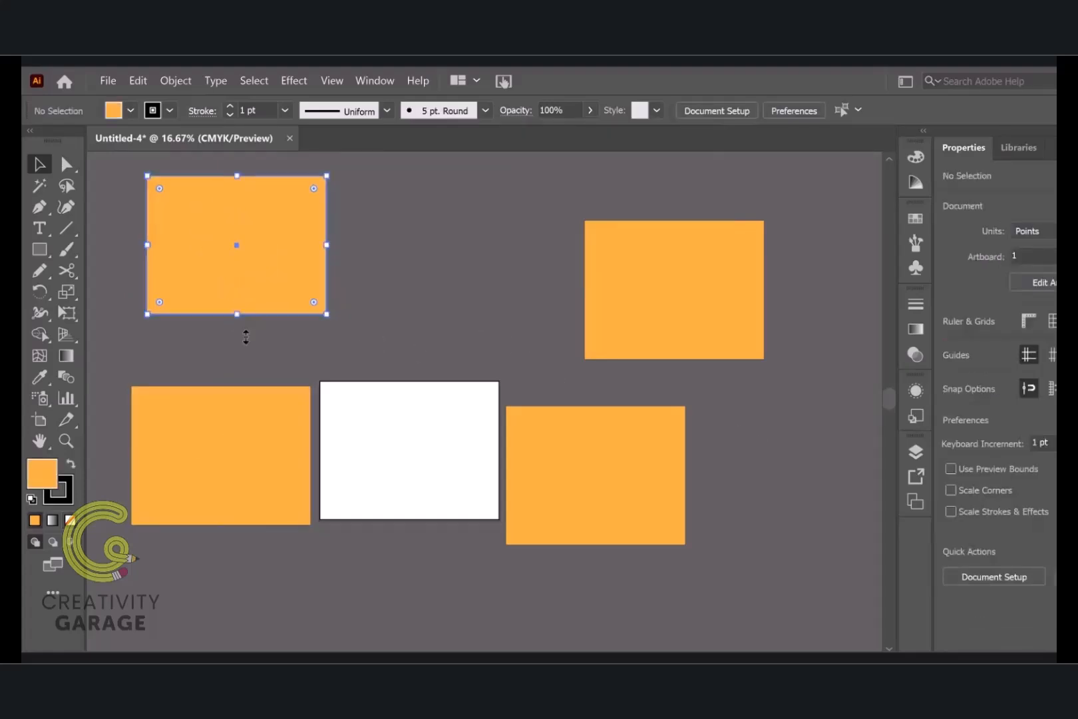
{"action": "left_click", "coordinate": [248, 449], "text": "shift"}
{"action": "left_click", "coordinate": [614, 497], "text": "shift"}
{"action": "left_click", "coordinate": [656, 337], "text": "shift"}
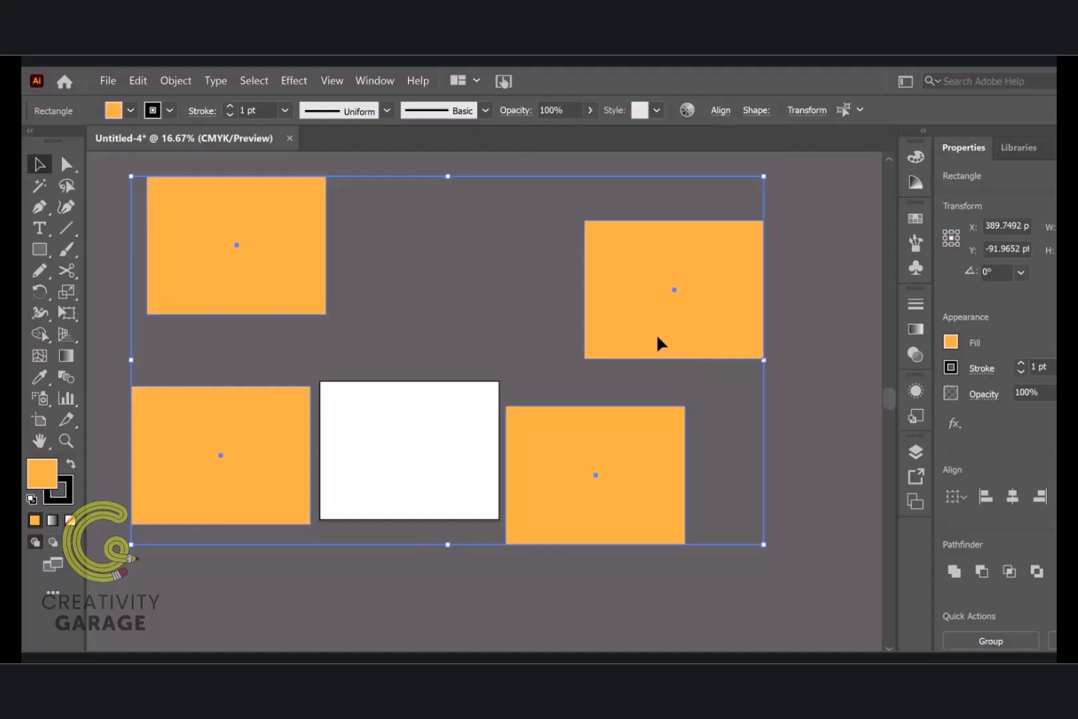
{"action": "right_click", "coordinate": [699, 323]}
{"action": "mouse_move", "coordinate": [773, 537]}
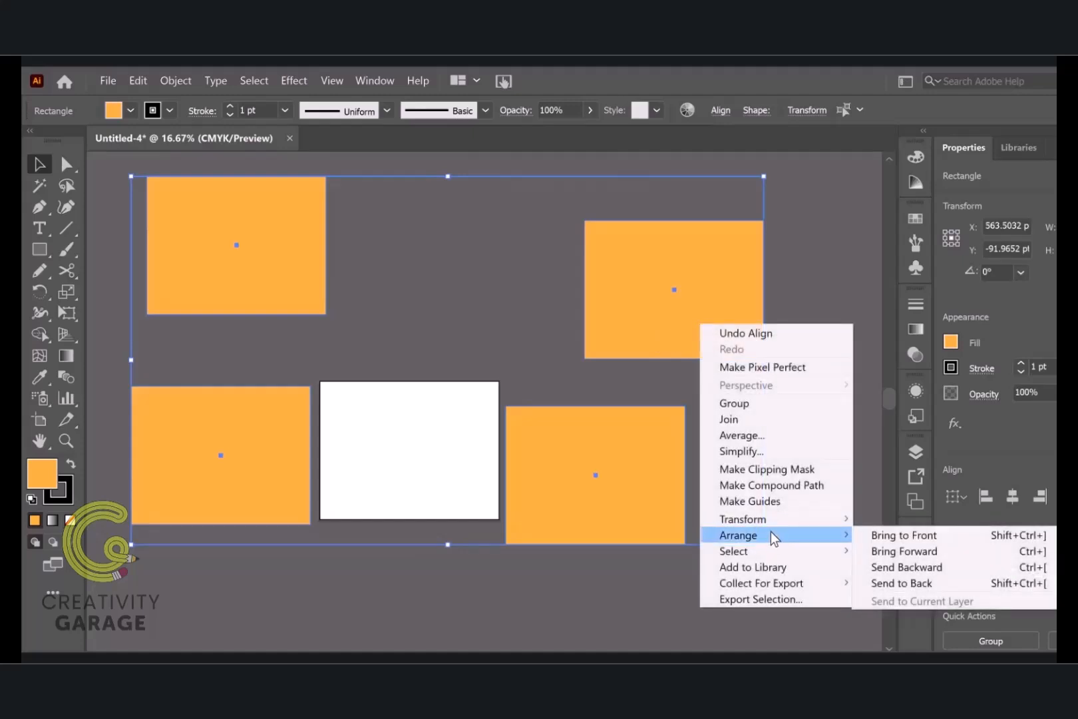
{"action": "left_click", "coordinate": [936, 584]}
{"action": "left_click", "coordinate": [762, 608]}
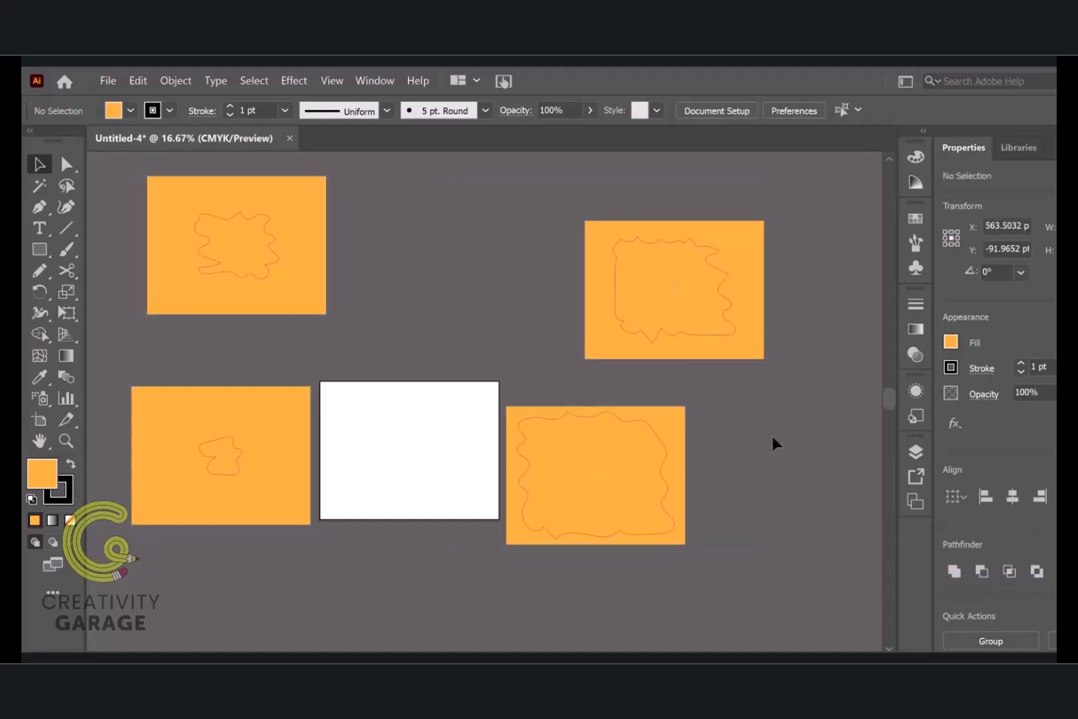
Fill the upper-right rectangle with the red-orange swatch
{"action": "left_click", "coordinate": [760, 352]}
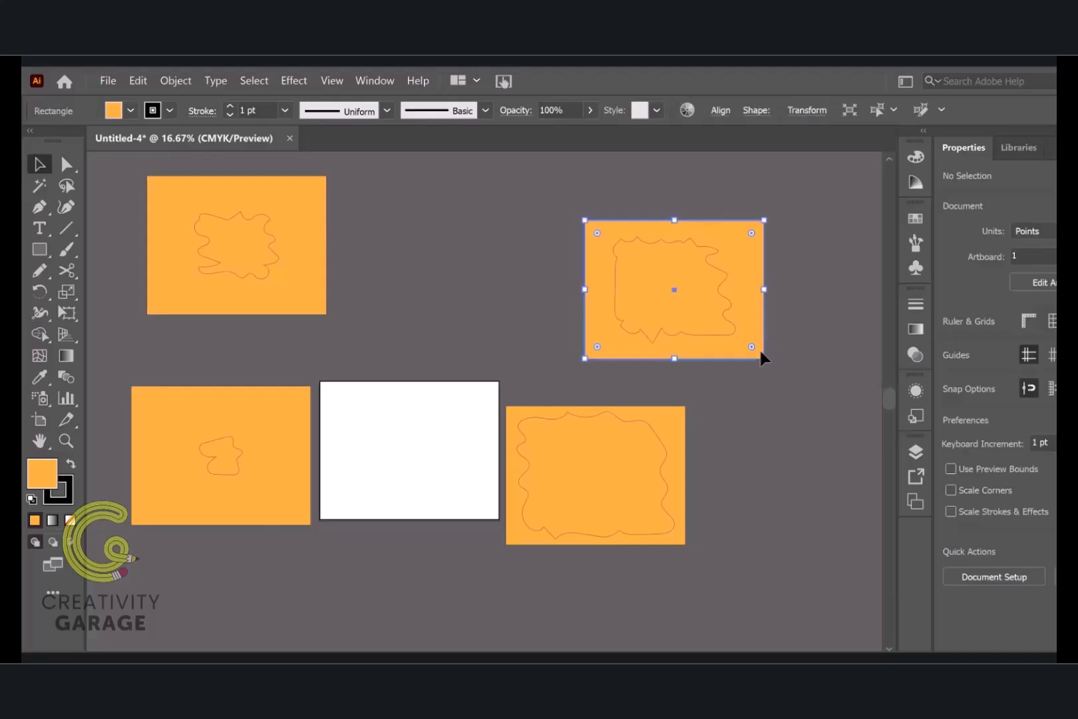
{"action": "left_click", "coordinate": [950, 342]}
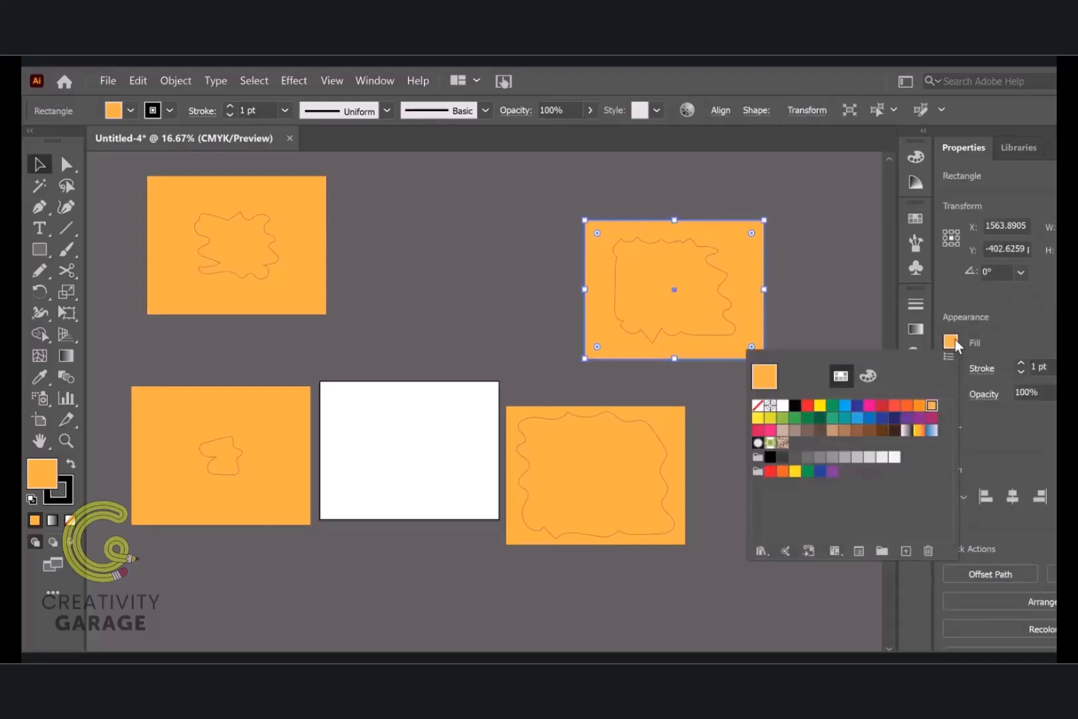
{"action": "left_click", "coordinate": [894, 406]}
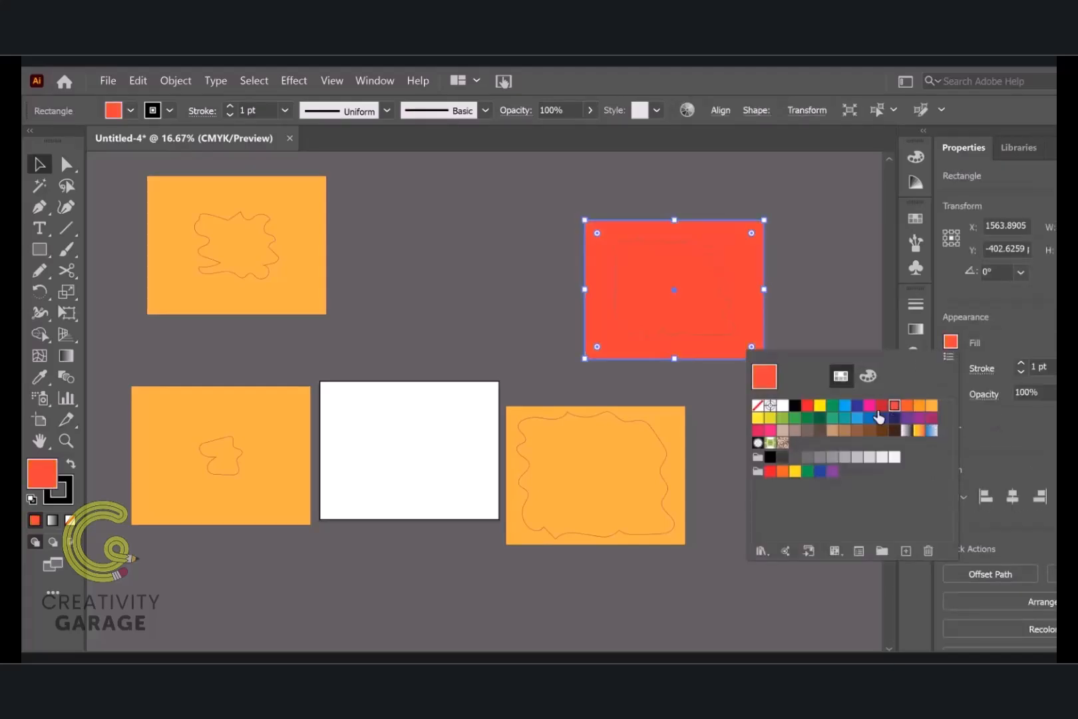
{"action": "key", "text": "Escape"}
Fill the upper-left rectangle with the medium blue swatch
{"action": "left_click", "coordinate": [318, 290]}
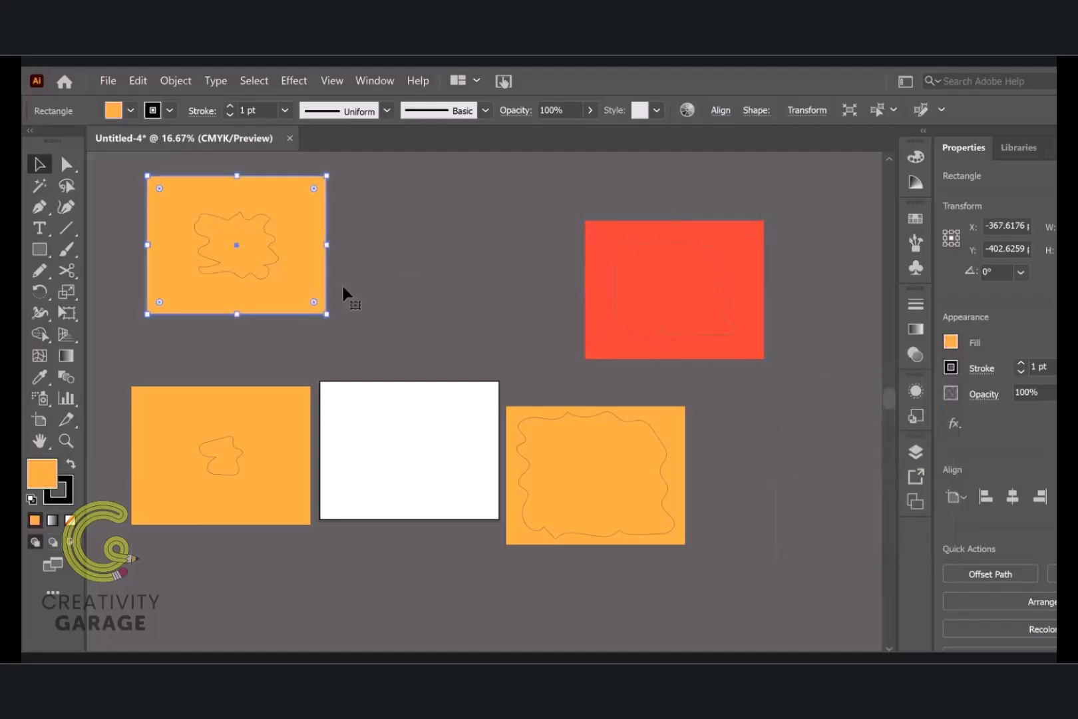
{"action": "left_click", "coordinate": [948, 344]}
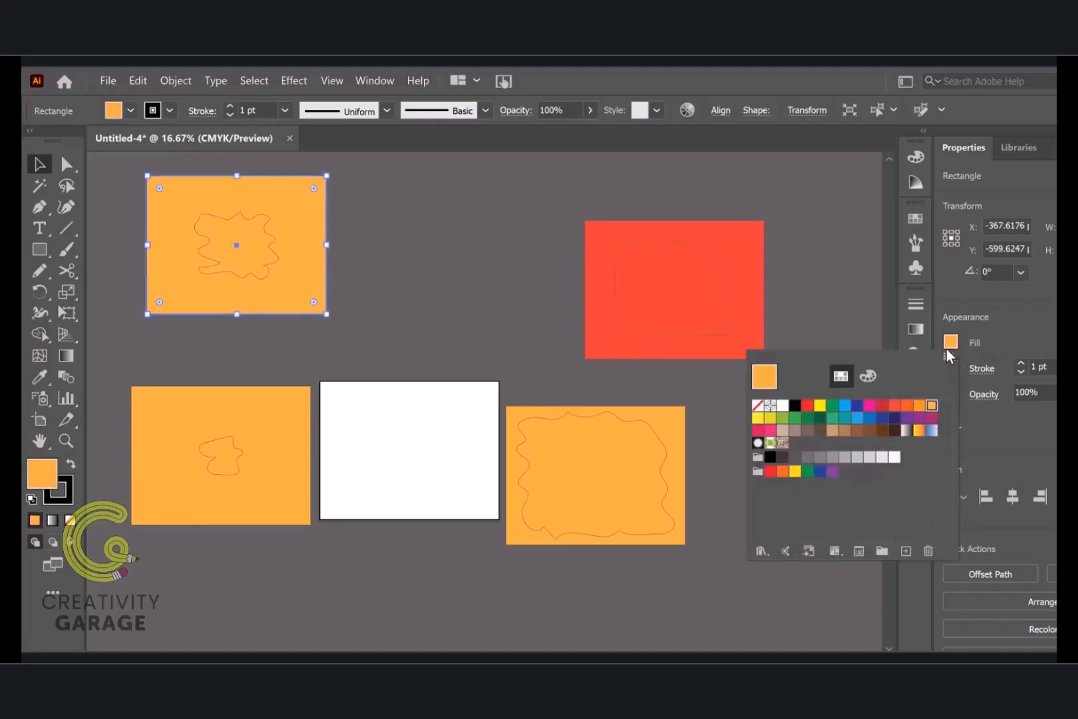
{"action": "left_click", "coordinate": [870, 419]}
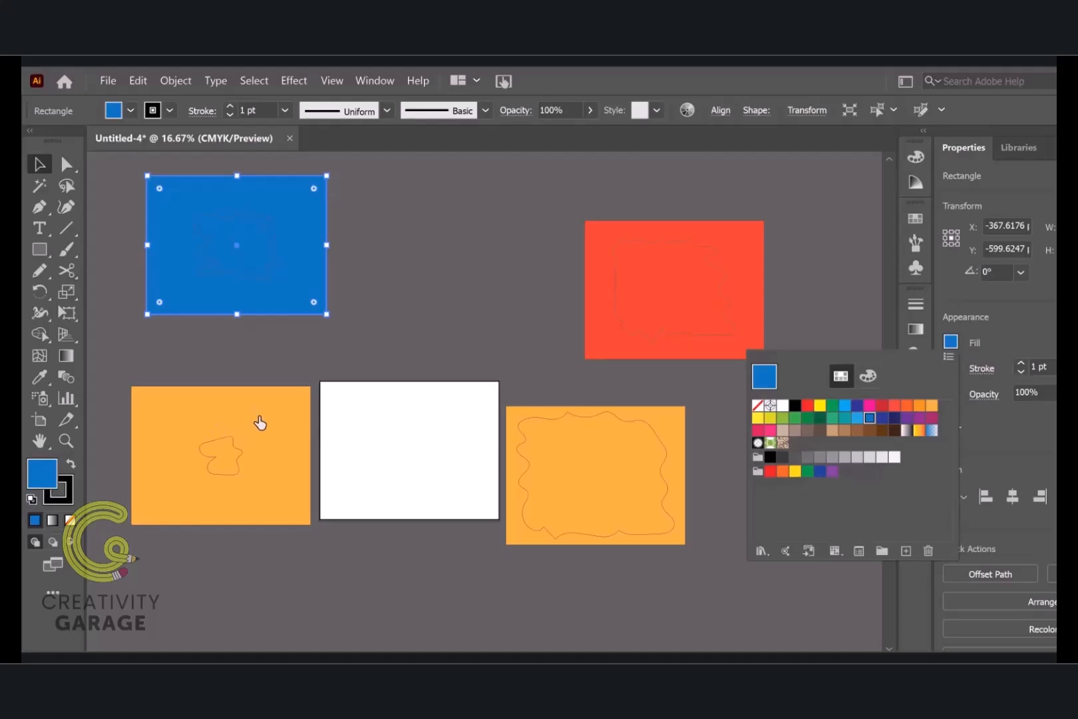
{"action": "key", "text": "Escape"}
Fill the rectangle to the left of the artboard with the green swatch
{"action": "left_click", "coordinate": [279, 414]}
{"action": "left_click", "coordinate": [948, 342]}
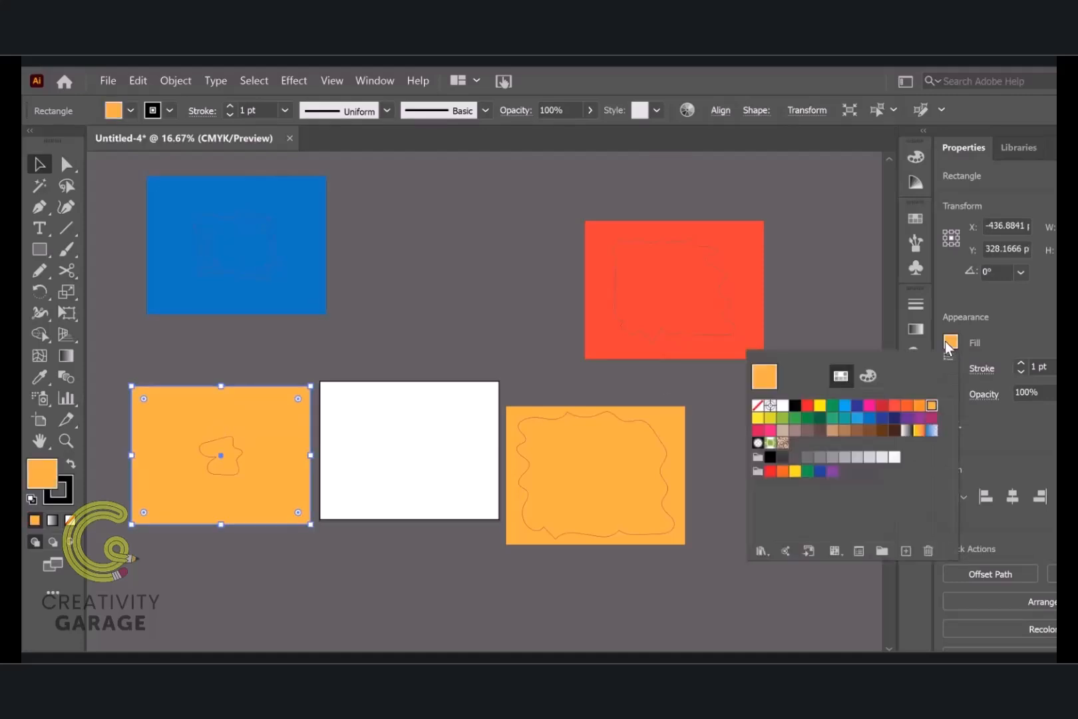
{"action": "left_click", "coordinate": [832, 405]}
{"action": "key", "text": "Escape"}
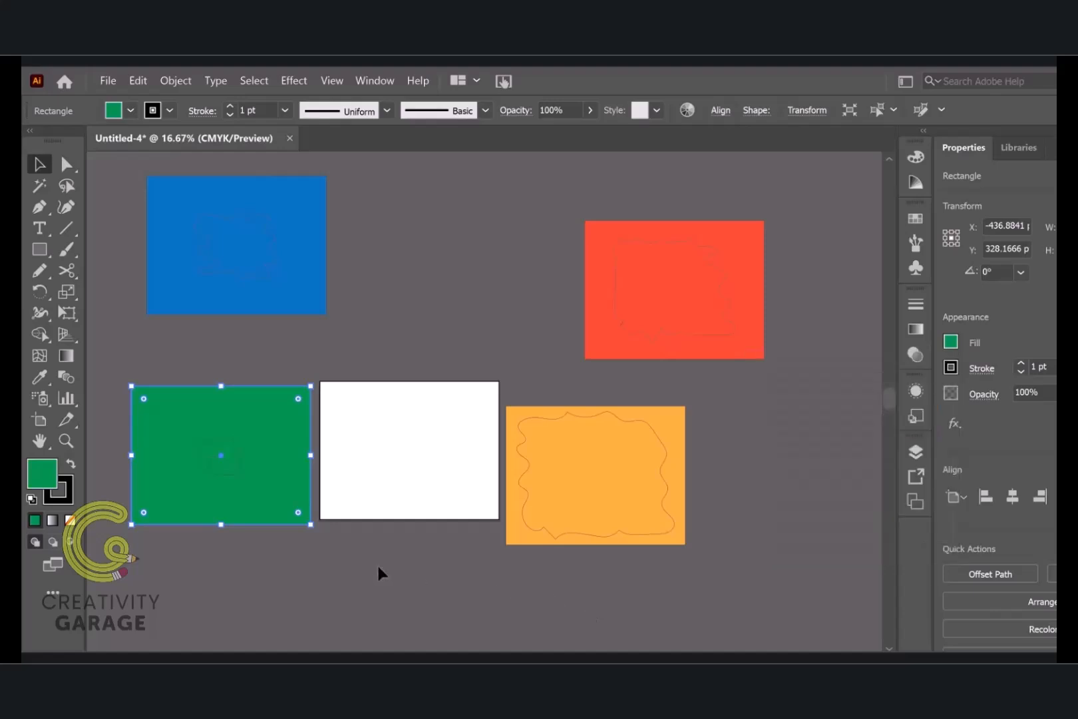
{"action": "left_click", "coordinate": [327, 557]}
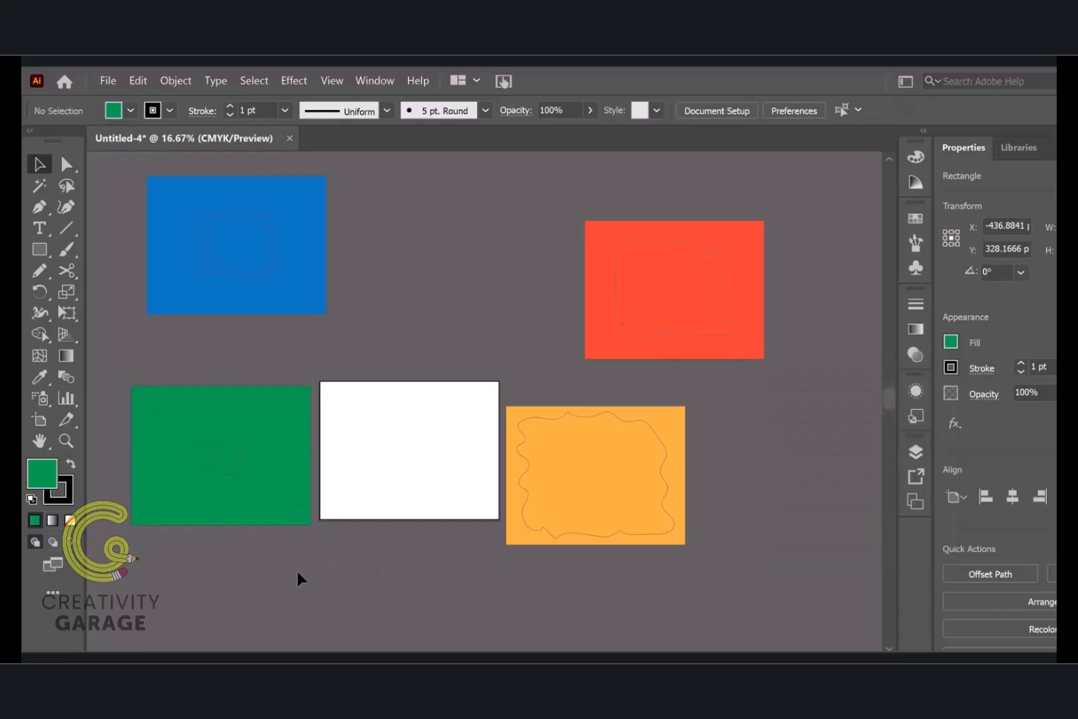
Duplicate the green rectangle exactly onto the artboard, and fill the copy with the orange swatch from the bright colour group
{"action": "left_click", "coordinate": [260, 509]}
{"action": "left_click_drag", "start_coordinate": [265, 510], "coordinate": [451, 500]}
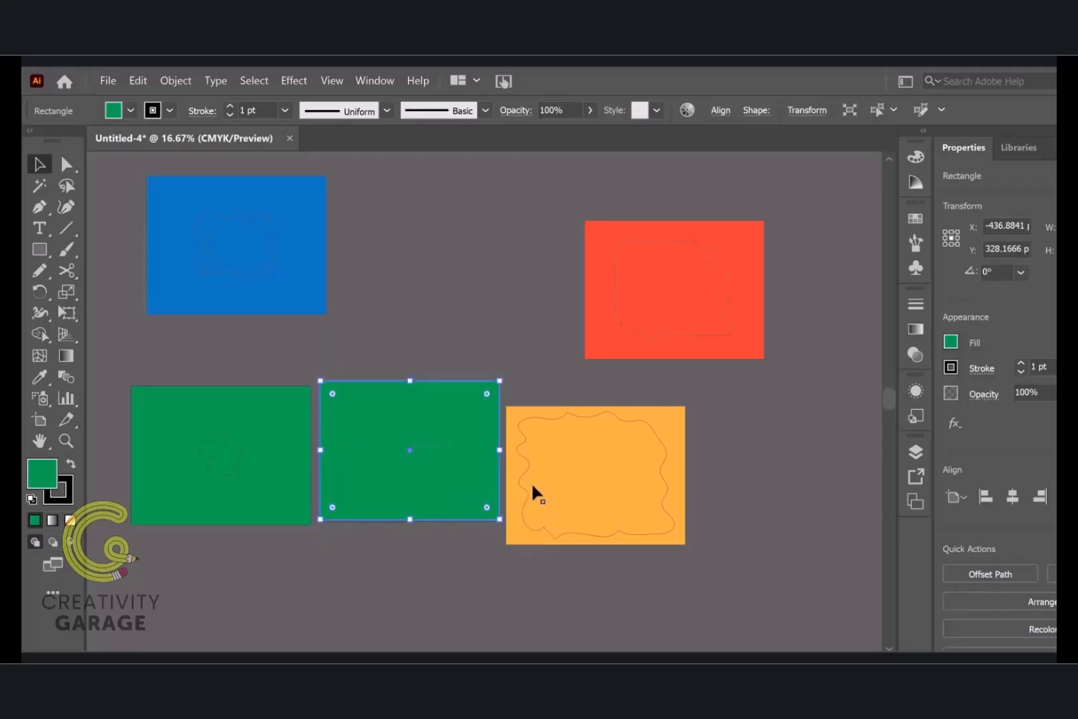
{"action": "left_click", "coordinate": [951, 343]}
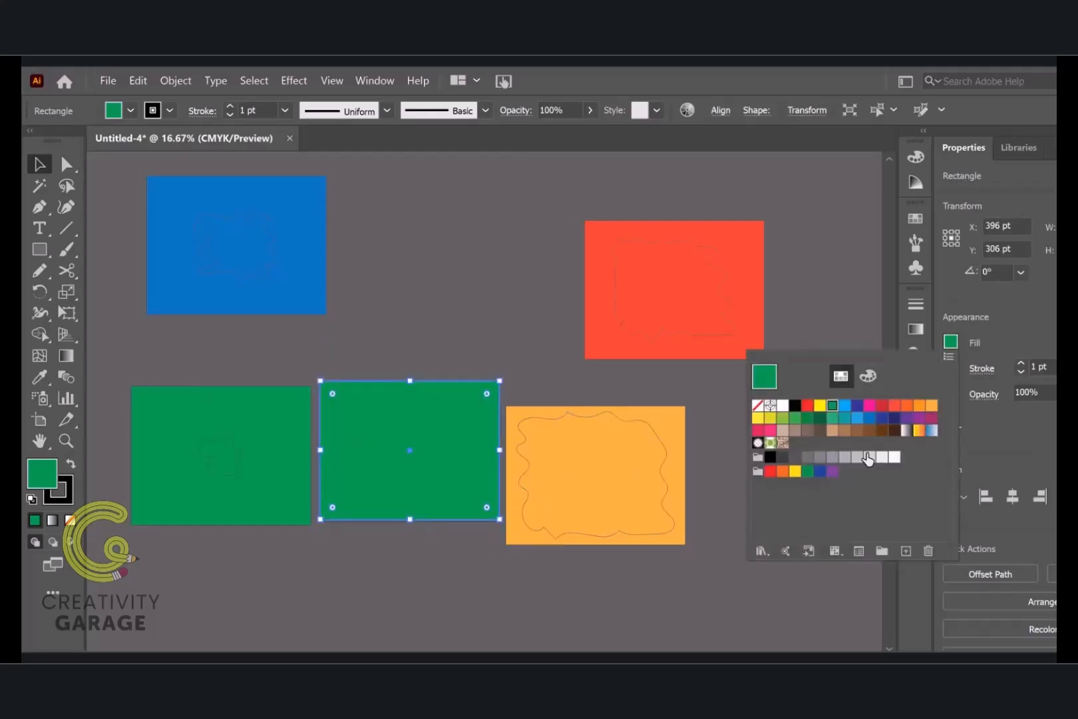
{"action": "left_click", "coordinate": [783, 472]}
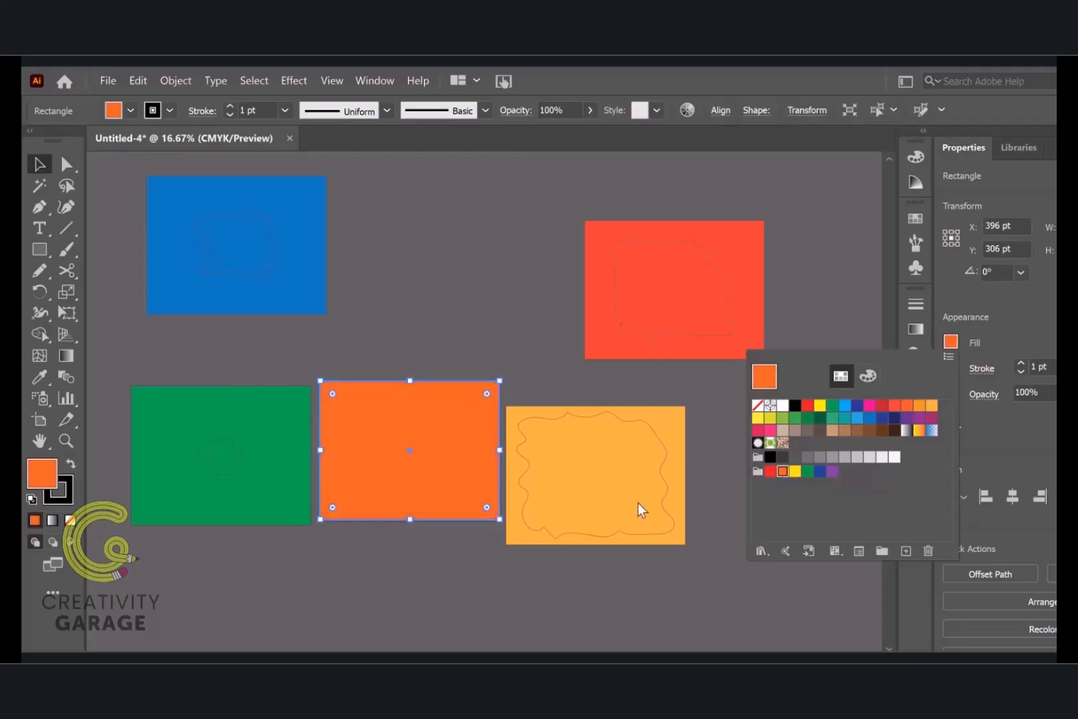
{"action": "left_click", "coordinate": [42, 168]}
{"action": "left_click", "coordinate": [764, 465]}
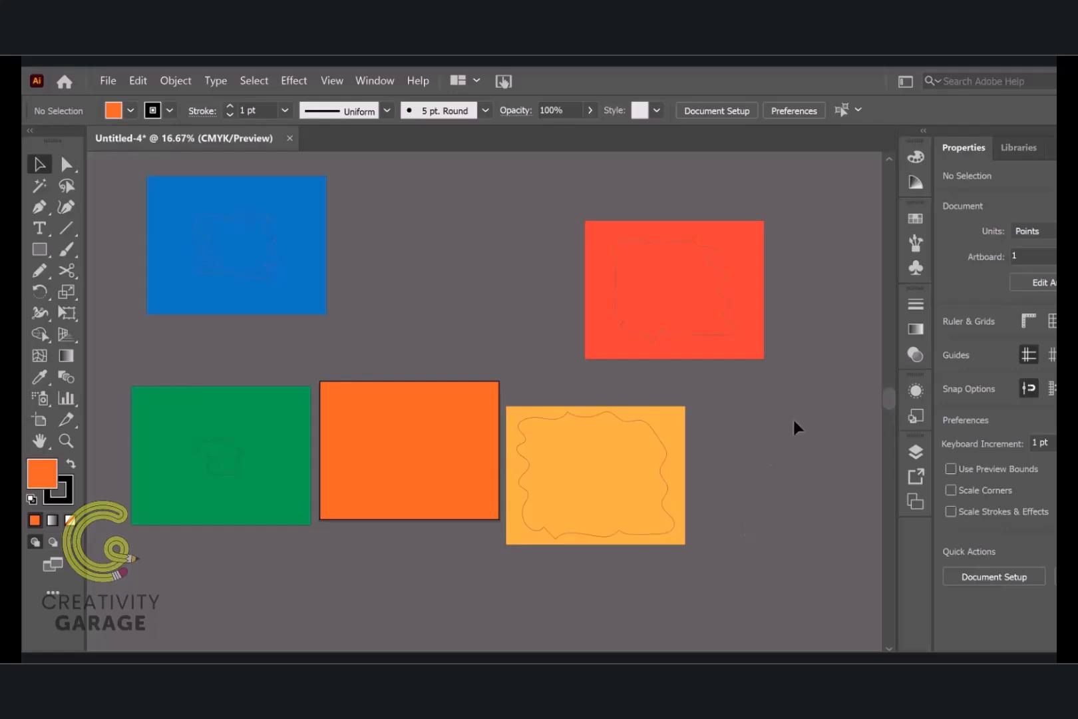
Make a compound path from the light orange rectangle and its wavy outline, and move it farther away from the artboard
{"action": "left_click", "coordinate": [597, 540]}
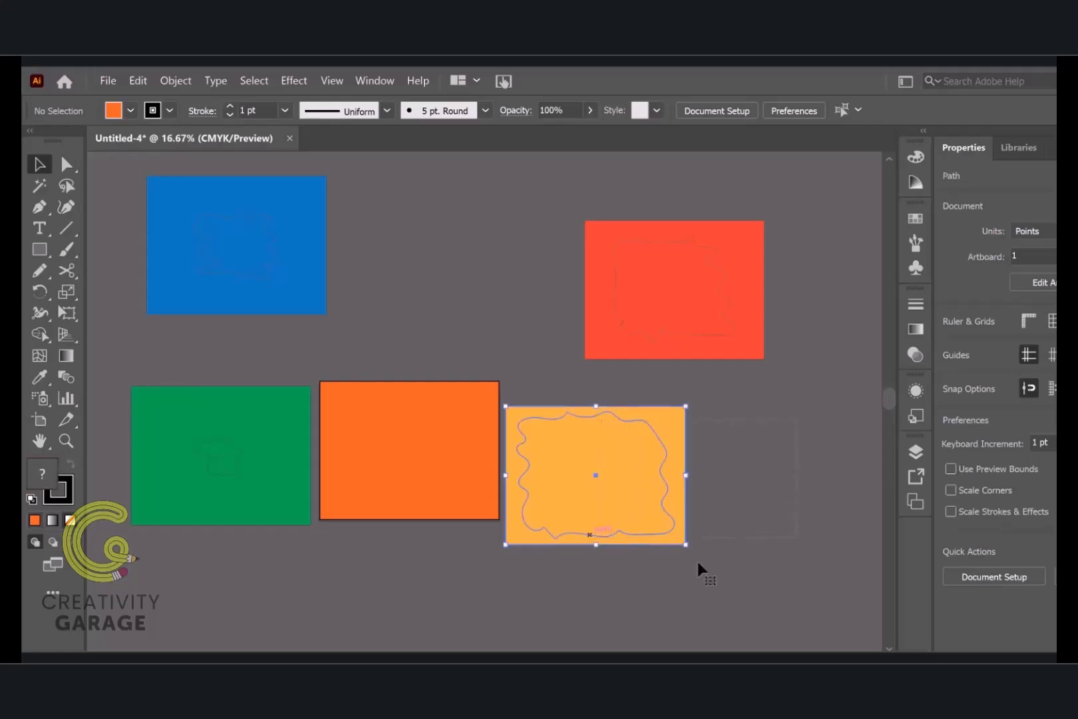
{"action": "right_click", "coordinate": [648, 461]}
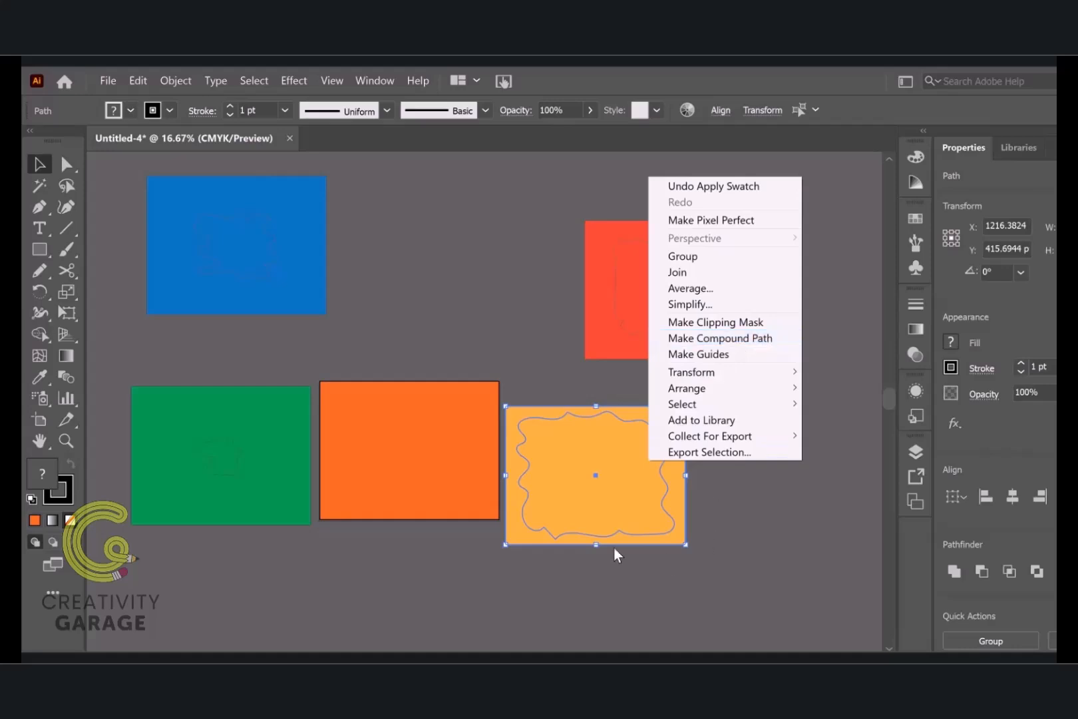
{"action": "left_click", "coordinate": [532, 77]}
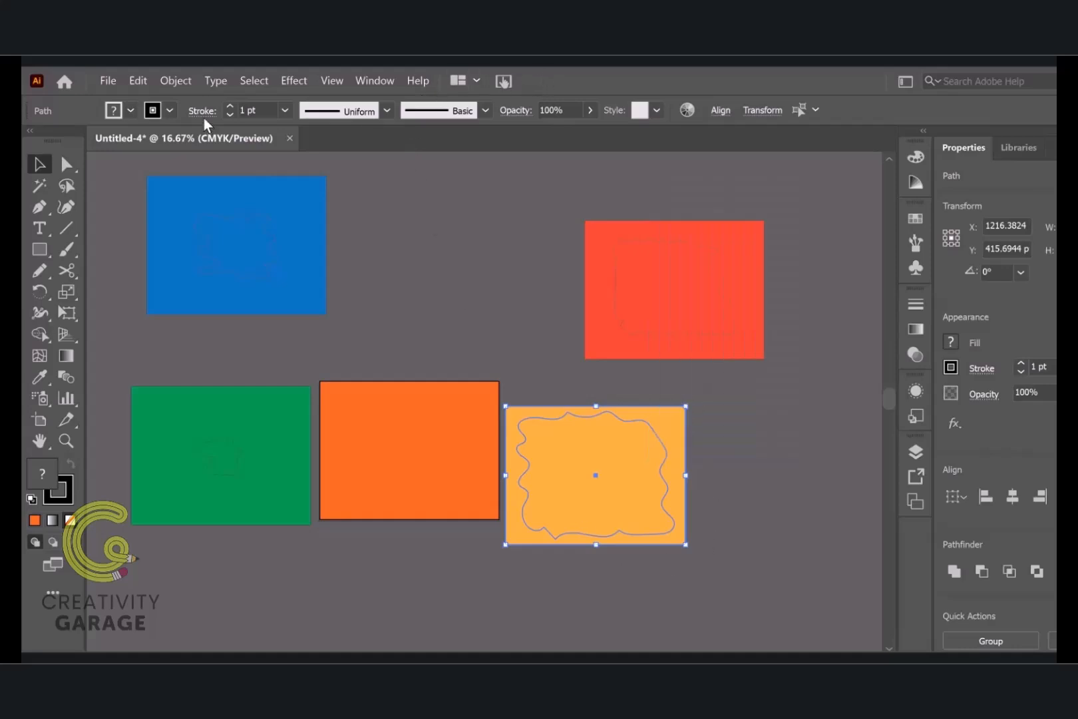
{"action": "left_click", "coordinate": [177, 82]}
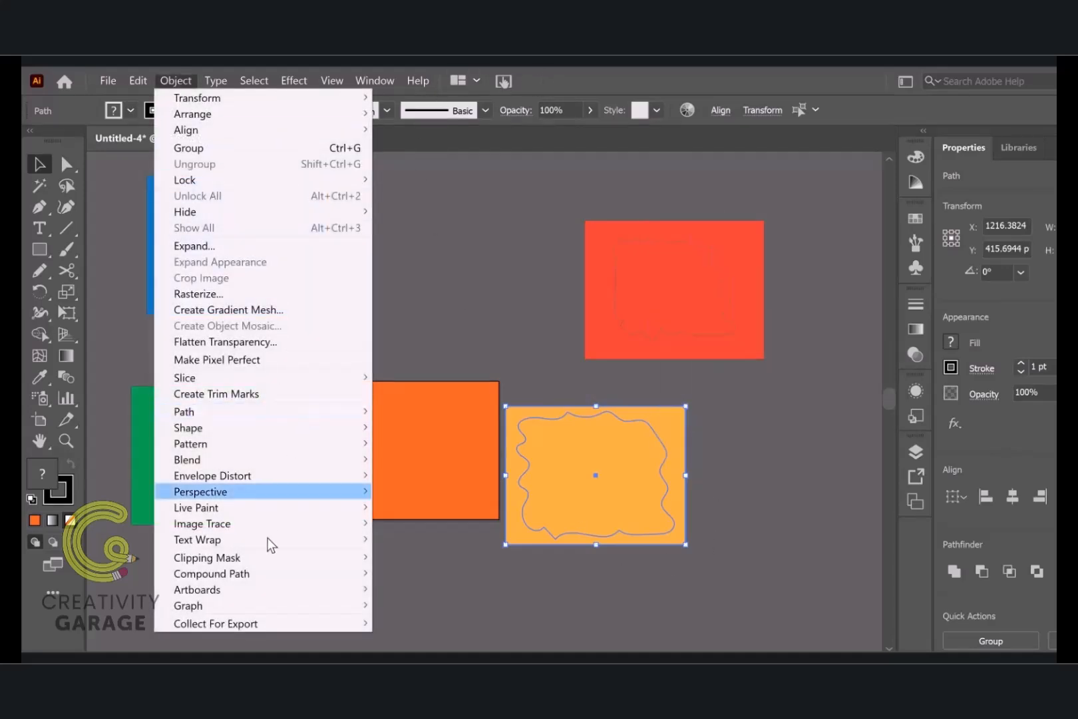
{"action": "mouse_move", "coordinate": [254, 573]}
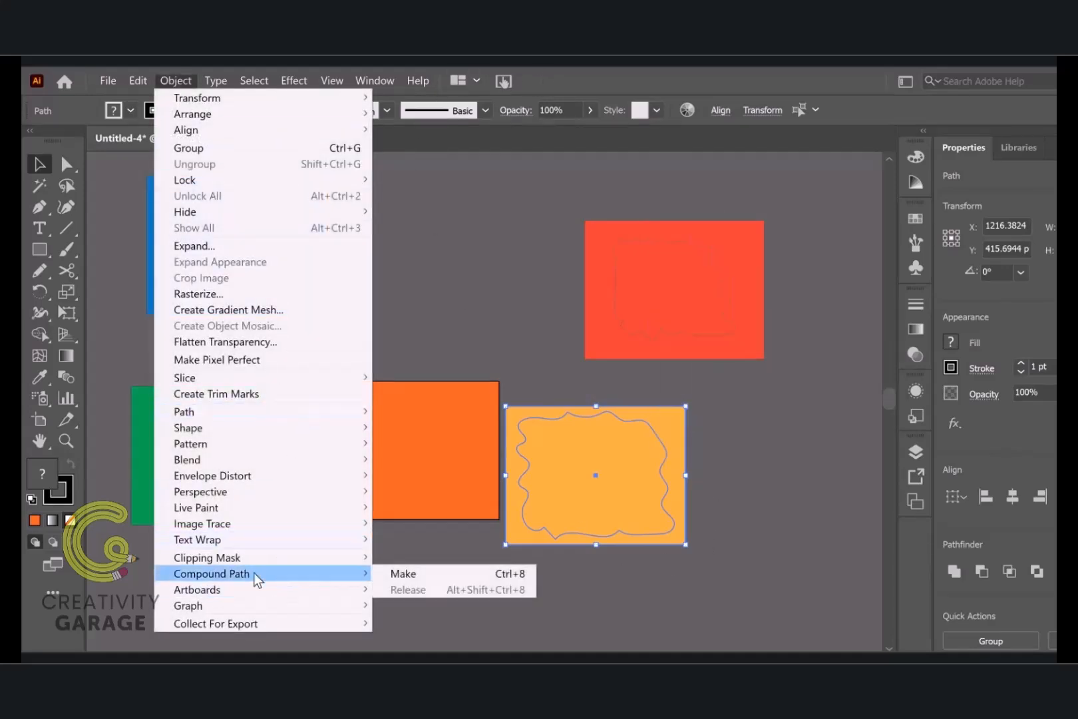
{"action": "left_click", "coordinate": [487, 573]}
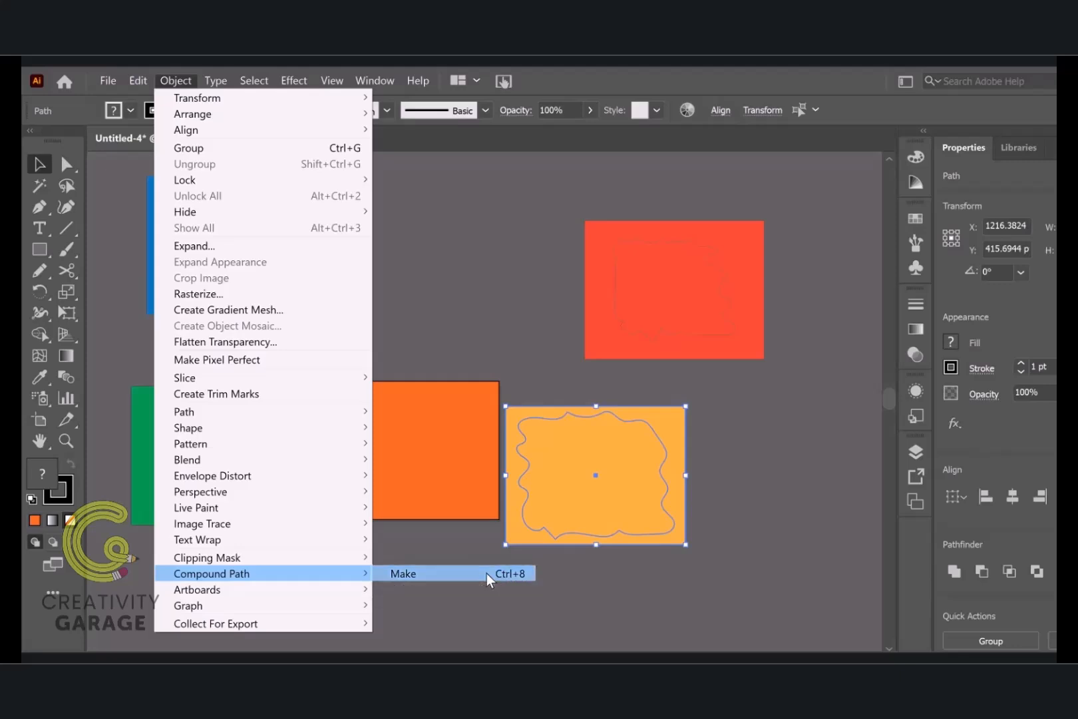
{"action": "left_click", "coordinate": [741, 563]}
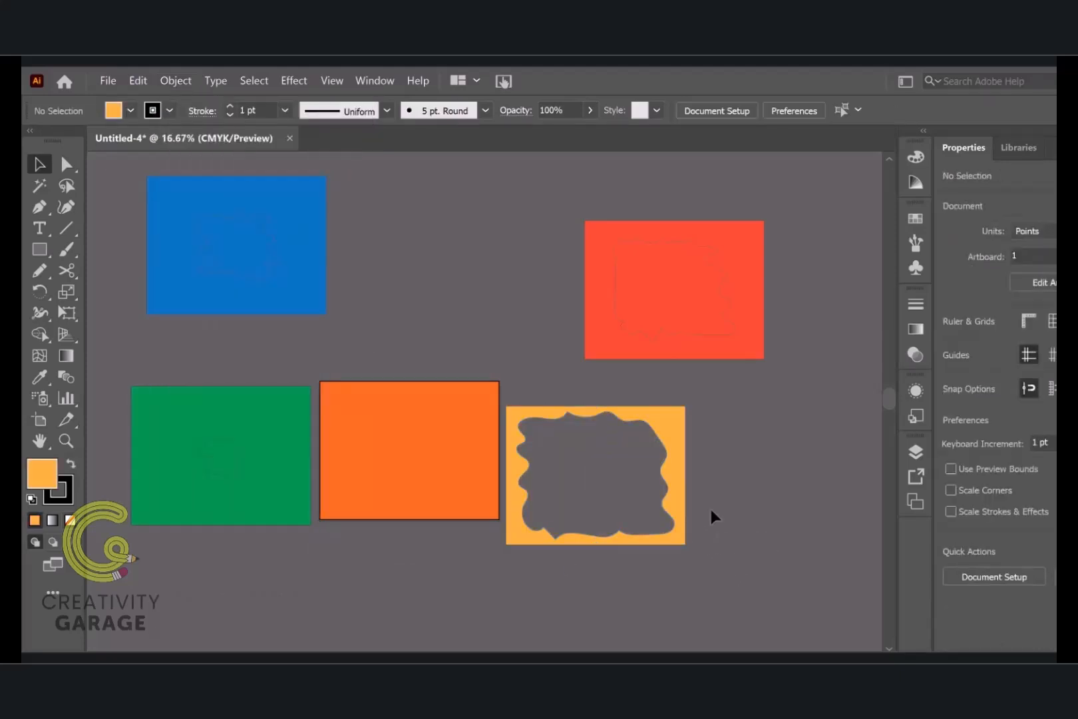
{"action": "left_click_drag", "start_coordinate": [684, 503], "coordinate": [733, 511]}
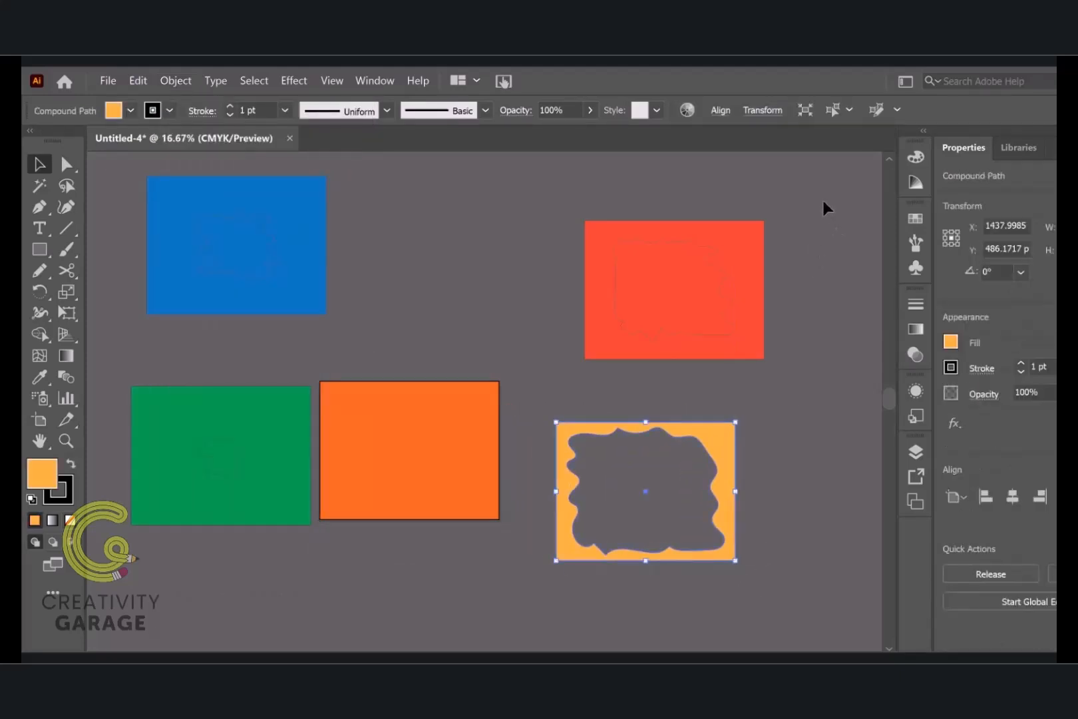
Make separate compound paths from the red-orange, blue and green rectangles, each combined with its own wavy outline
{"action": "left_click", "coordinate": [647, 341]}
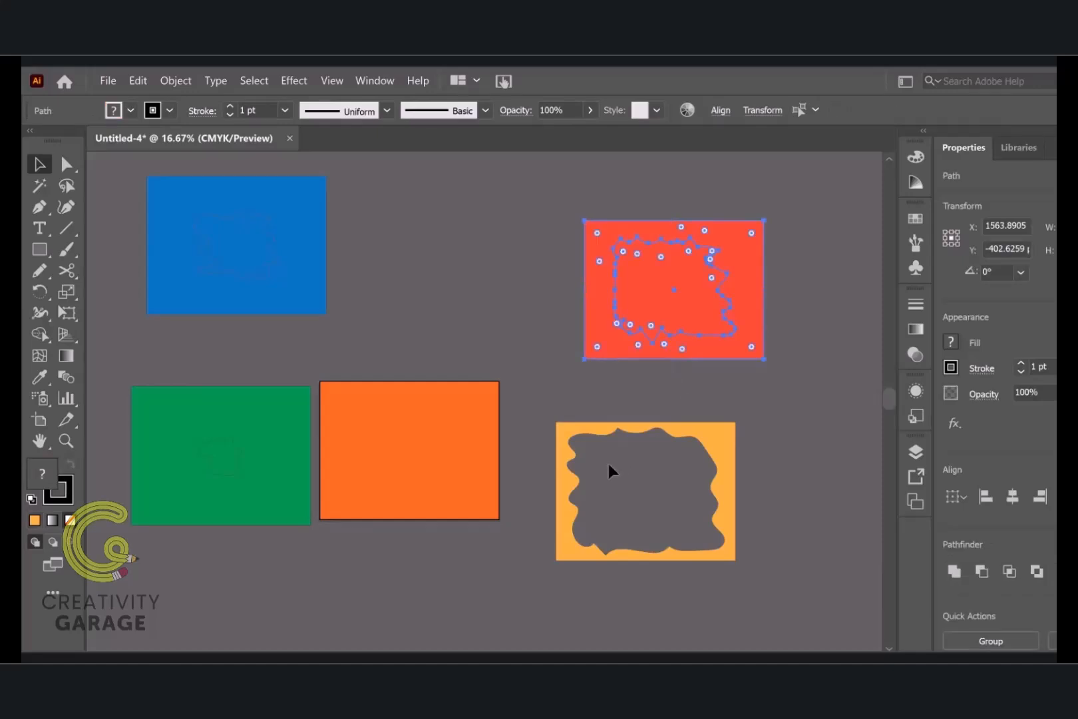
{"action": "key", "text": "ctrl+8"}
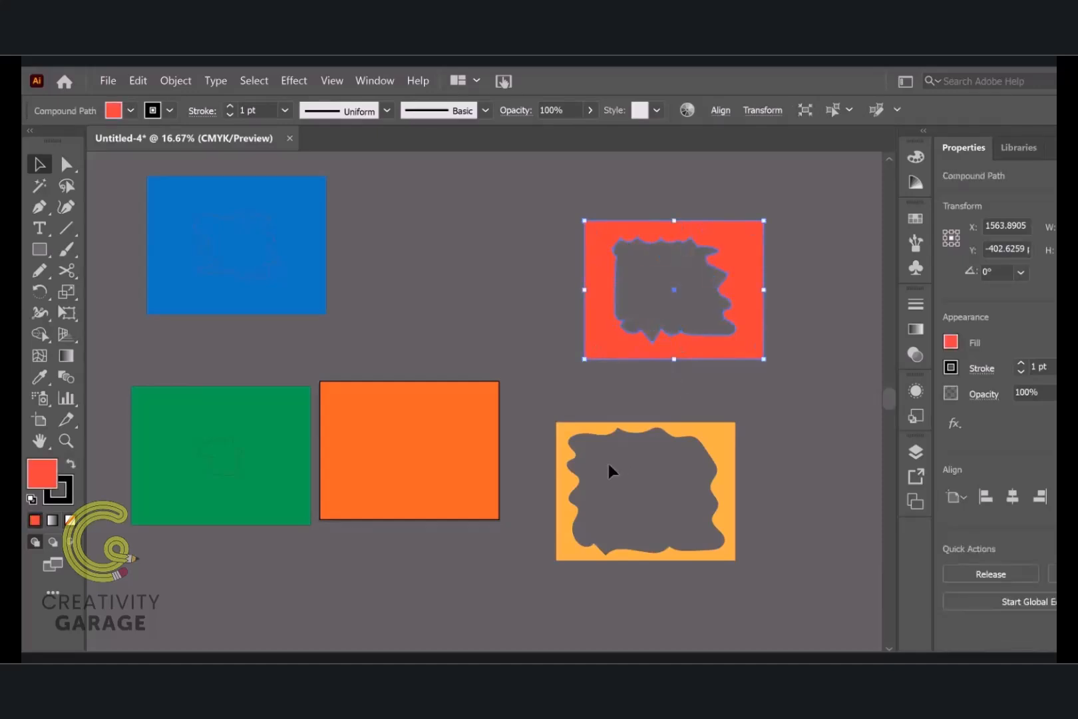
{"action": "left_click", "coordinate": [243, 262]}
{"action": "left_click", "coordinate": [234, 255], "text": "shift"}
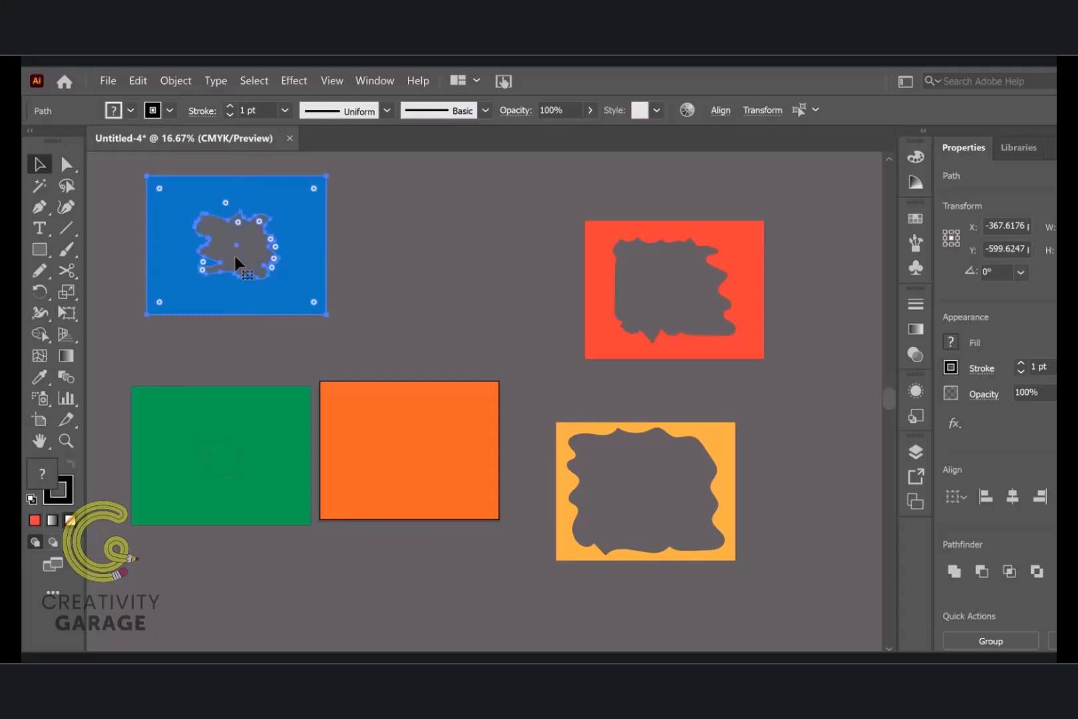
{"action": "key", "text": "ctrl+8"}
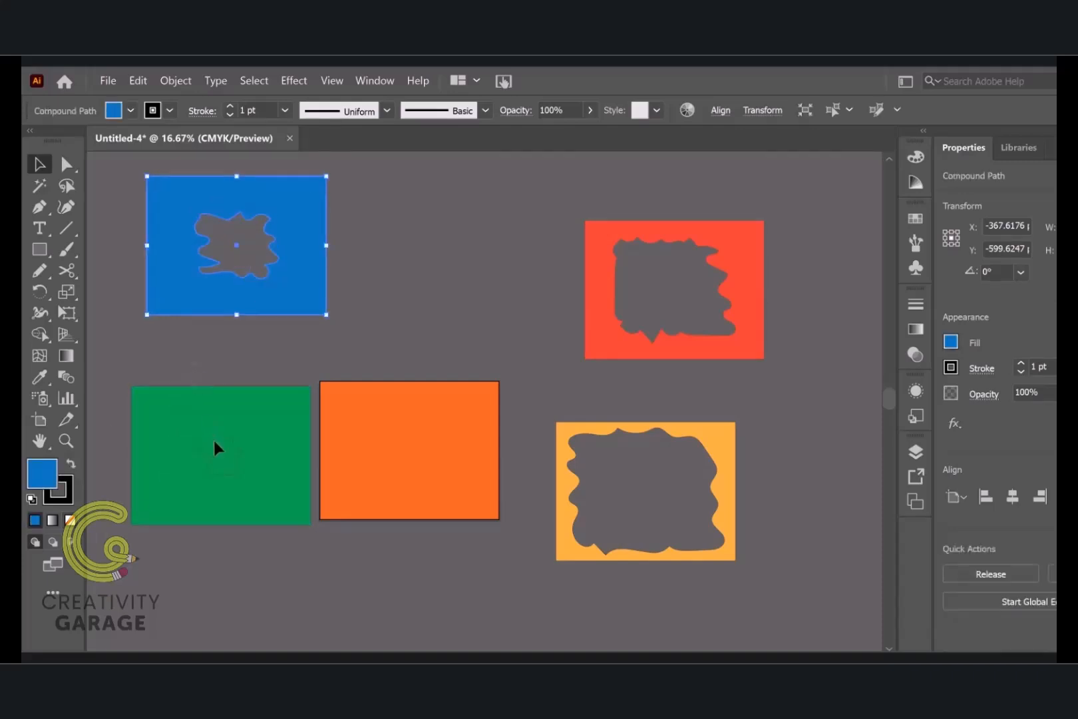
{"action": "left_click_drag", "start_coordinate": [200, 365], "coordinate": [234, 491]}
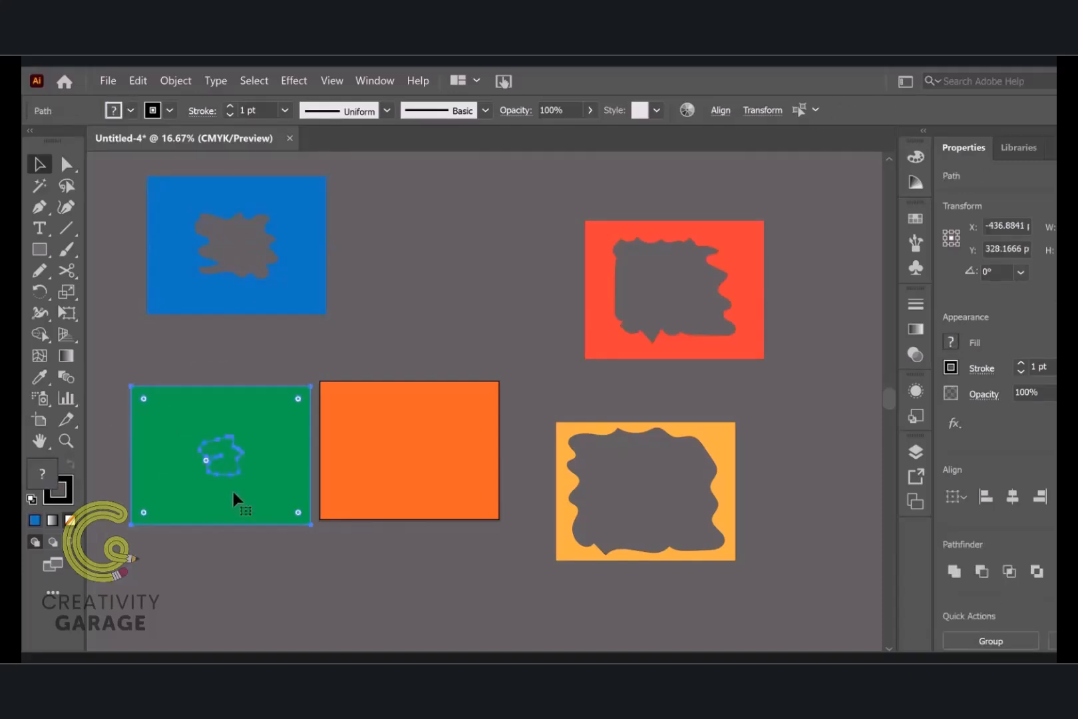
{"action": "key", "text": "ctrl+8"}
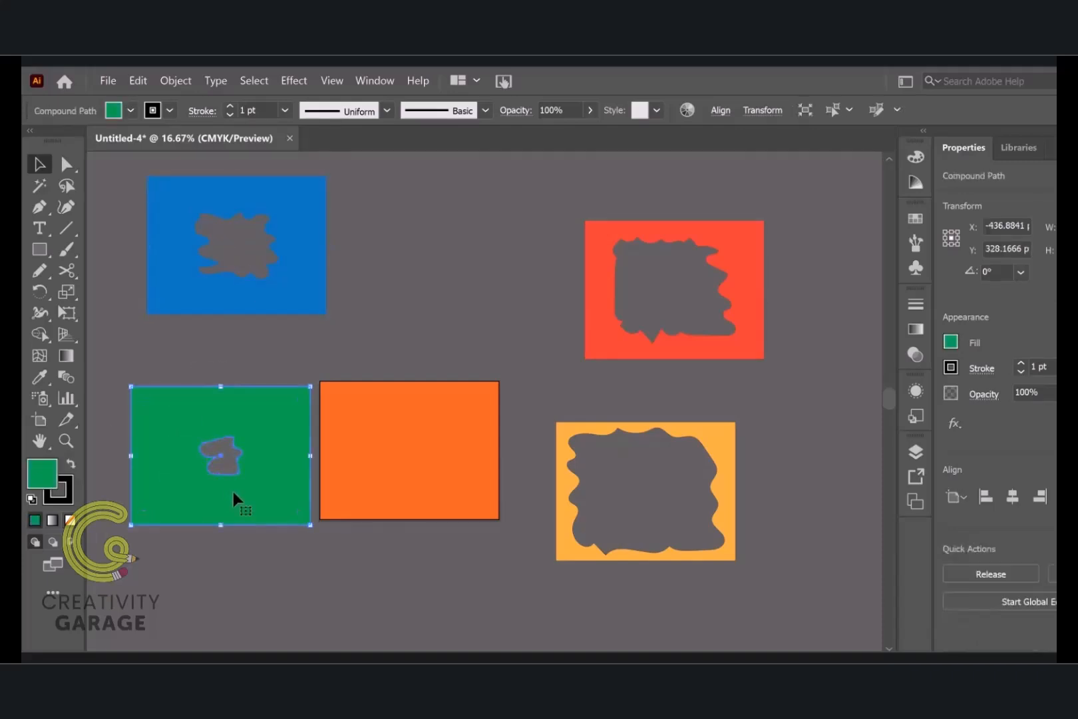
{"action": "left_click", "coordinate": [818, 507]}
Align the green cut-out exactly with the artboard, and bring the blue cut-out to the front and align it on top
{"action": "left_click_drag", "start_coordinate": [266, 510], "coordinate": [457, 505]}
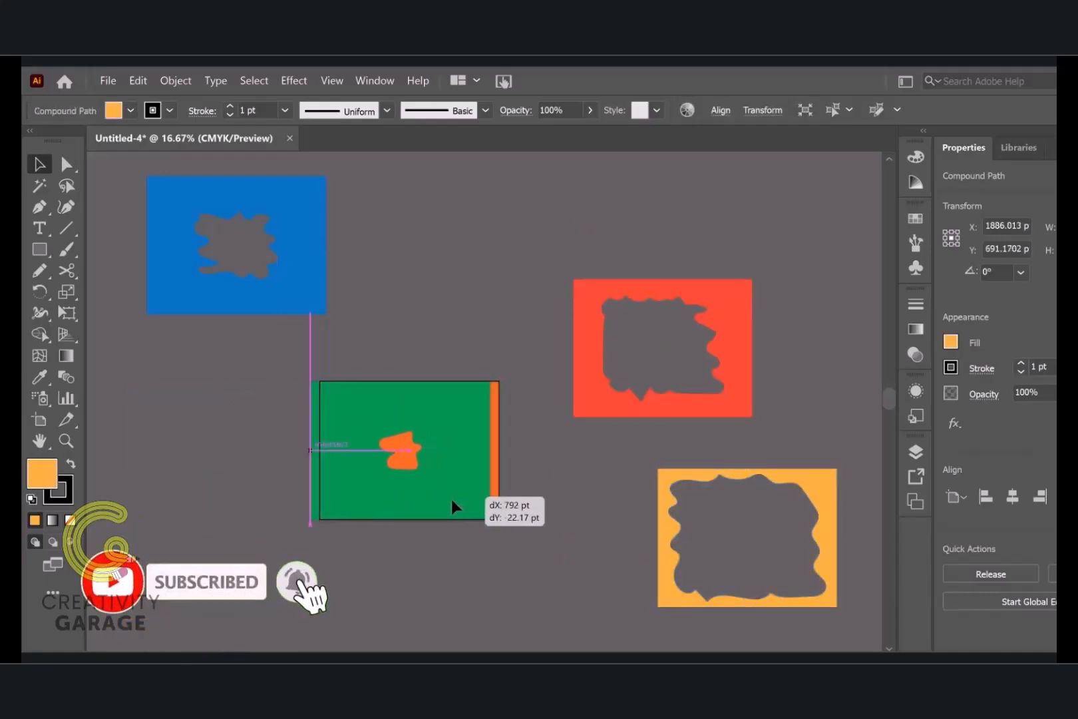
{"action": "left_click_drag", "start_coordinate": [315, 310], "coordinate": [400, 428]}
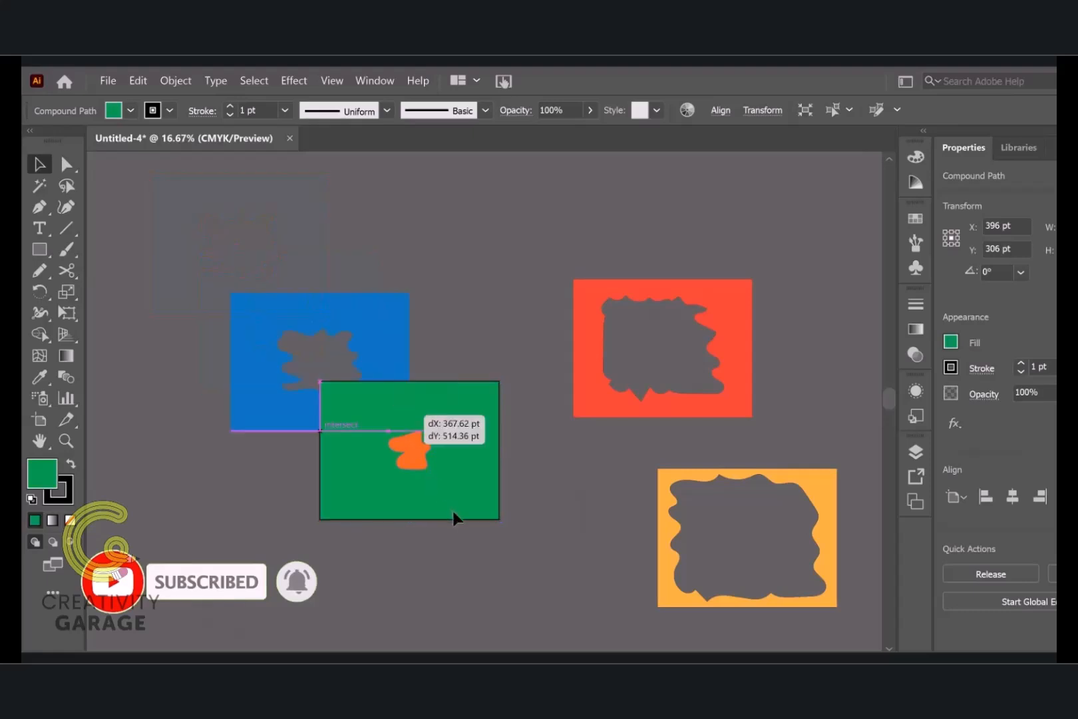
{"action": "left_click_drag", "start_coordinate": [452, 513], "coordinate": [450, 445]}
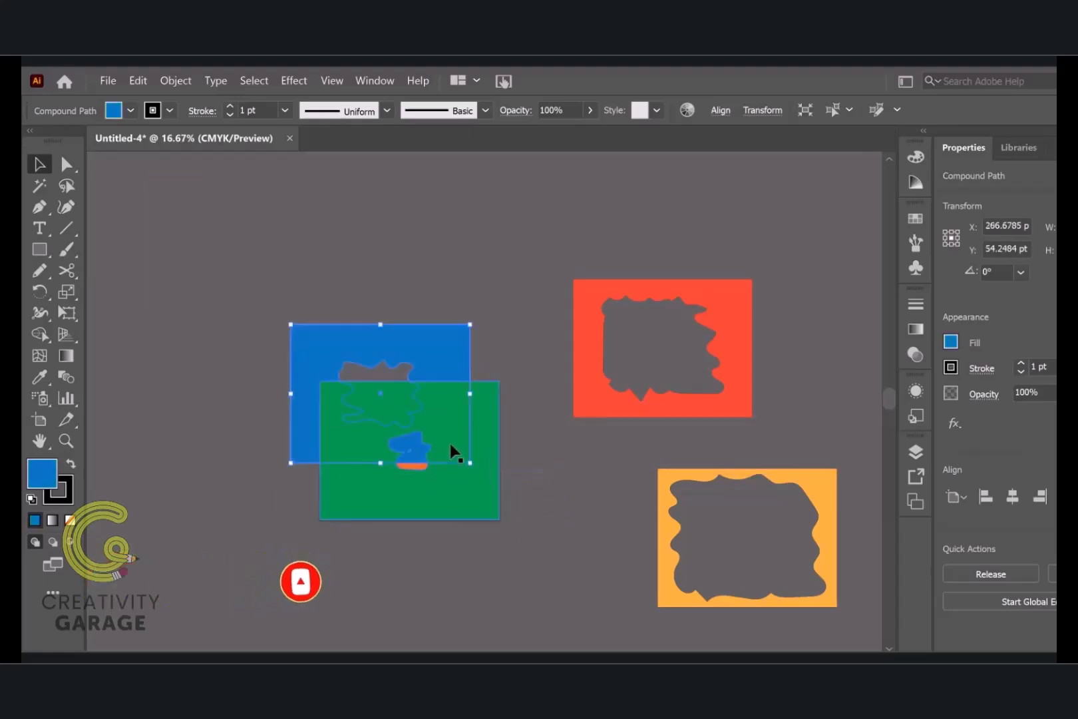
{"action": "key", "text": "ctrl+shift+bracketright"}
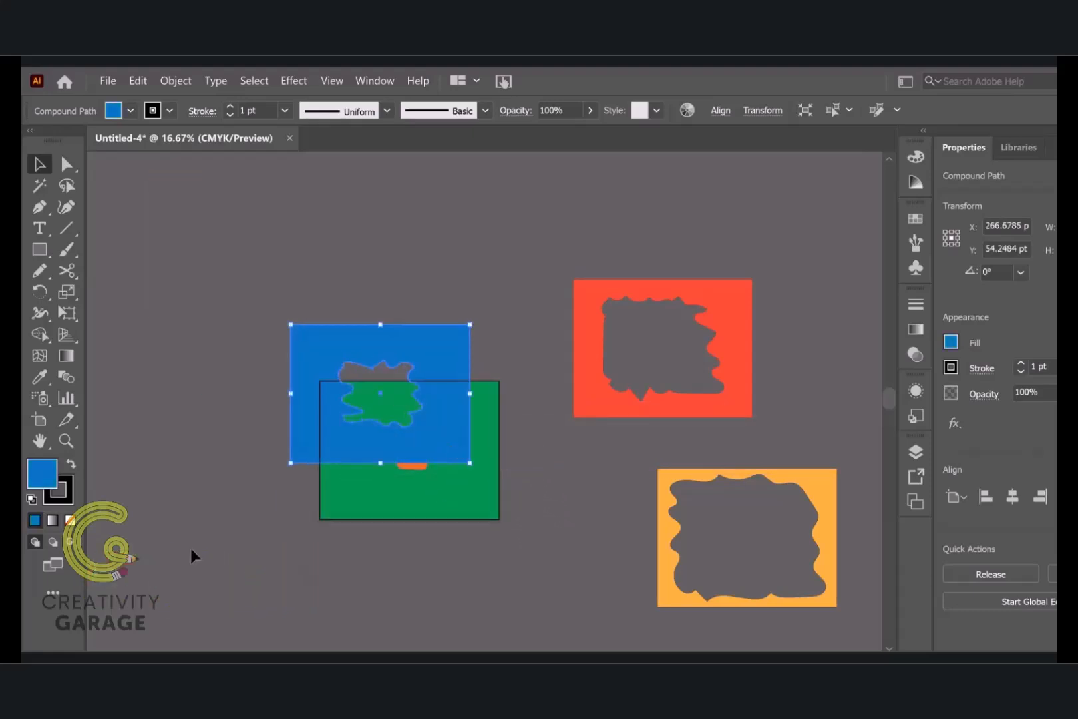
{"action": "left_click_drag", "start_coordinate": [440, 362], "coordinate": [469, 419]}
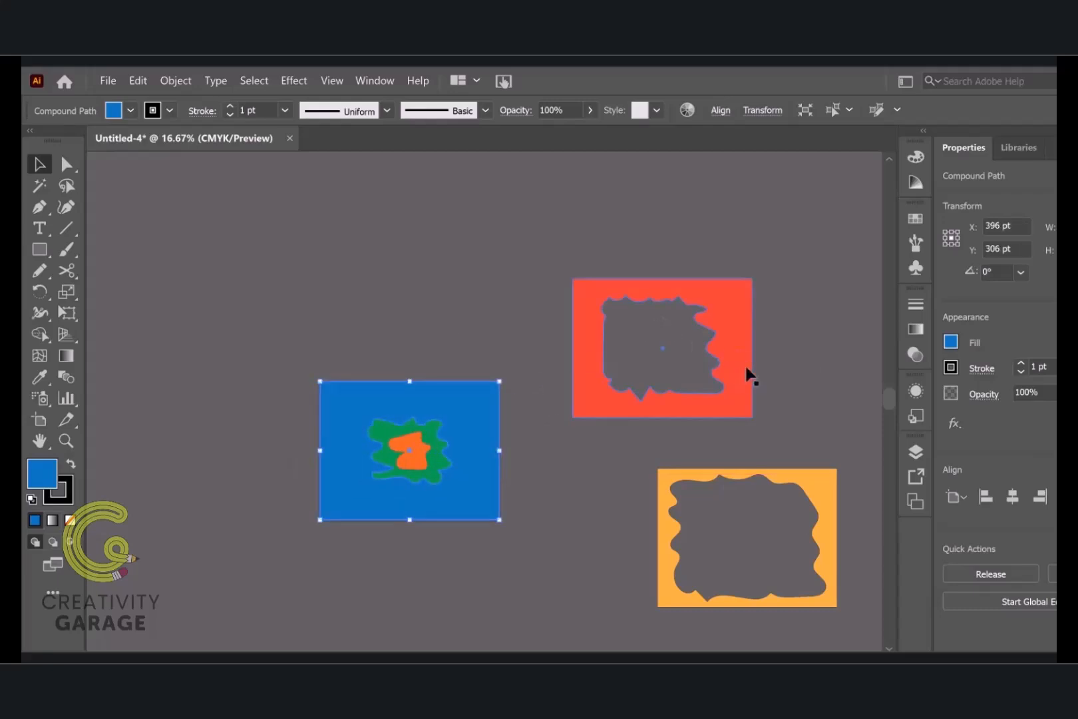
Bring the red-orange cut-out to the front and align it exactly over the blue one on the artboard
{"action": "left_click_drag", "start_coordinate": [738, 368], "coordinate": [475, 380]}
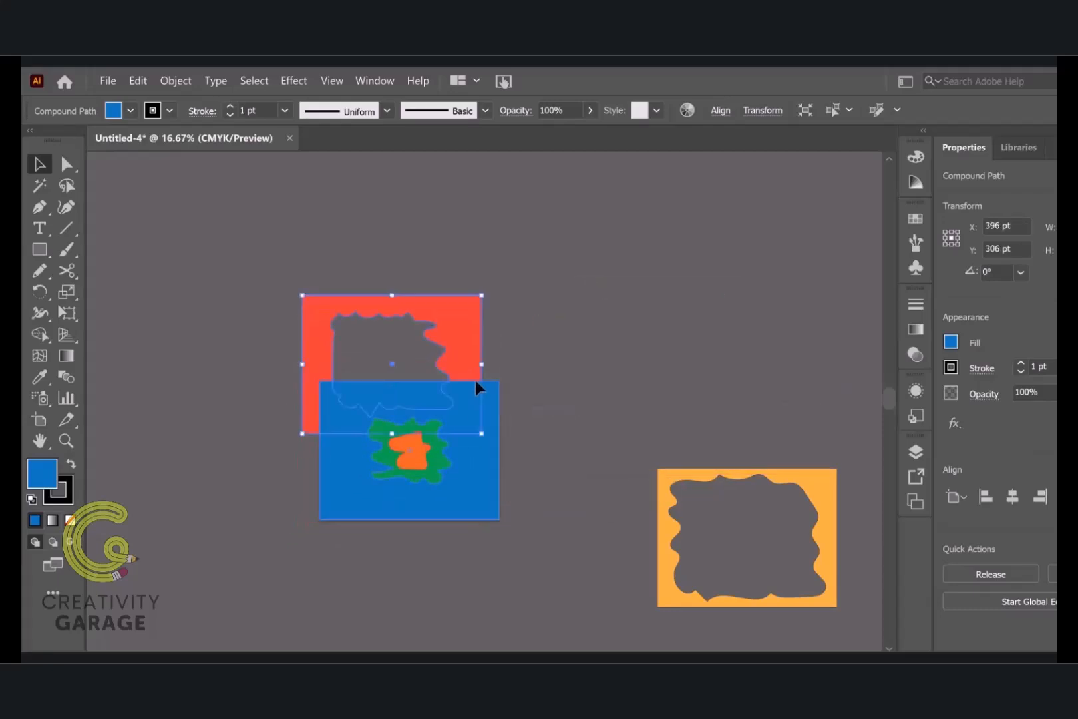
{"action": "left_click", "coordinate": [1056, 574]}
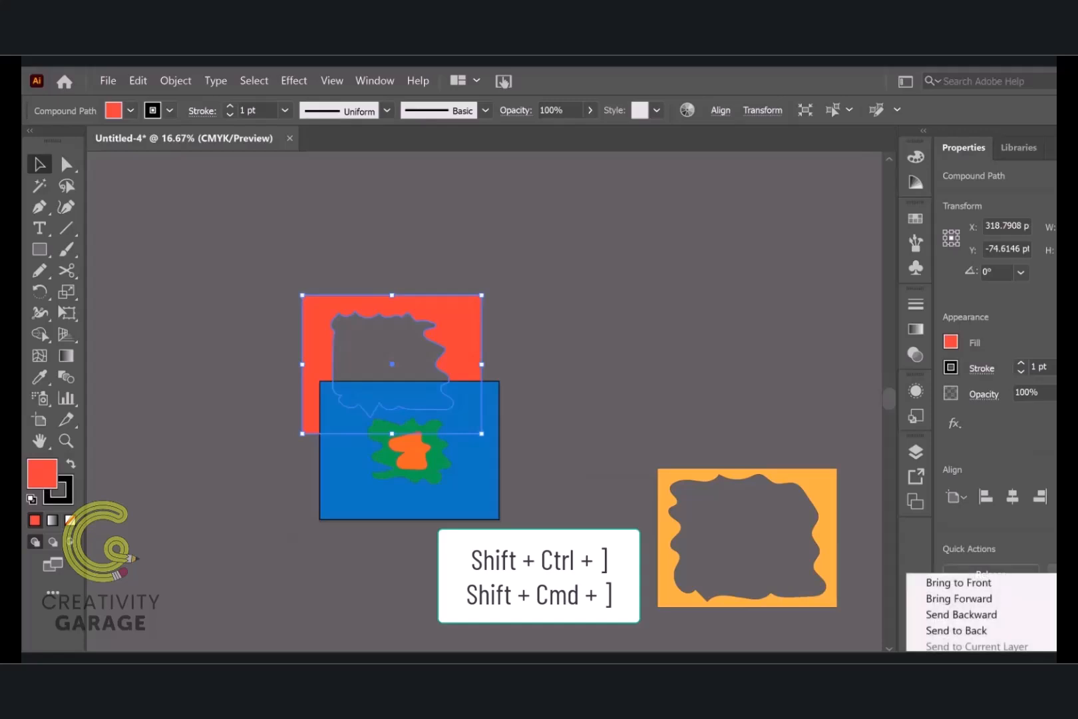
{"action": "left_click", "coordinate": [987, 583]}
{"action": "left_click_drag", "start_coordinate": [453, 340], "coordinate": [463, 432]}
Bring the light orange cut-out to the front and align it exactly over the artboard as the outermost layer
{"action": "left_click_drag", "start_coordinate": [821, 516], "coordinate": [645, 481]}
{"action": "left_click", "coordinate": [1051, 573]}
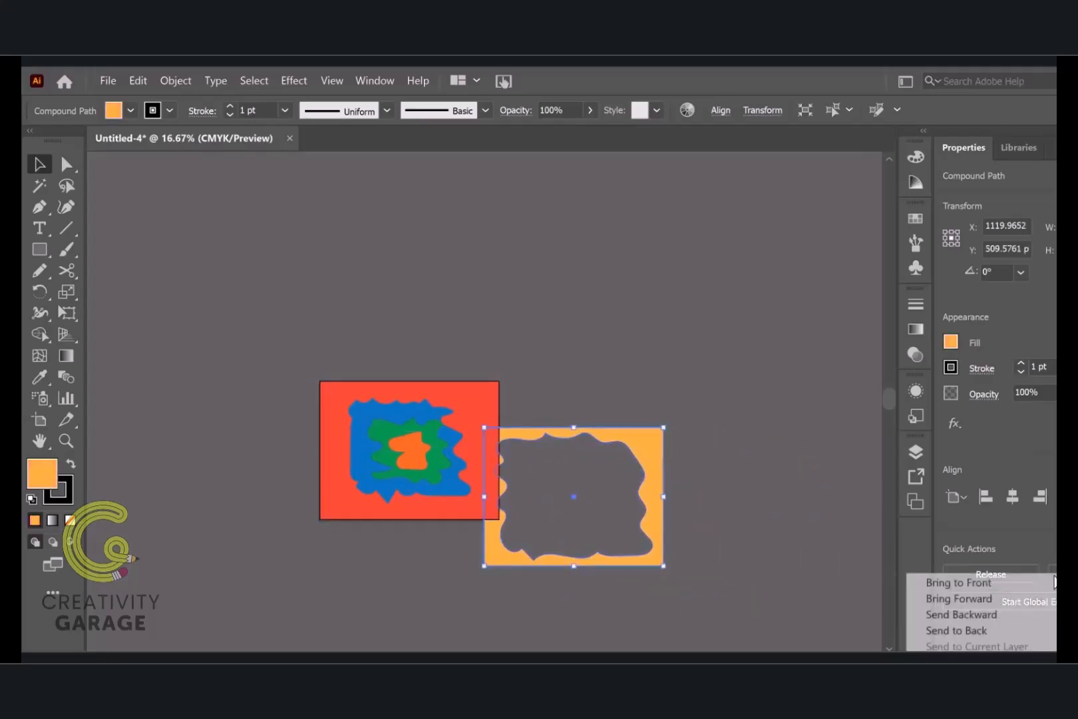
{"action": "left_click", "coordinate": [965, 583]}
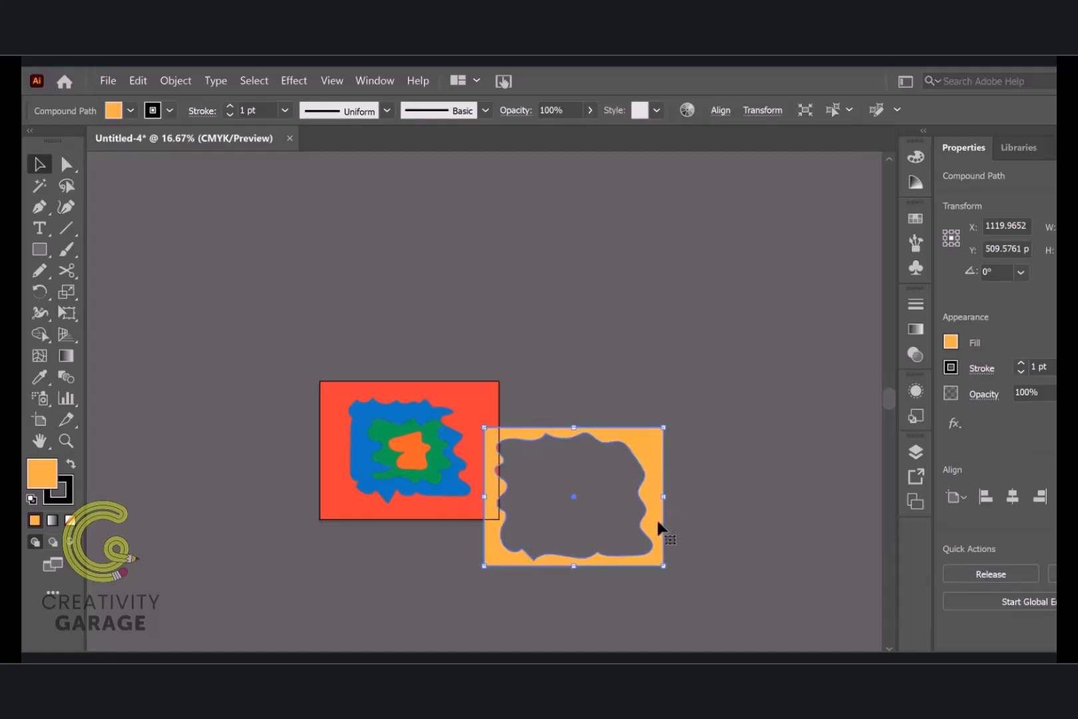
{"action": "left_click_drag", "start_coordinate": [659, 527], "coordinate": [493, 484]}
{"action": "left_click", "coordinate": [370, 543]}
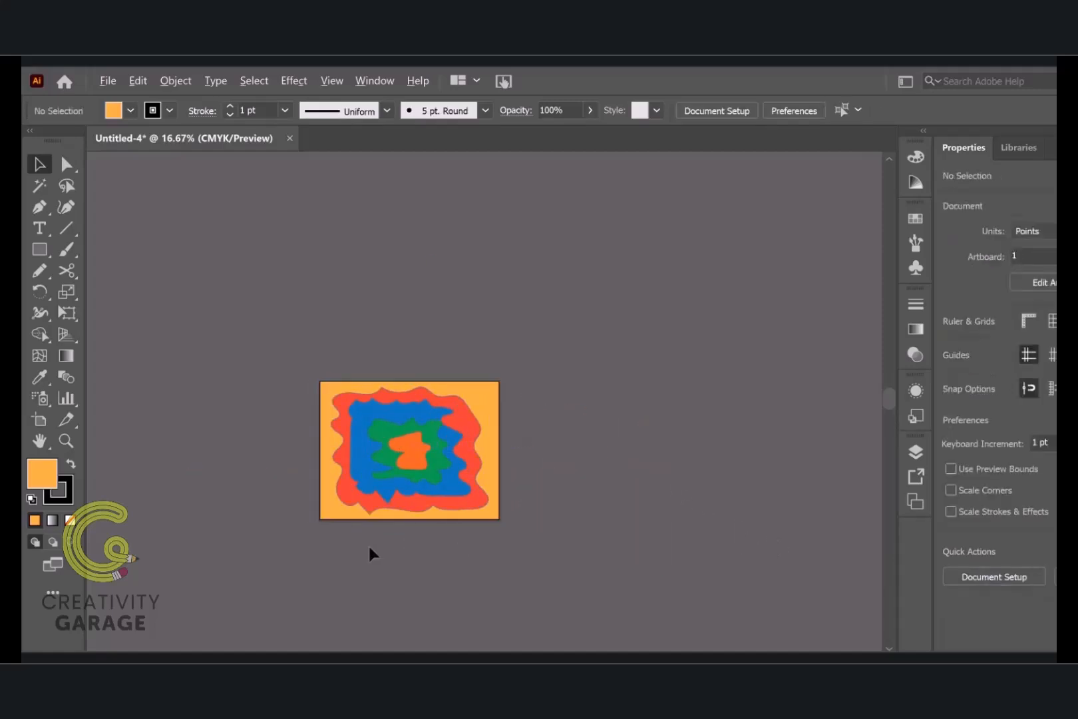
Select all the stacked layers and open the Drop Shadow effect settings for them, keeping the artwork in view
{"action": "scroll", "coordinate": [368, 543], "scroll_direction": "up", "scroll_amount": 1}
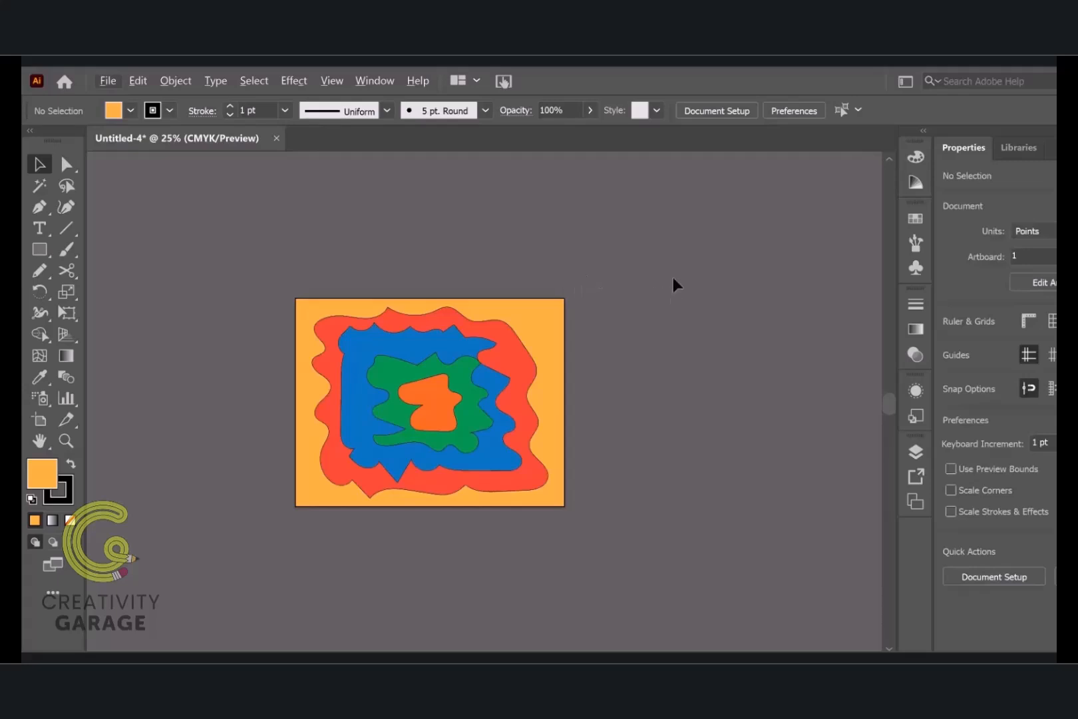
{"action": "key", "text": "ctrl+a"}
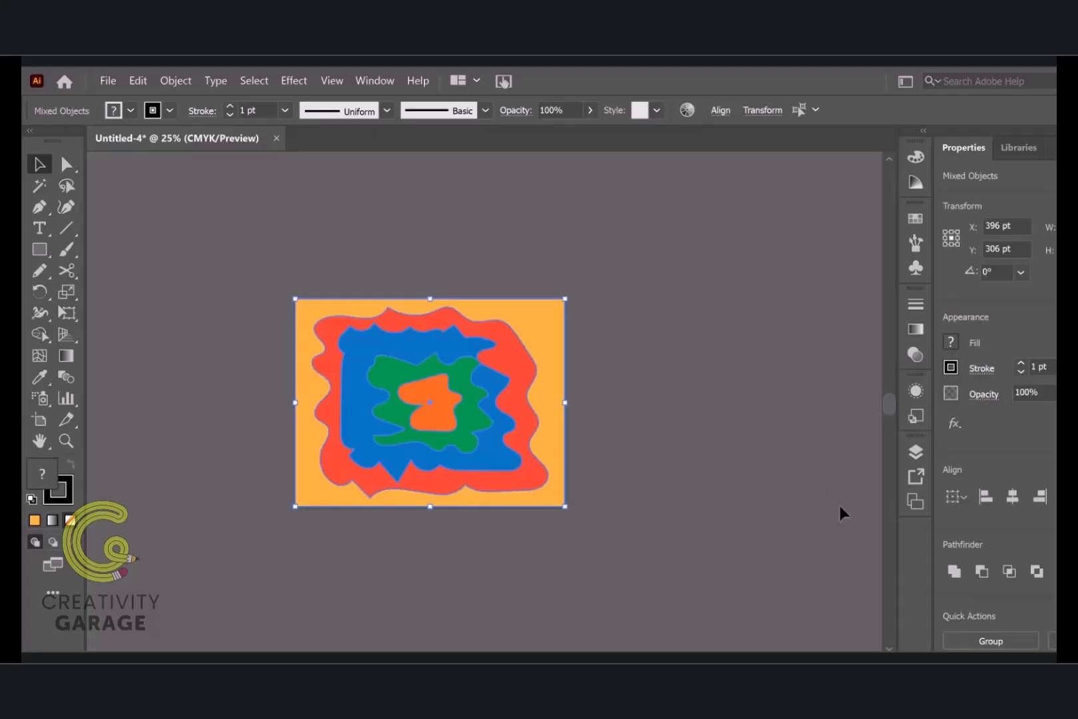
{"action": "left_click", "coordinate": [962, 424]}
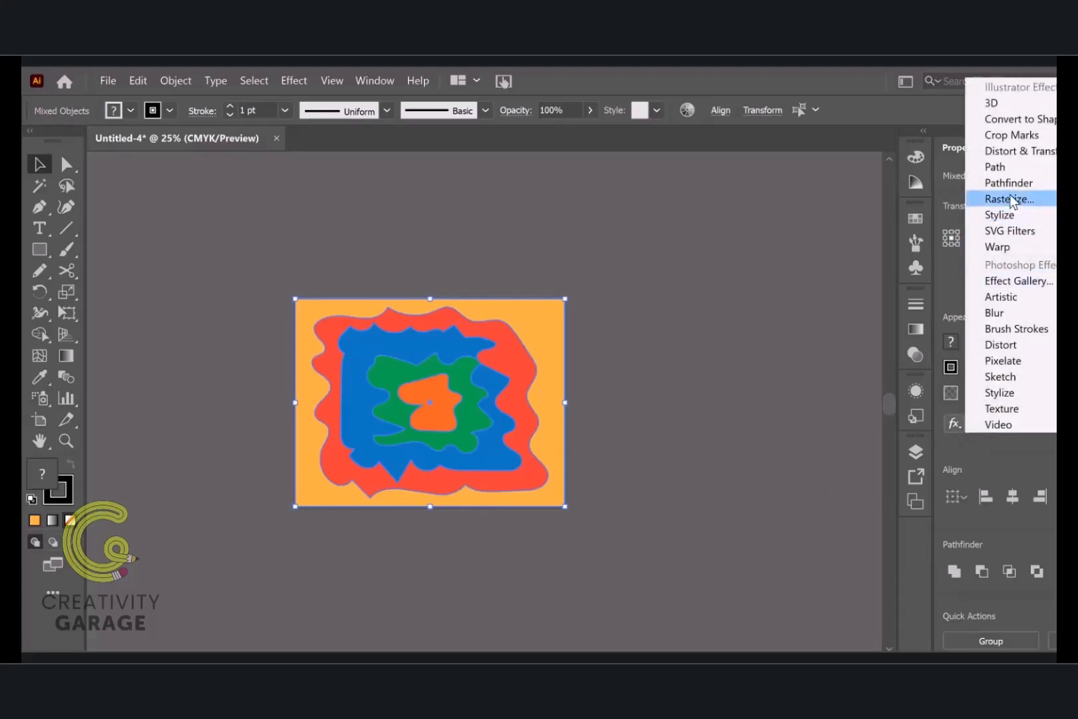
{"action": "mouse_move", "coordinate": [1010, 214]}
{"action": "left_click", "coordinate": [858, 216]}
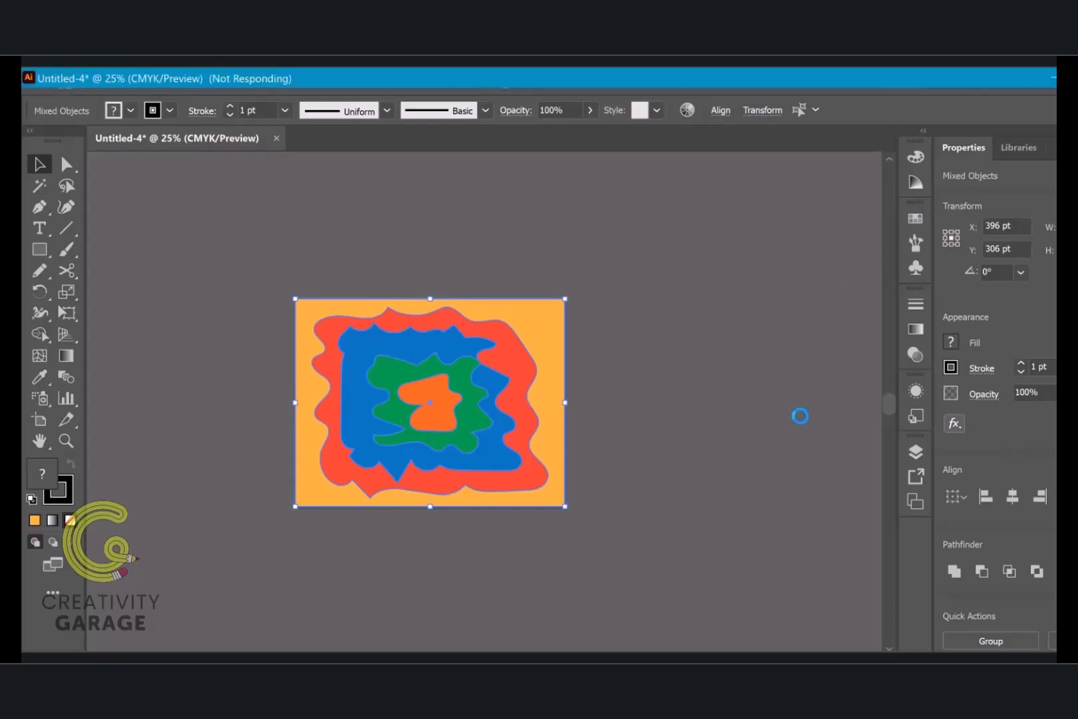
{"action": "left_click_drag", "start_coordinate": [645, 253], "coordinate": [782, 248]}
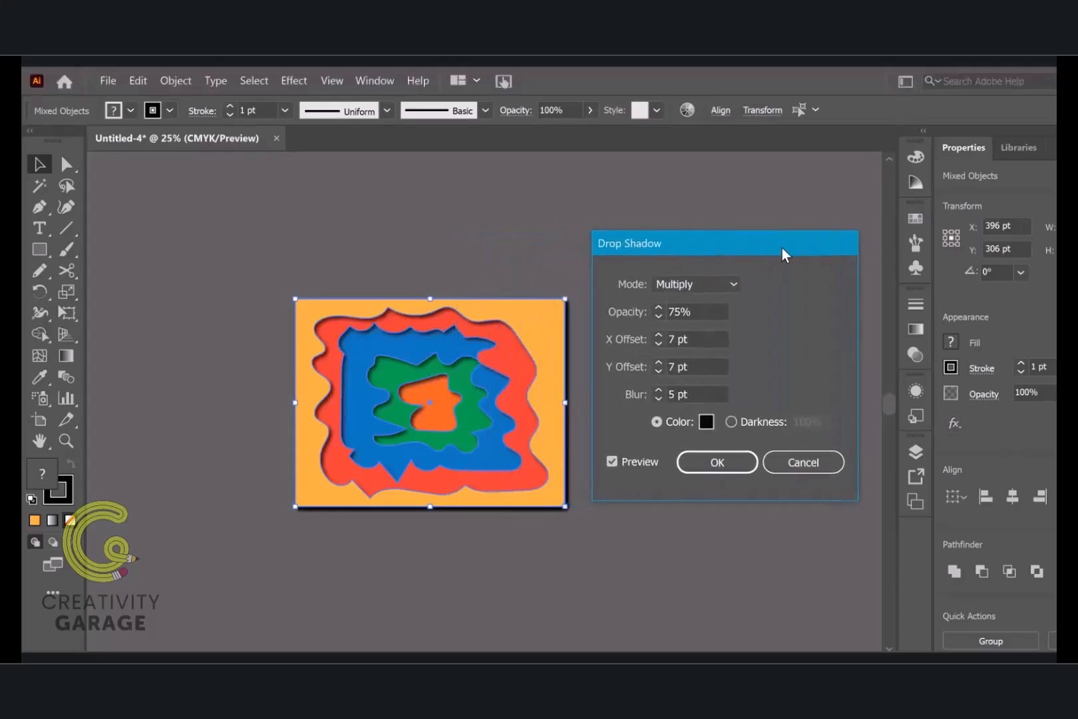
Apply the drop shadow with X and Y offsets of 4 pt and a 2 pt blur, and deselect the artwork
{"action": "left_click", "coordinate": [705, 339]}
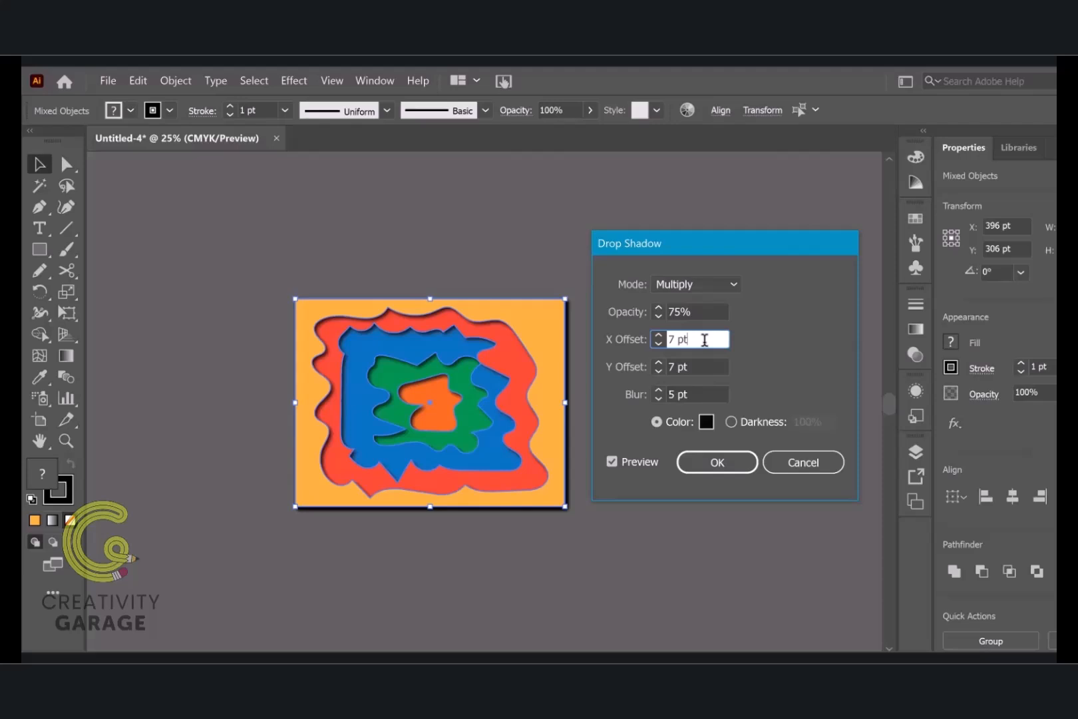
{"action": "key", "text": "Down"}
{"action": "type", "text": "4 pt"}
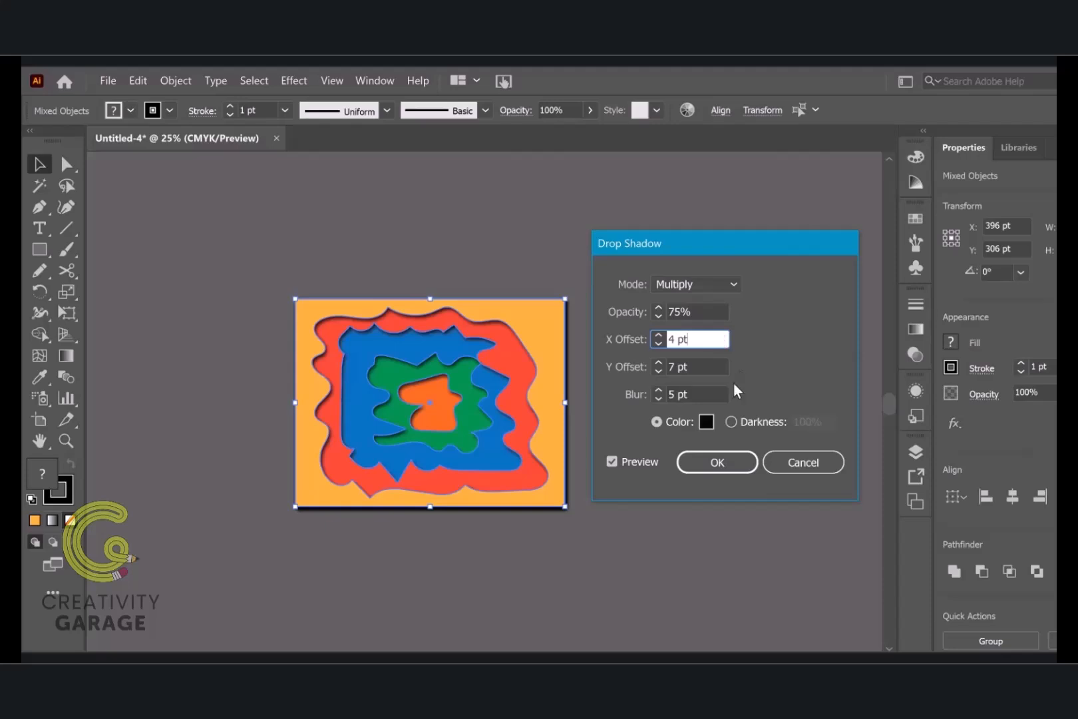
{"action": "left_click", "coordinate": [695, 368]}
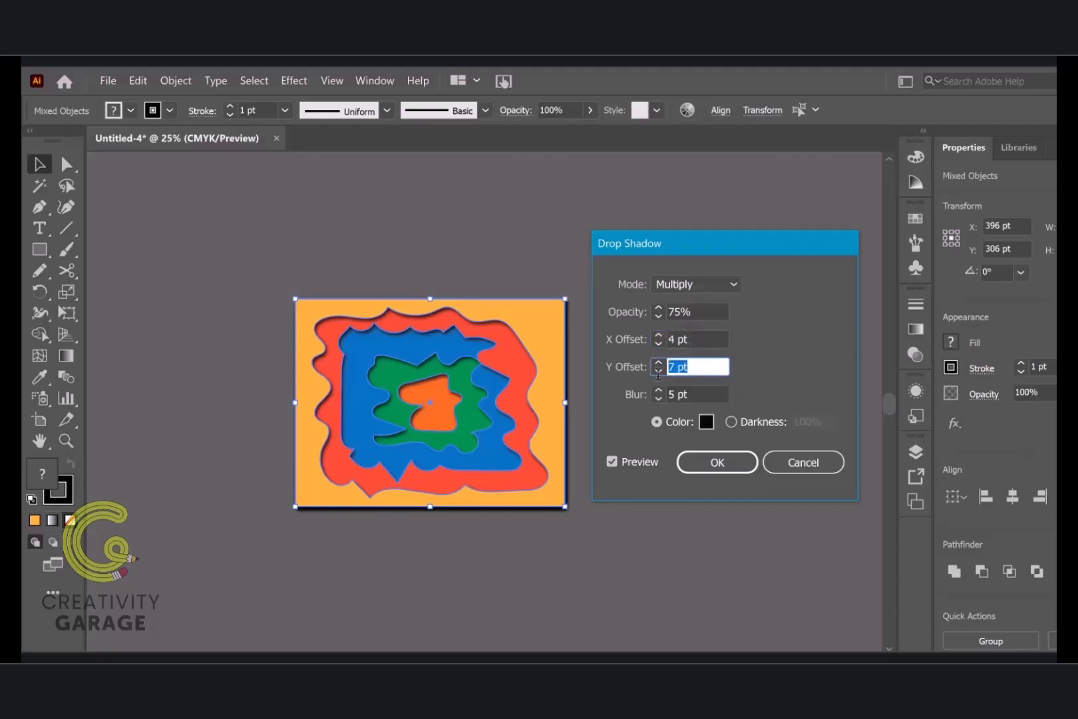
{"action": "type", "text": "4"}
{"action": "left_click", "coordinate": [718, 396]}
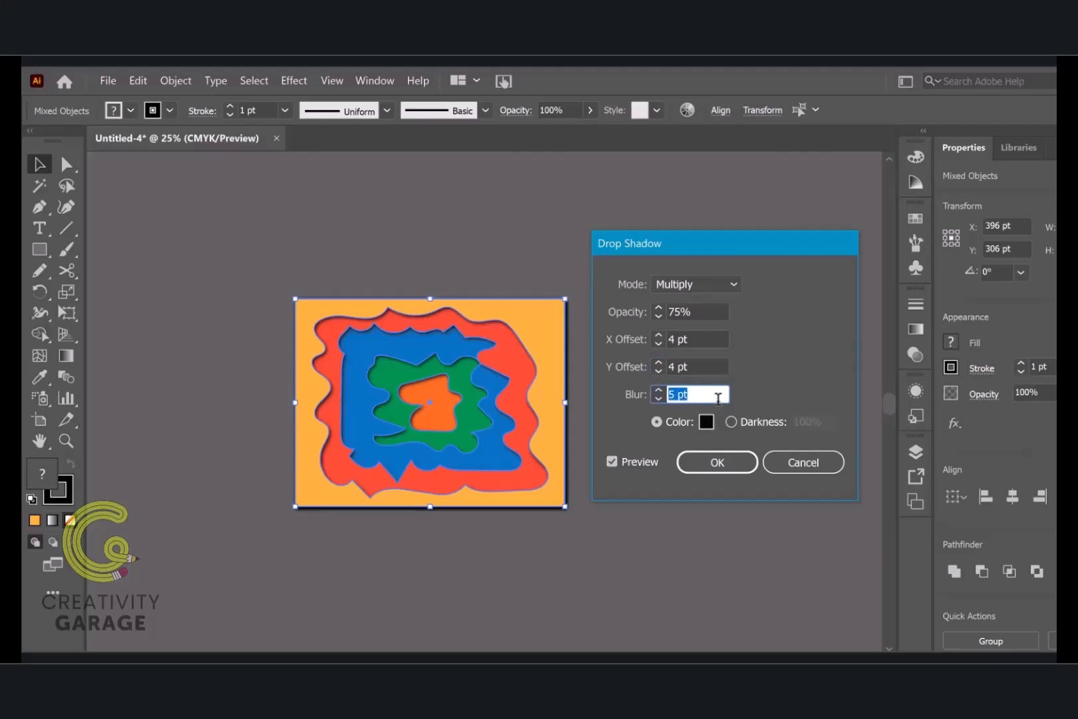
{"action": "type", "text": "2"}
{"action": "left_click", "coordinate": [725, 363]}
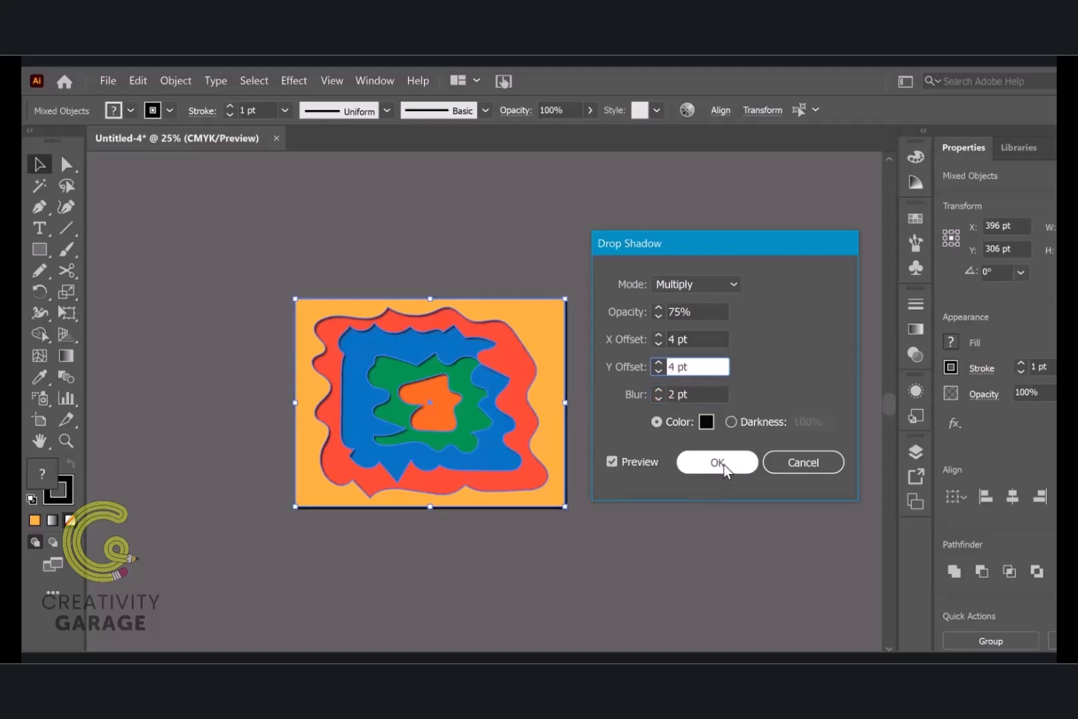
{"action": "left_click", "coordinate": [723, 466]}
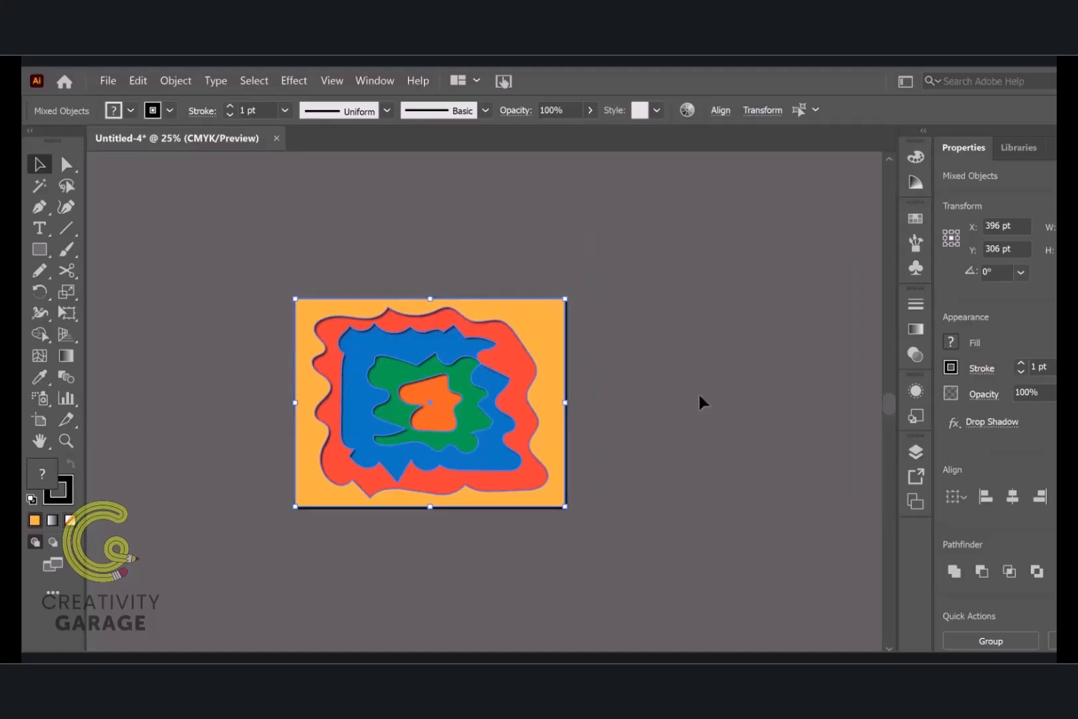
{"action": "left_click", "coordinate": [699, 396]}
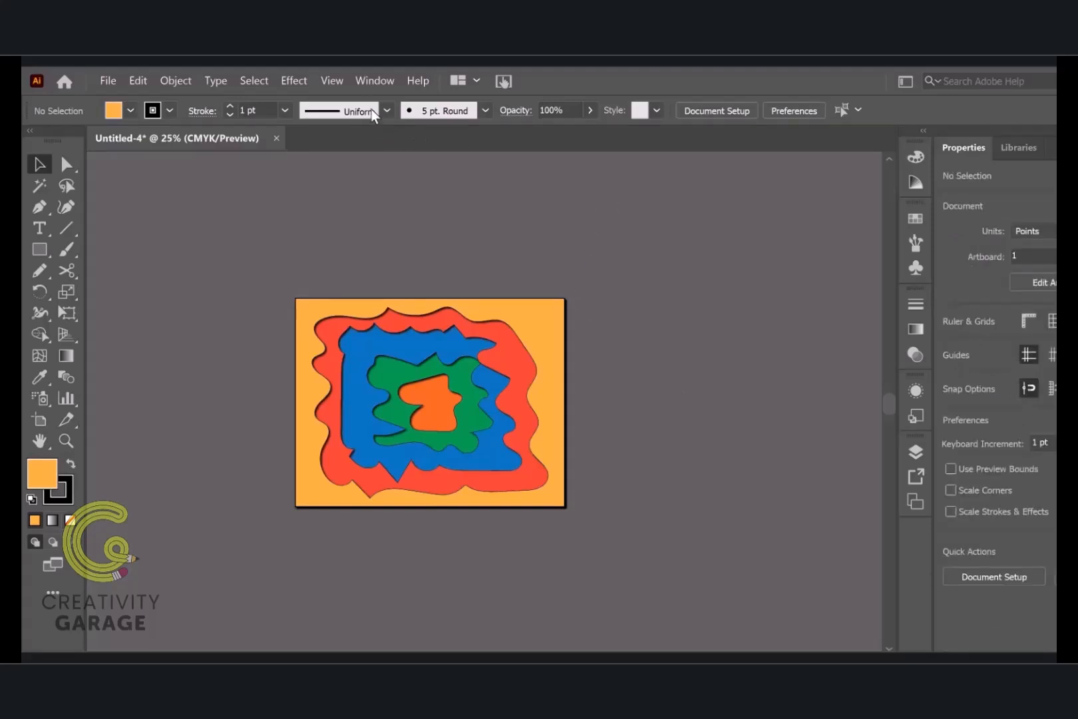
Confirm the document raster effects settings with the resolution at High (300 ppi), and leave the artwork deselected
{"action": "left_click", "coordinate": [289, 78]}
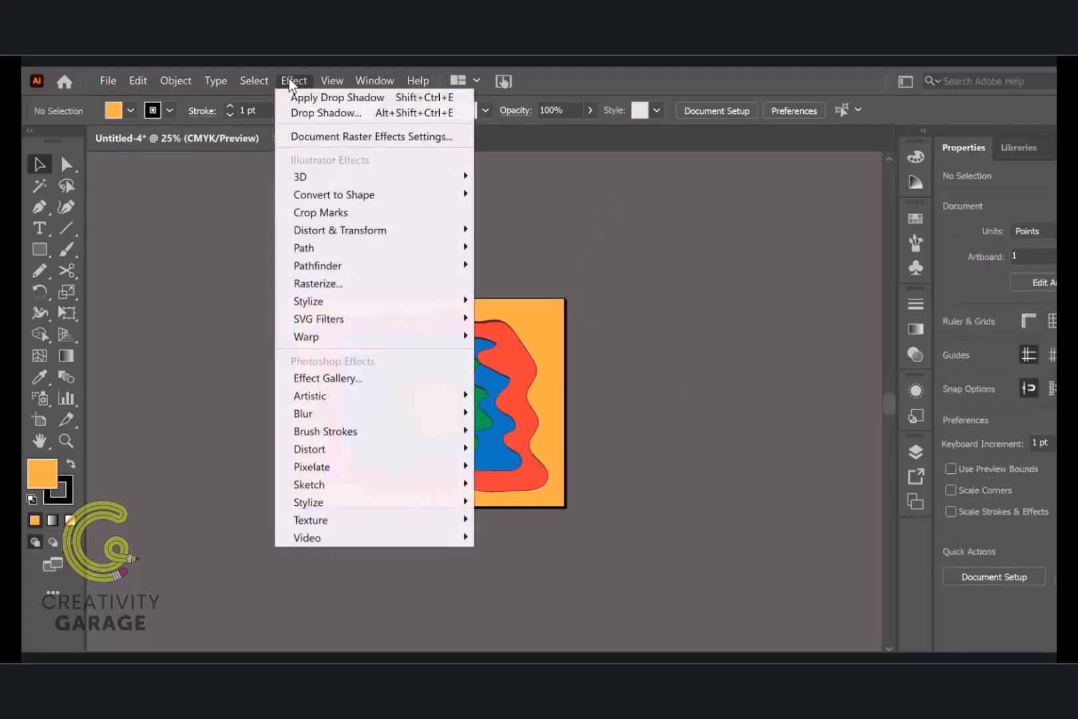
{"action": "left_click", "coordinate": [359, 136]}
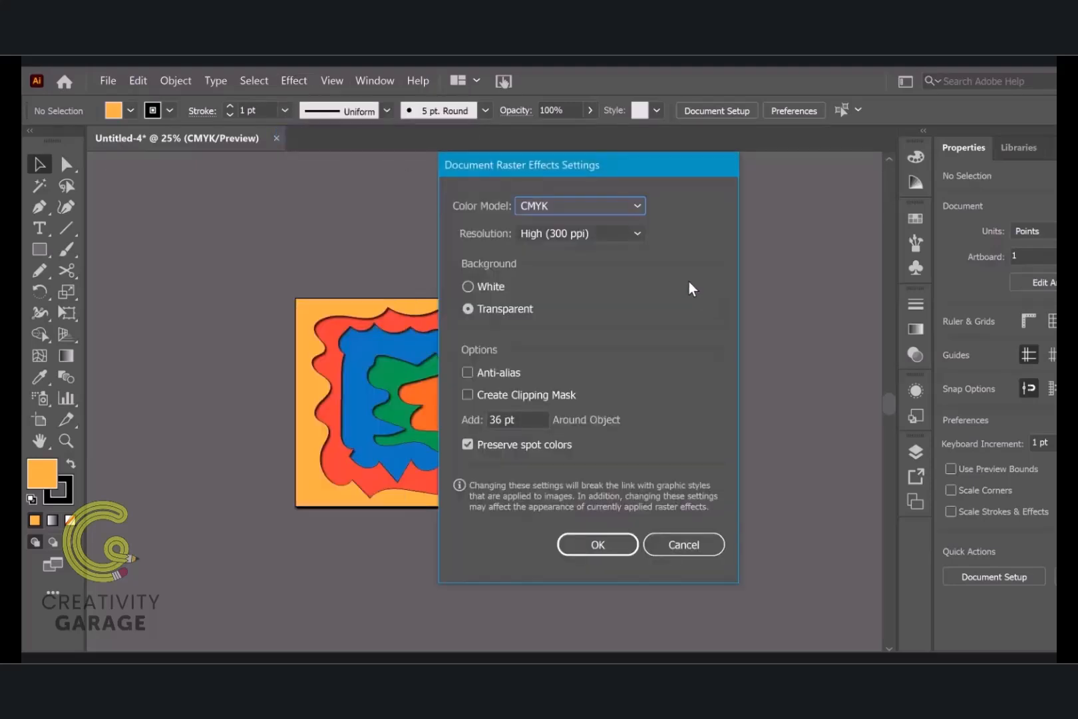
{"action": "left_click", "coordinate": [636, 235]}
{"action": "left_click", "coordinate": [586, 252]}
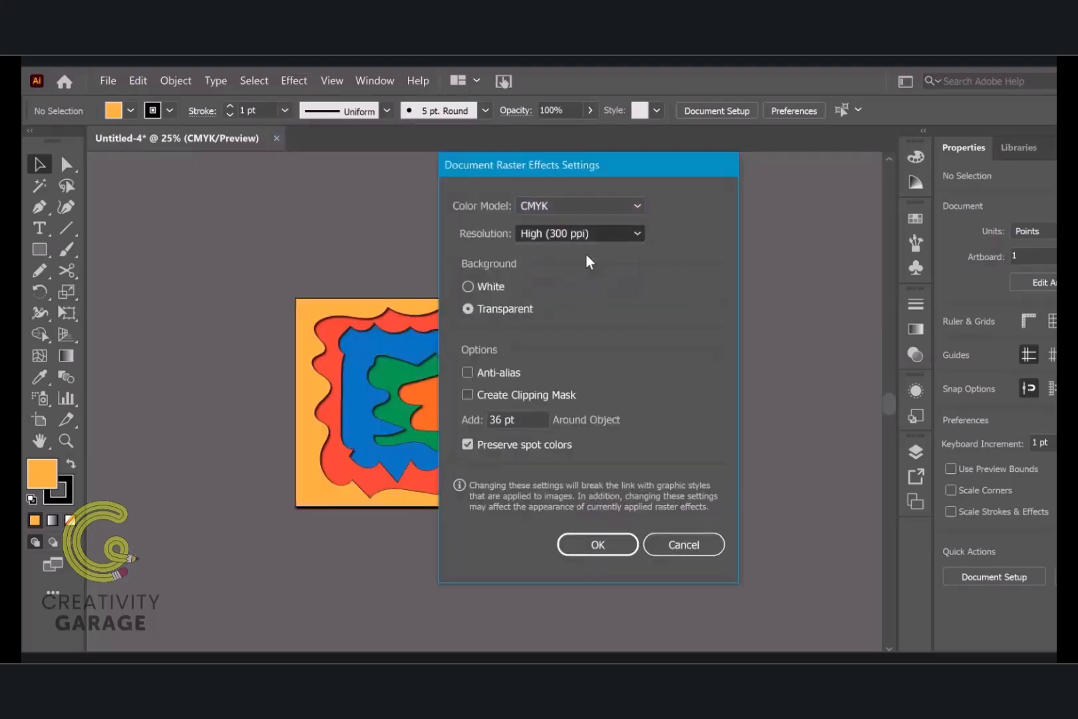
{"action": "left_click", "coordinate": [602, 538]}
{"action": "left_click", "coordinate": [432, 407]}
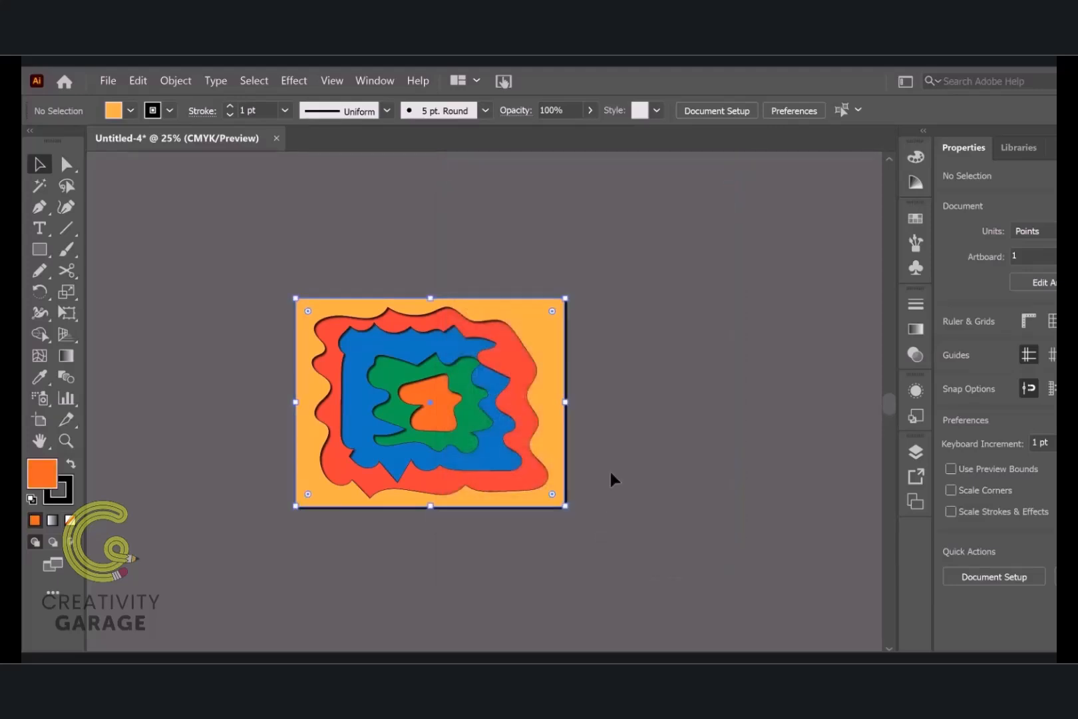
{"action": "left_click", "coordinate": [632, 437]}
Add the text "CP", enlarge it to about 260 pt and place it over the lower middle of the layered artwork
{"action": "key", "text": "t"}
{"action": "left_click", "coordinate": [364, 209]}
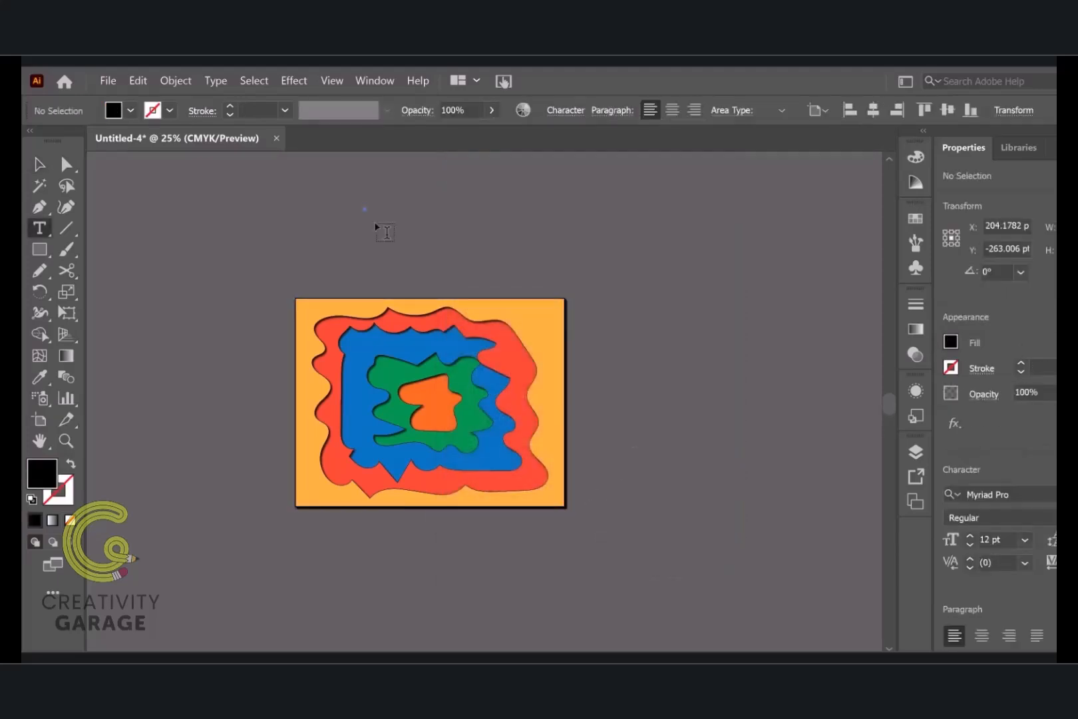
{"action": "key", "text": "Escape"}
{"action": "left_click", "coordinate": [356, 282]}
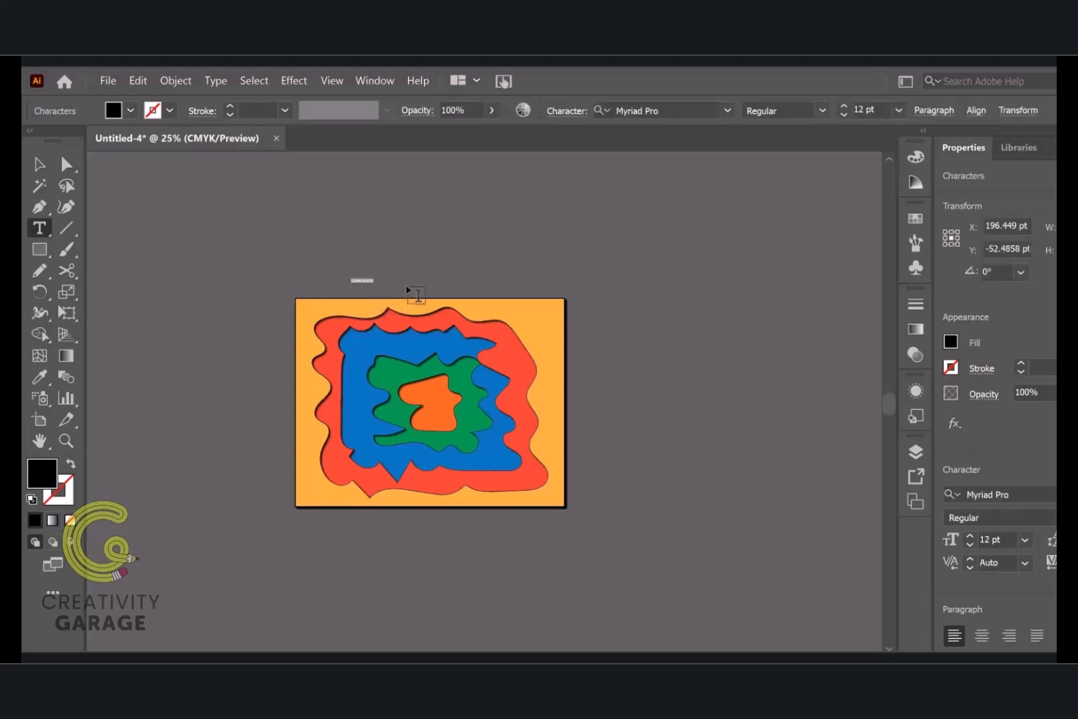
{"action": "key", "text": "BackSpace"}
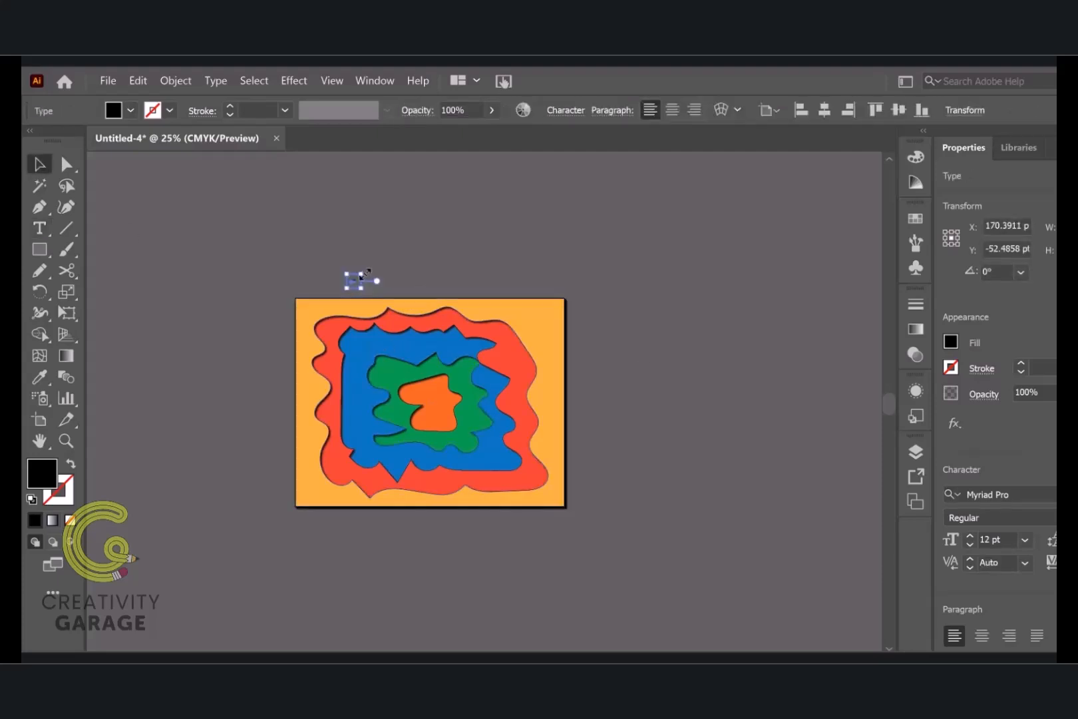
{"action": "left_click_drag", "start_coordinate": [359, 287], "coordinate": [336, 320]}
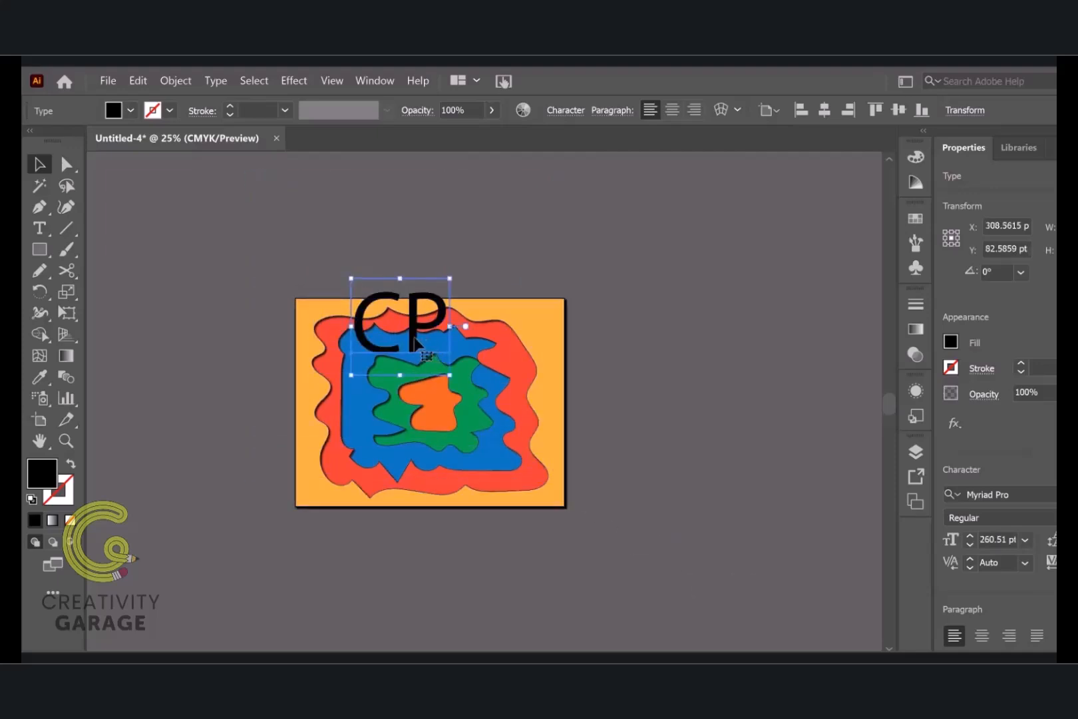
{"action": "left_click_drag", "start_coordinate": [412, 345], "coordinate": [431, 452]}
Change the font of the CP text to Roboto Black
{"action": "double_click", "coordinate": [431, 452]}
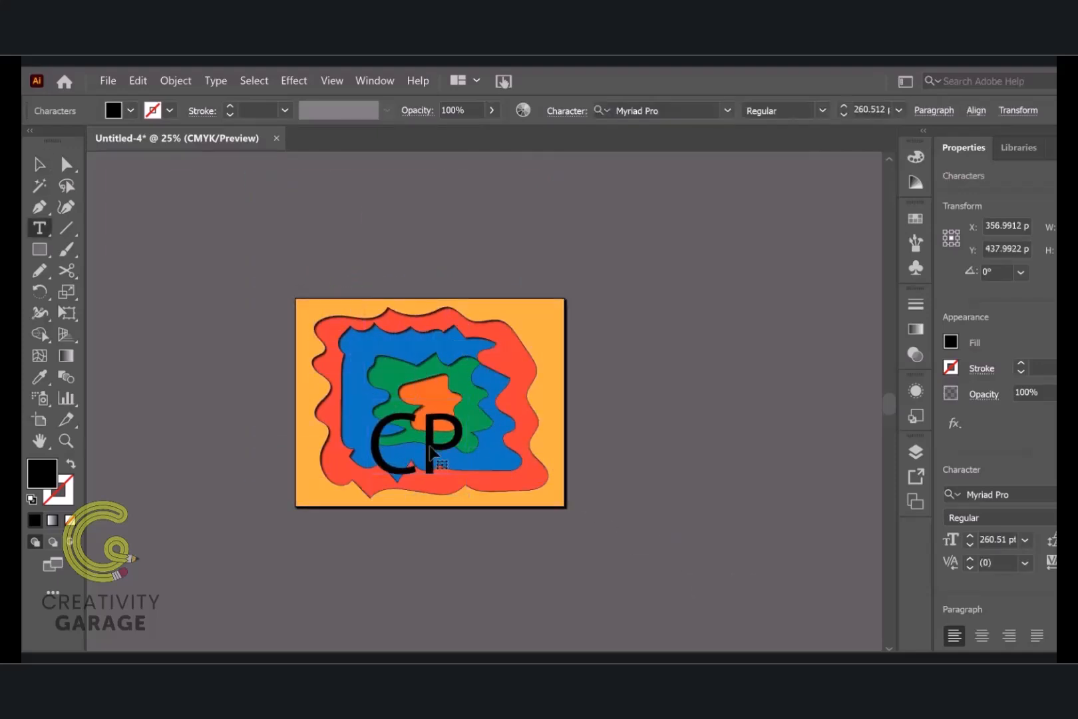
{"action": "double_click", "coordinate": [432, 452]}
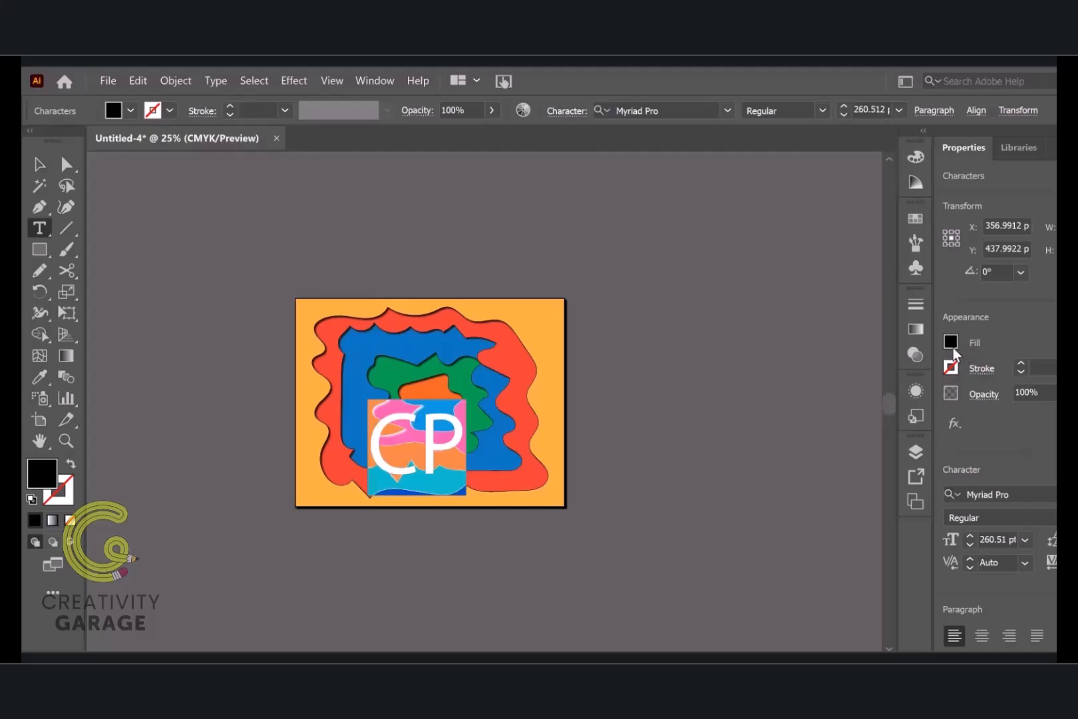
{"action": "left_click", "coordinate": [712, 106]}
{"action": "type", "text": "robot"}
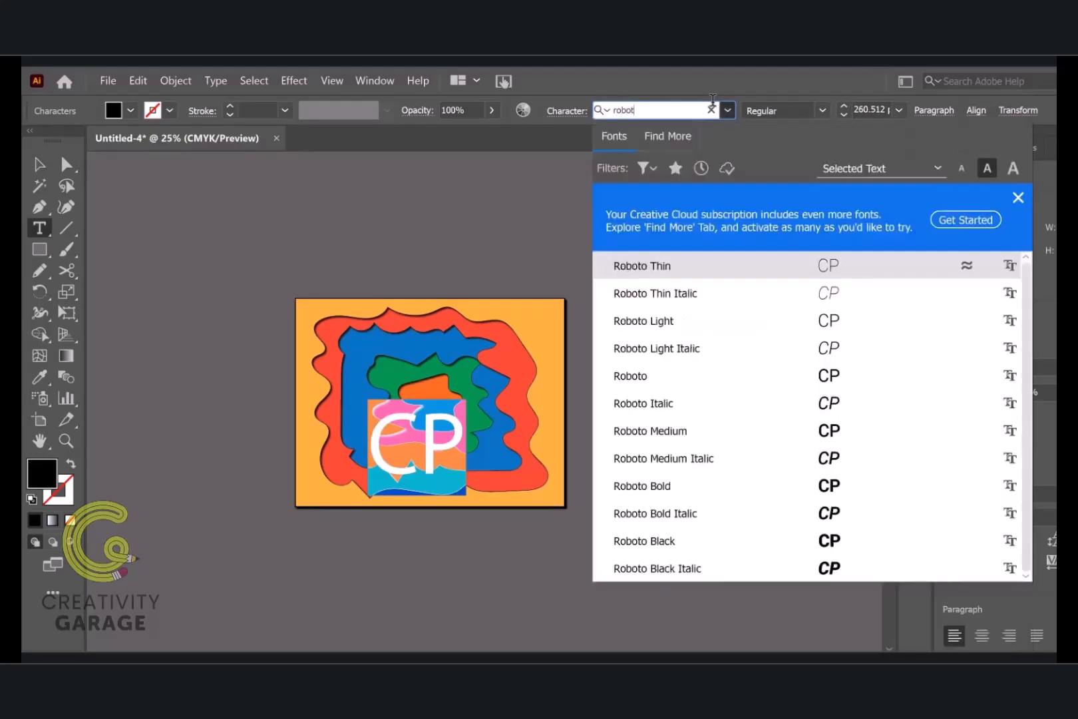
{"action": "left_click", "coordinate": [728, 541]}
{"action": "left_click", "coordinate": [39, 163]}
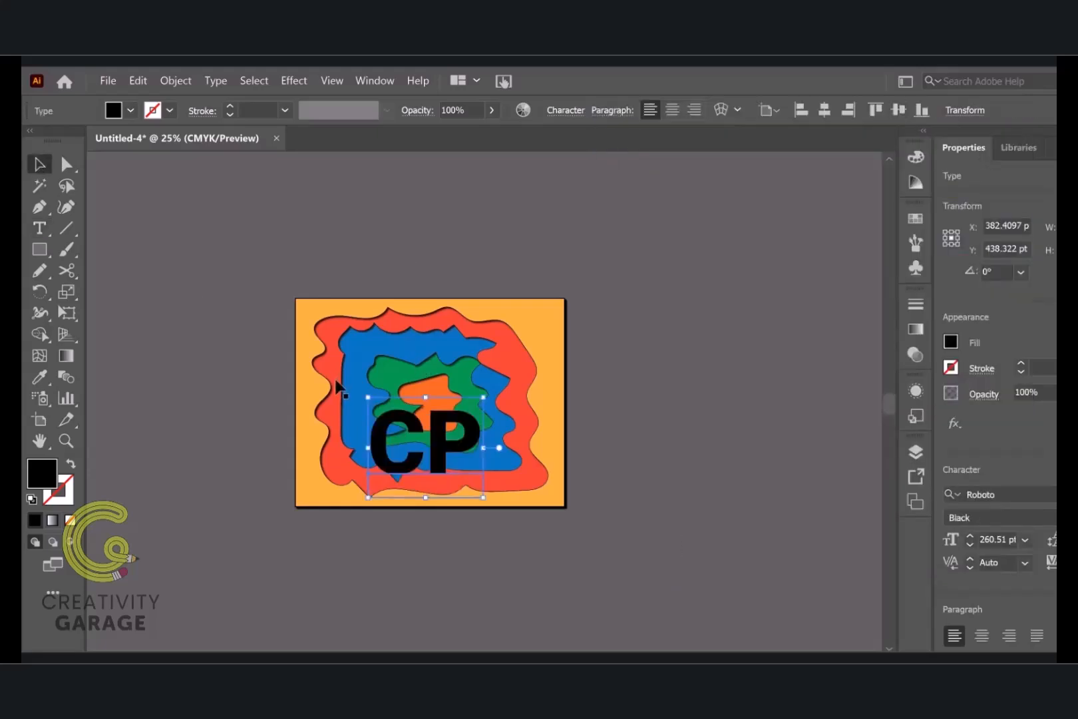
Enlarge the CP text to about 560 pt, center it over the layered artwork and deselect it
{"action": "left_click_drag", "start_coordinate": [436, 444], "coordinate": [407, 386]}
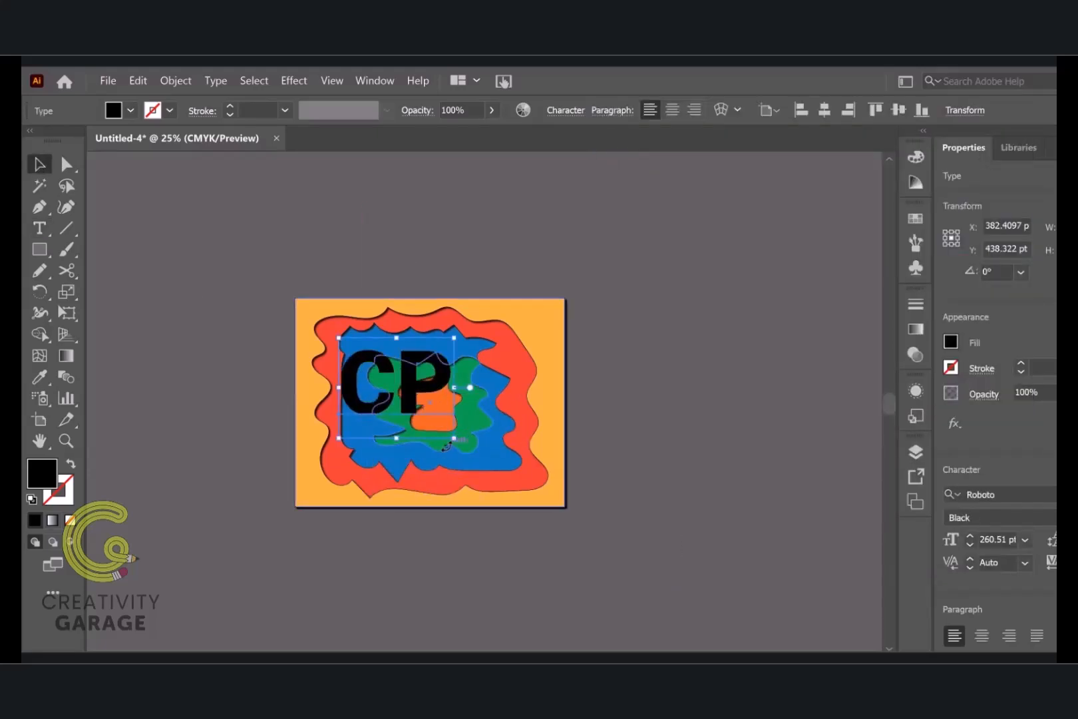
{"action": "left_click_drag", "start_coordinate": [456, 440], "coordinate": [635, 552]}
{"action": "left_click_drag", "start_coordinate": [572, 507], "coordinate": [519, 417]}
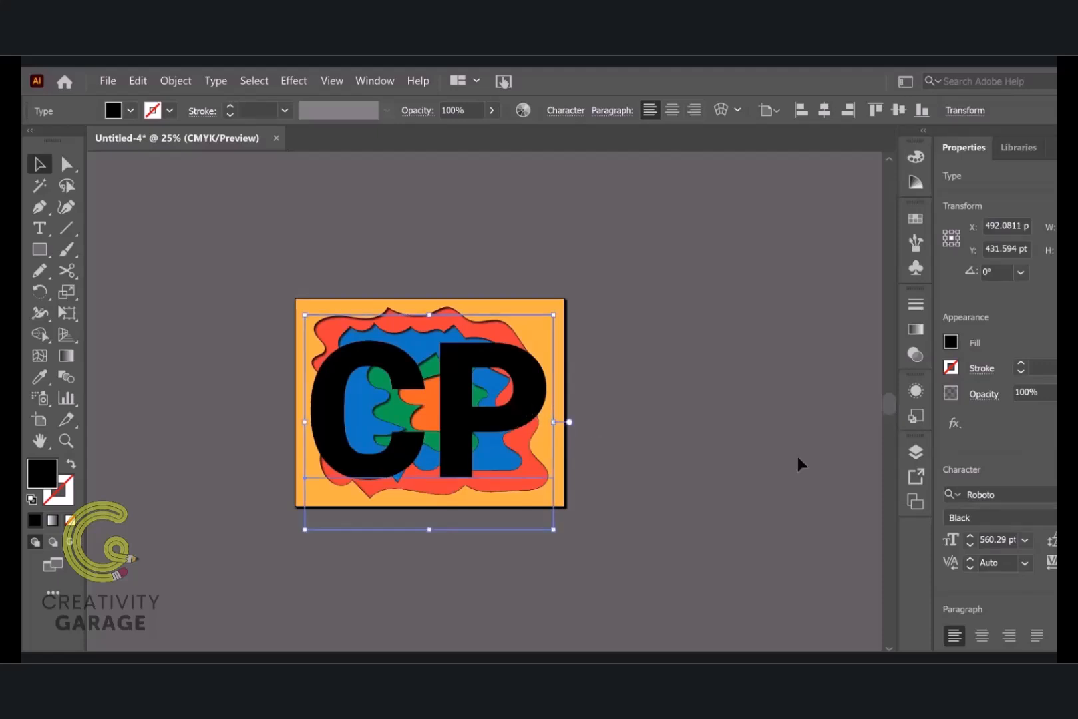
{"action": "left_click", "coordinate": [753, 466]}
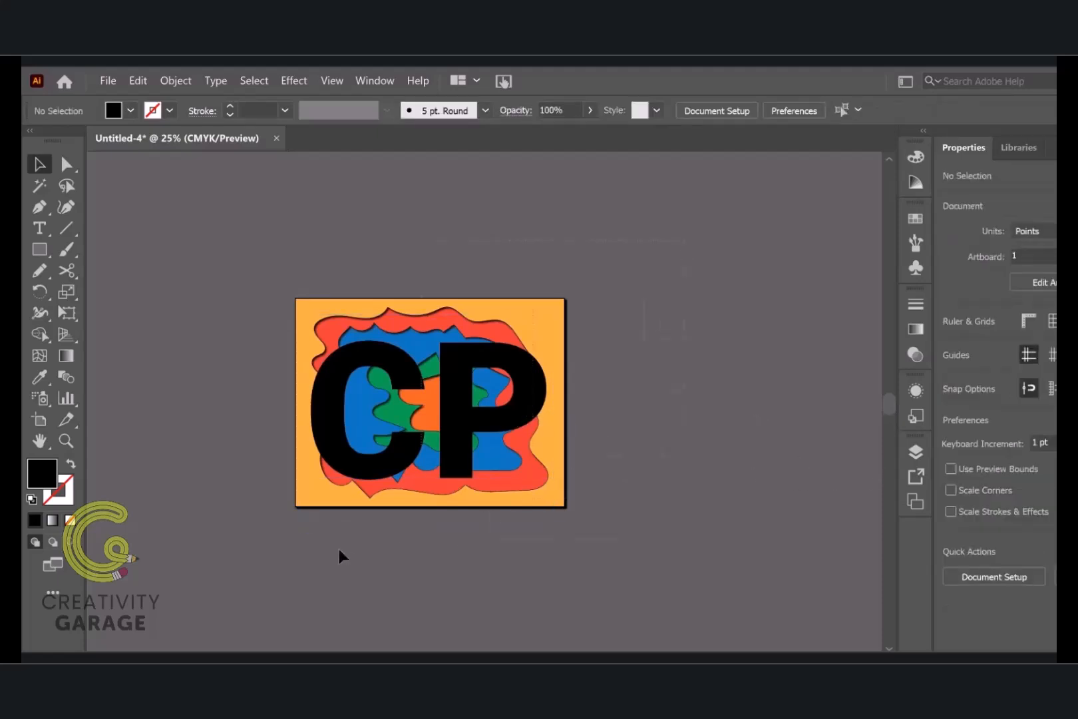
Select the CP text together with the stacked layers and try to make a clipping mask
{"action": "left_click_drag", "start_coordinate": [207, 547], "coordinate": [545, 454]}
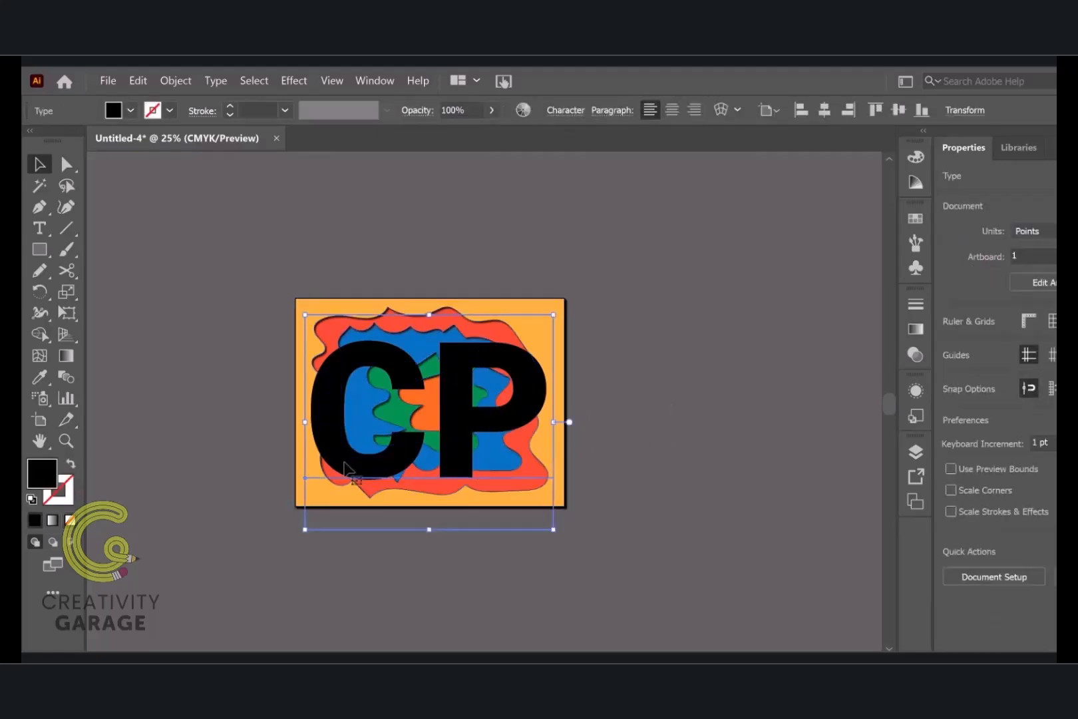
{"action": "right_click", "coordinate": [516, 423]}
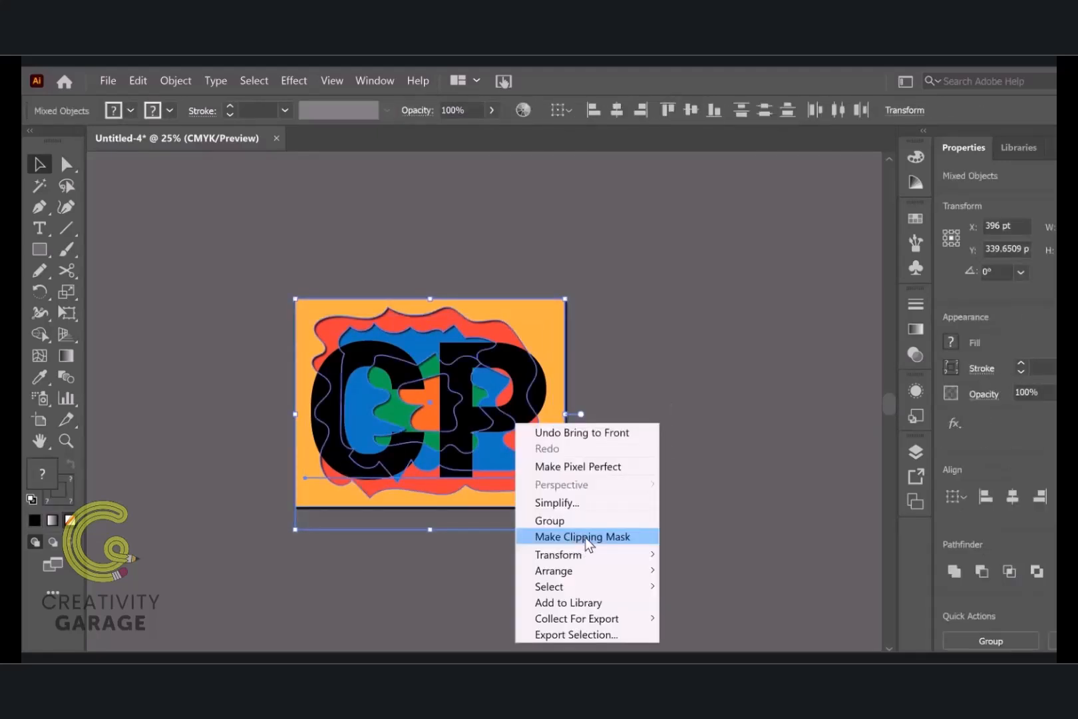
{"action": "left_click", "coordinate": [586, 537]}
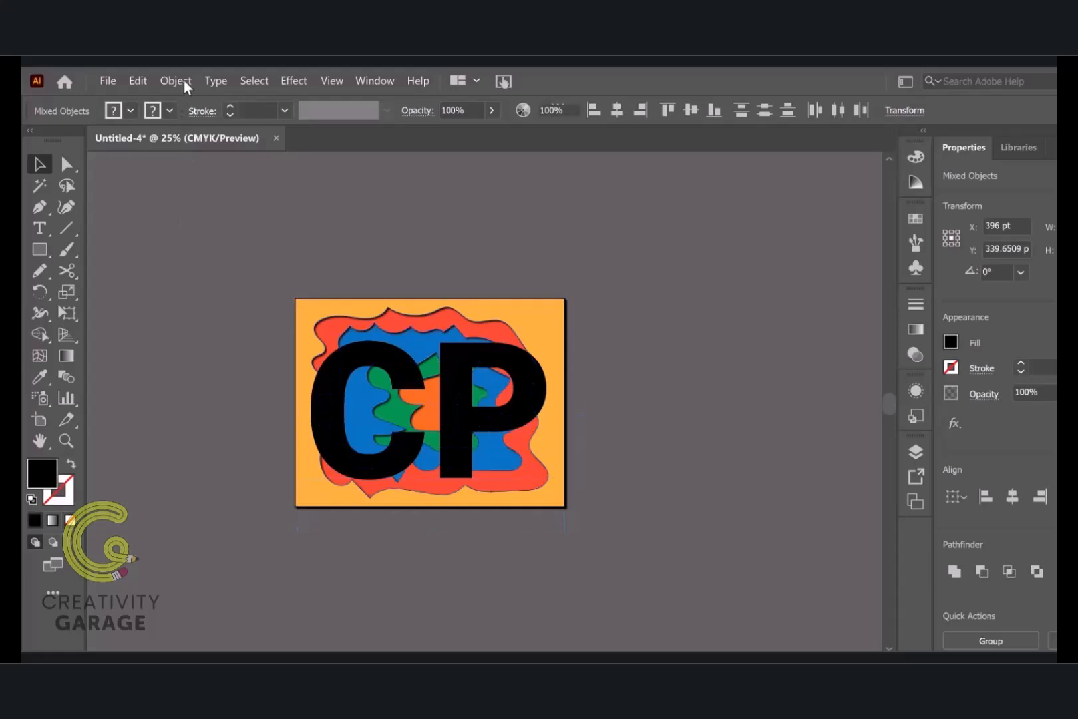
Select all the artwork, clip the stacked layers to the CP text with a clipping mask, and deselect the result
{"action": "left_click", "coordinate": [523, 236]}
{"action": "key", "text": "ctrl+a"}
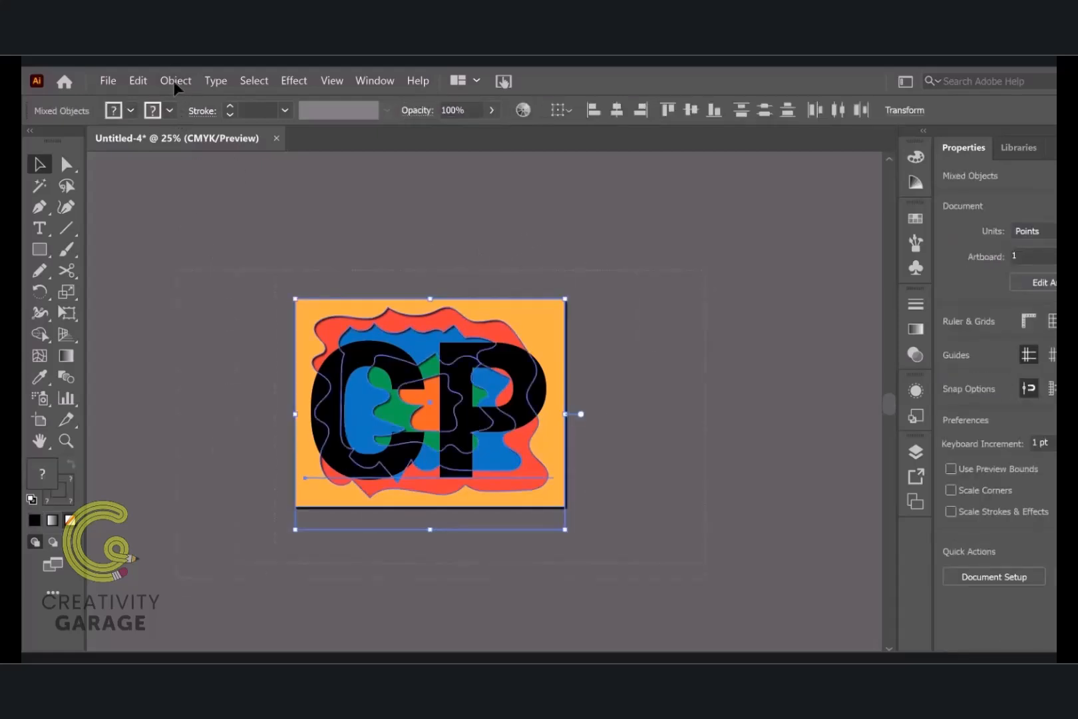
{"action": "left_click", "coordinate": [174, 80]}
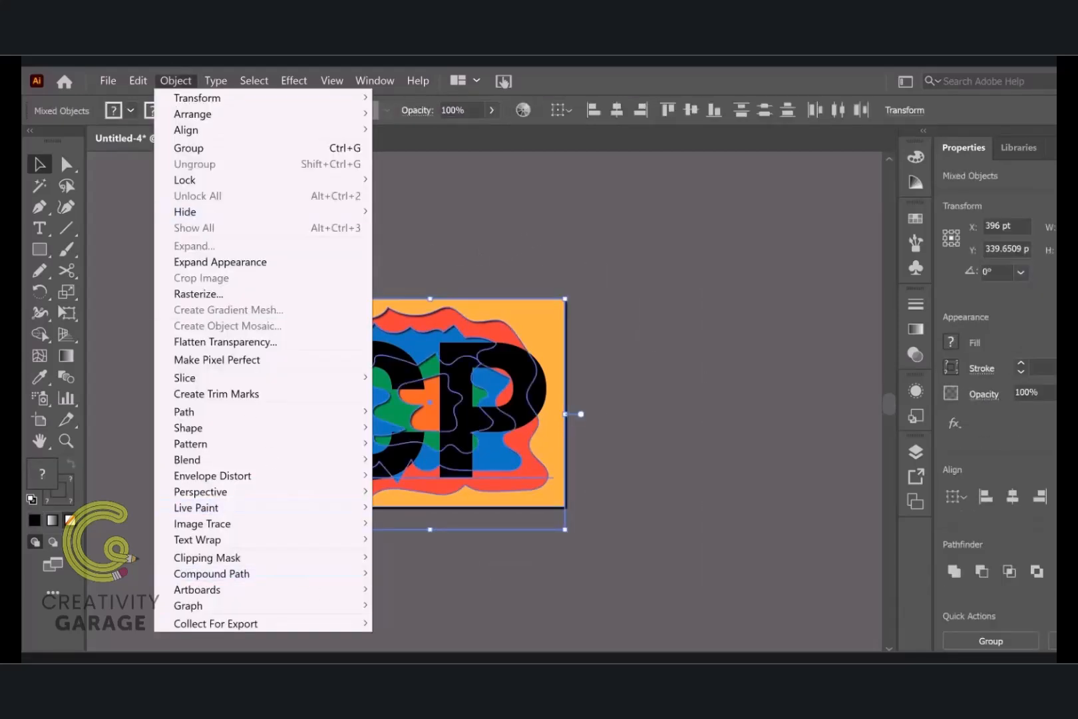
{"action": "mouse_move", "coordinate": [269, 562]}
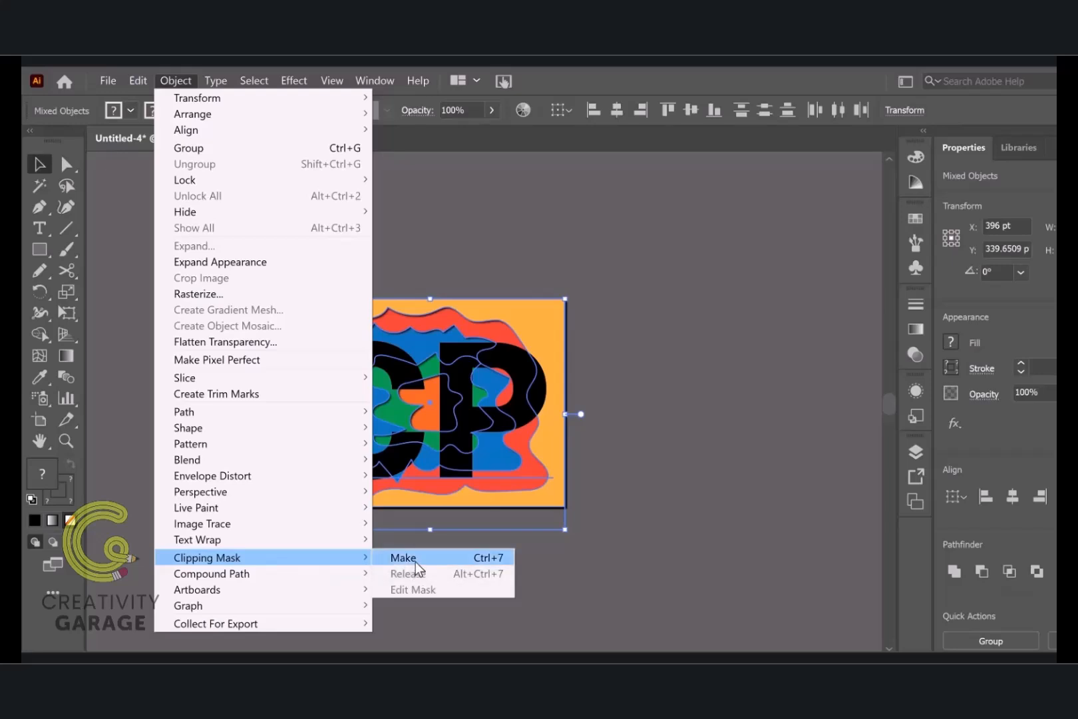
{"action": "left_click", "coordinate": [482, 559]}
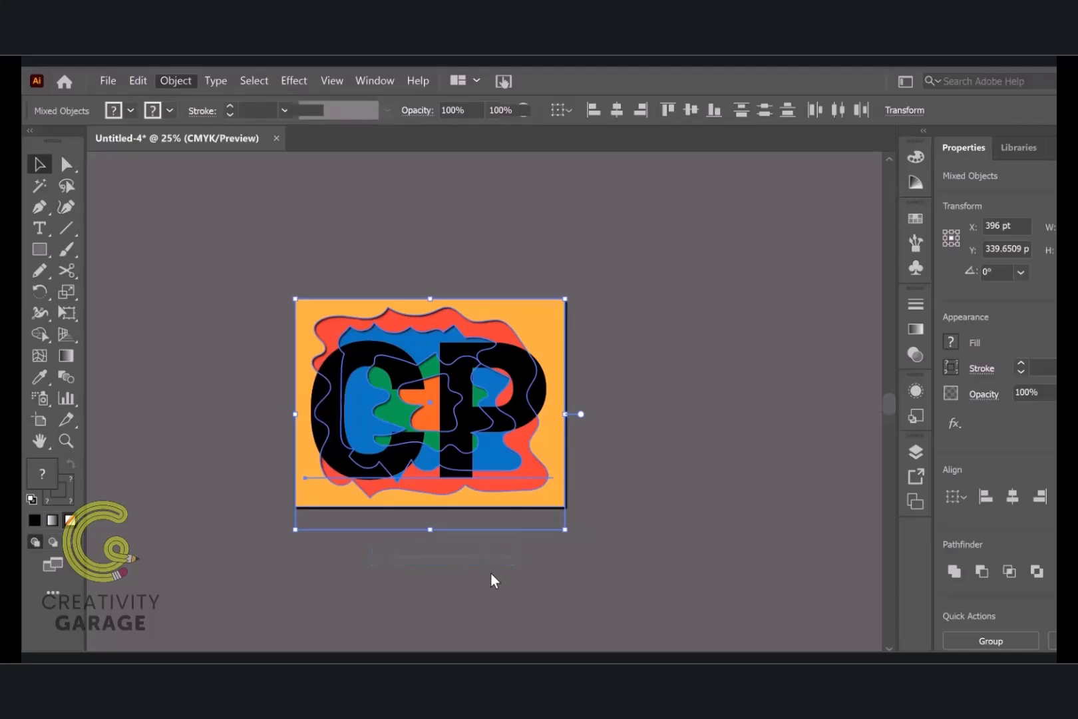
{"action": "left_click", "coordinate": [688, 466]}
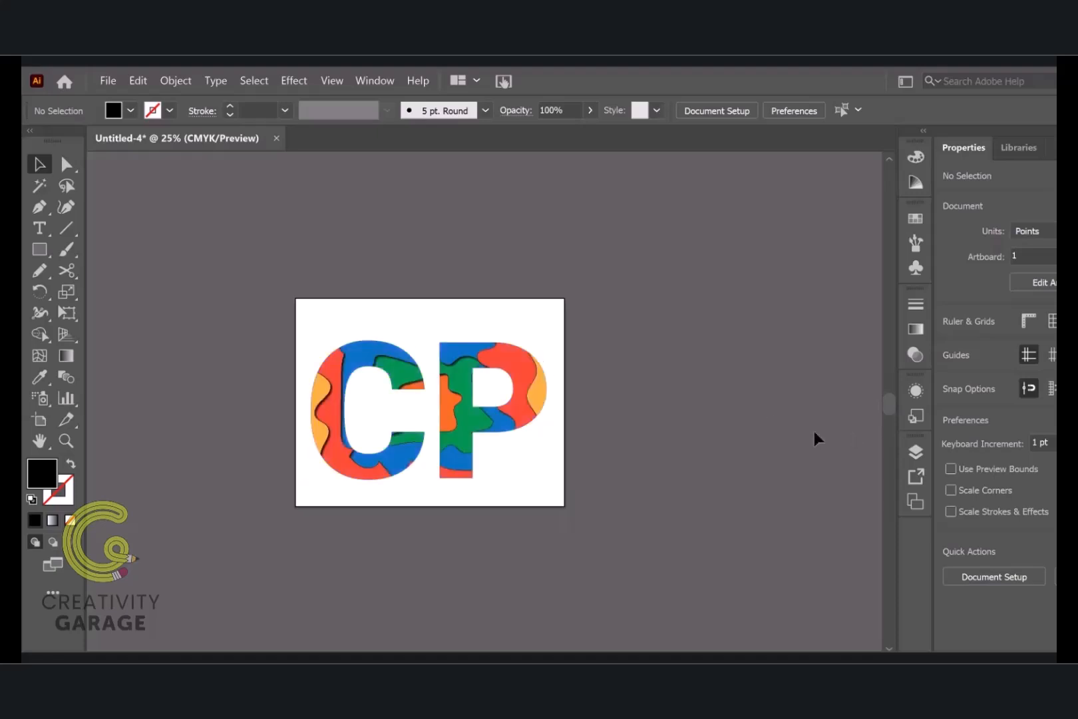
Inspect the clipped CP lettering up close and activate the Direct Selection tool to work inside it
{"action": "scroll", "coordinate": [280, 440], "scroll_direction": "up", "scroll_amount": 2}
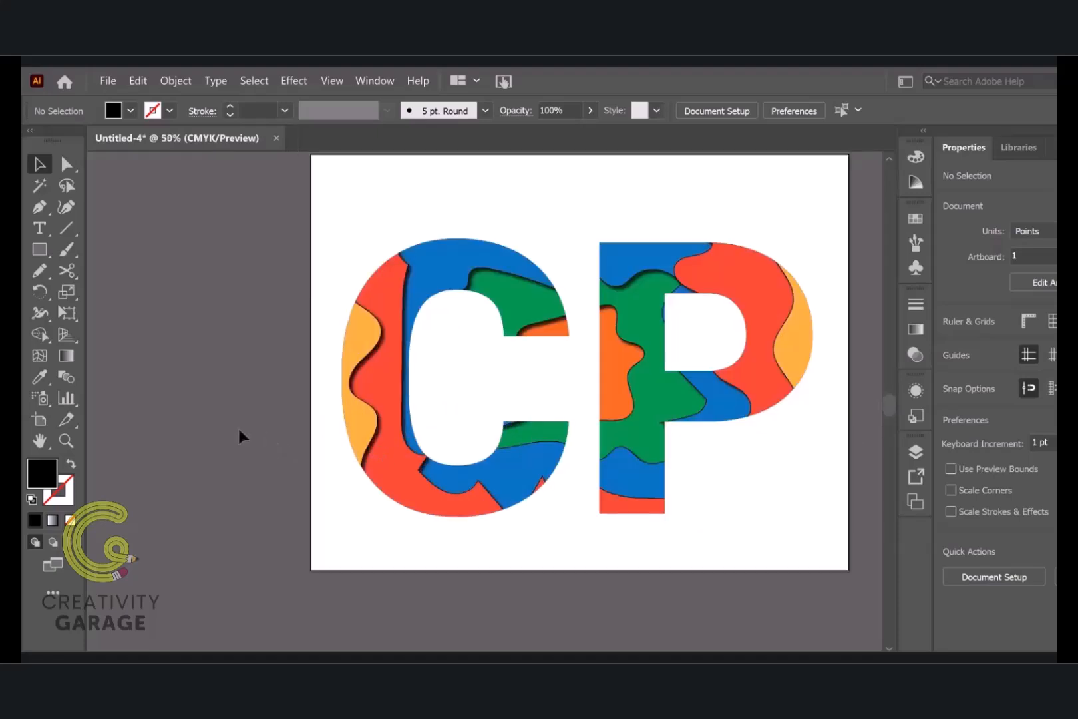
{"action": "scroll", "coordinate": [238, 429], "scroll_direction": "down", "scroll_amount": 1}
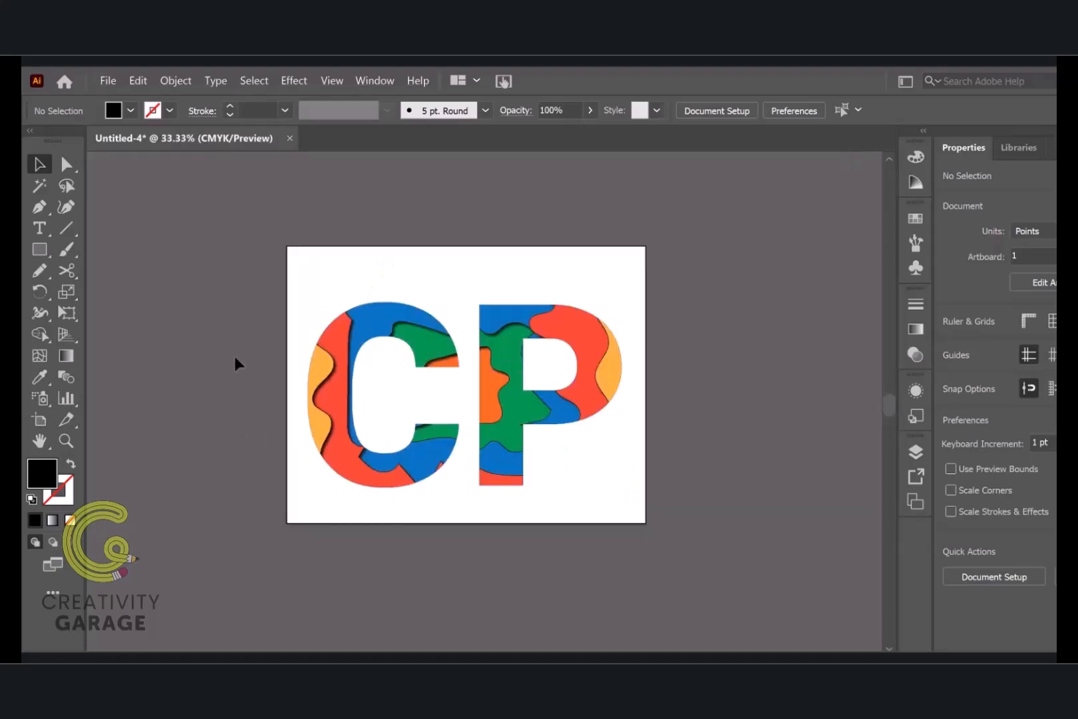
{"action": "left_click", "coordinate": [66, 164]}
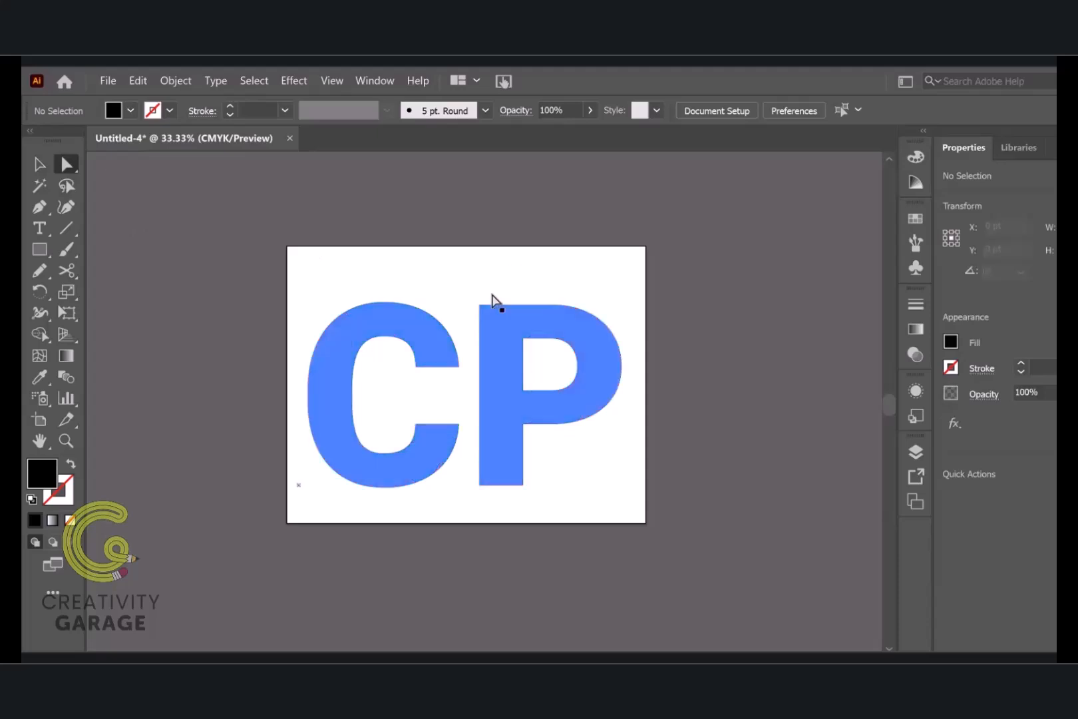